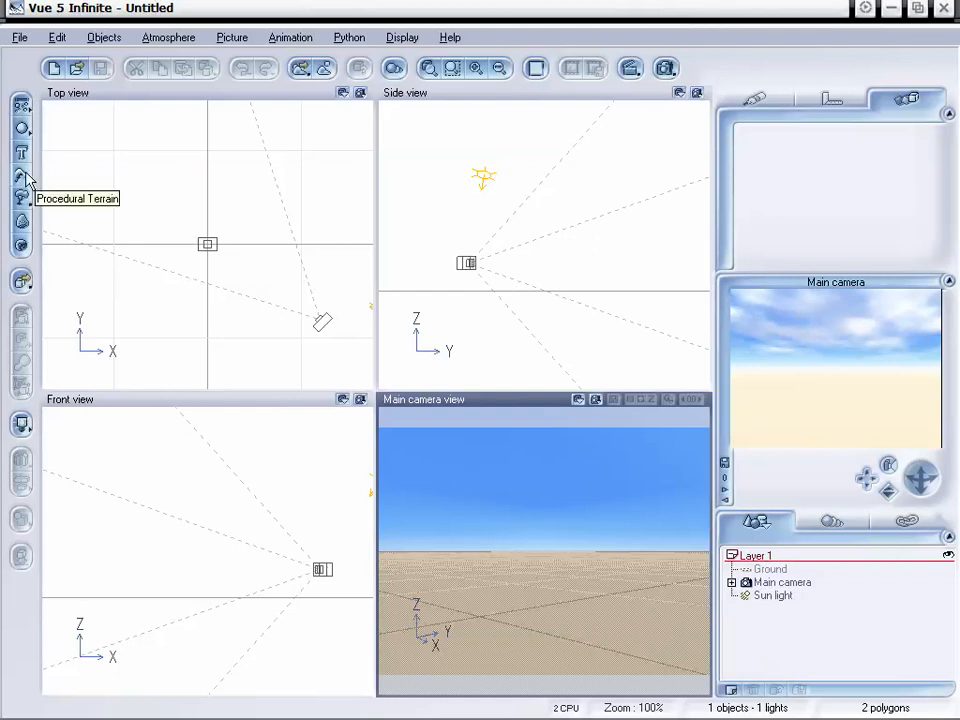
Add a procedural terrain to the scene and move the main camera up and back to frame it.
click(21, 176)
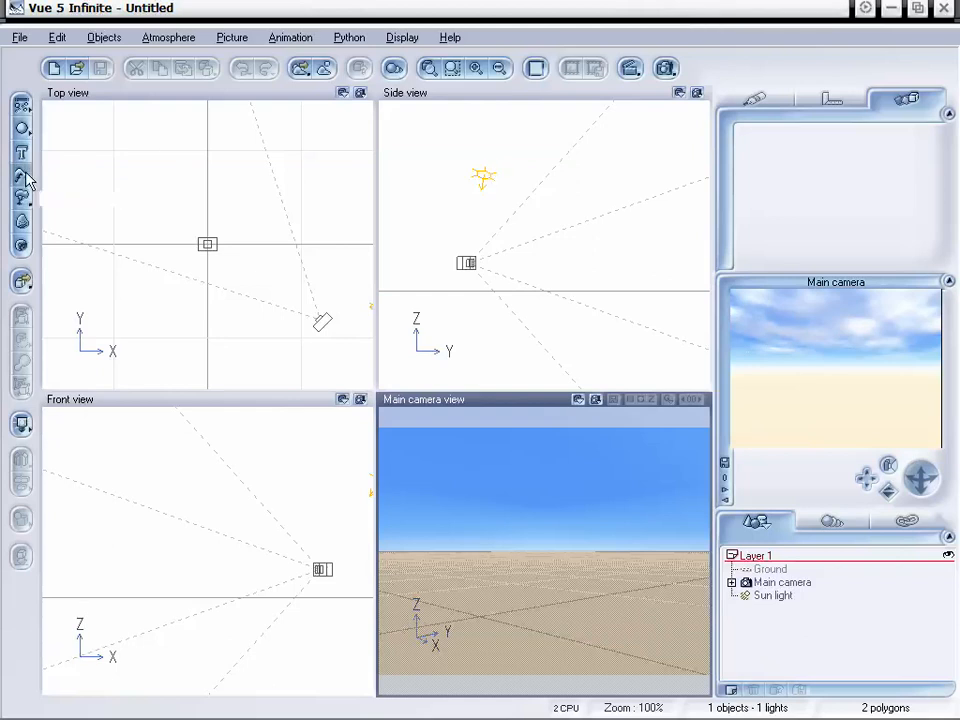
drag(895, 494, 863, 486)
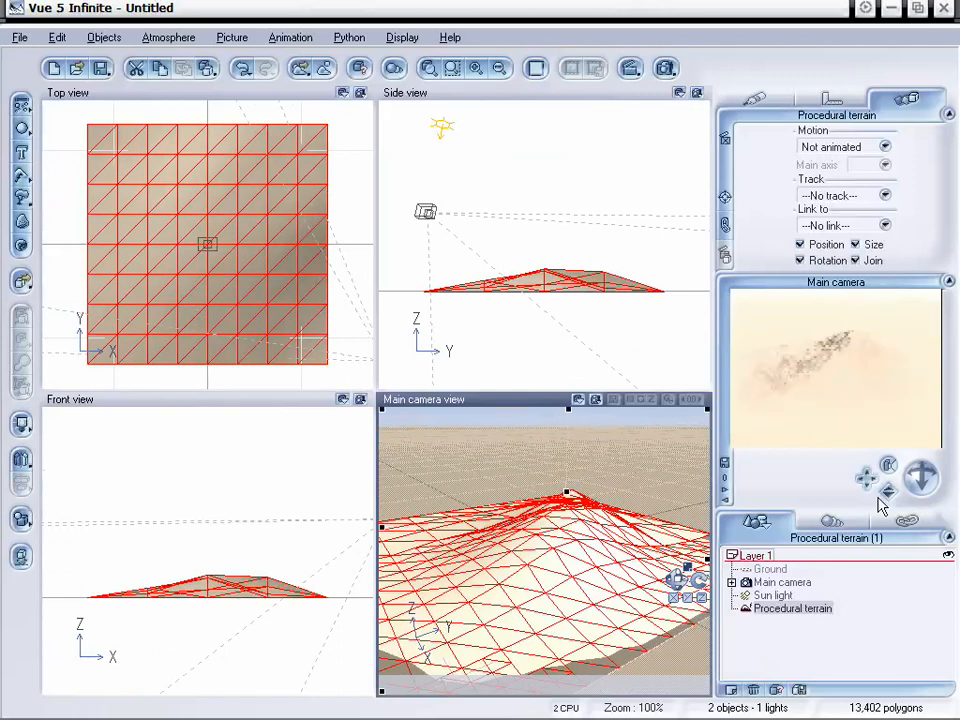
drag(887, 489, 887, 496)
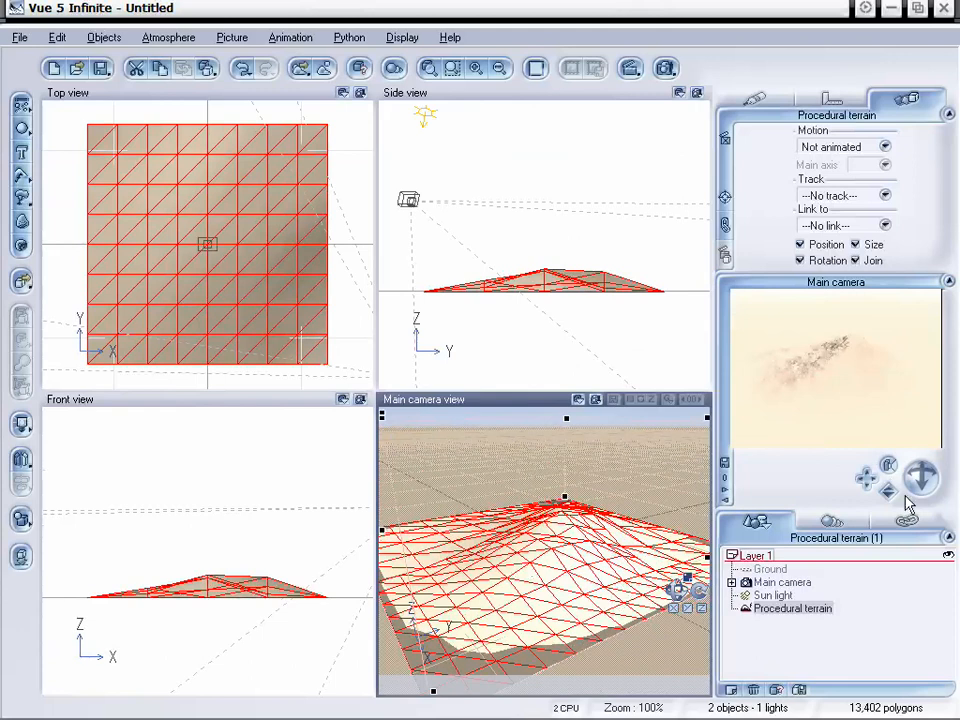
drag(921, 475, 904, 476)
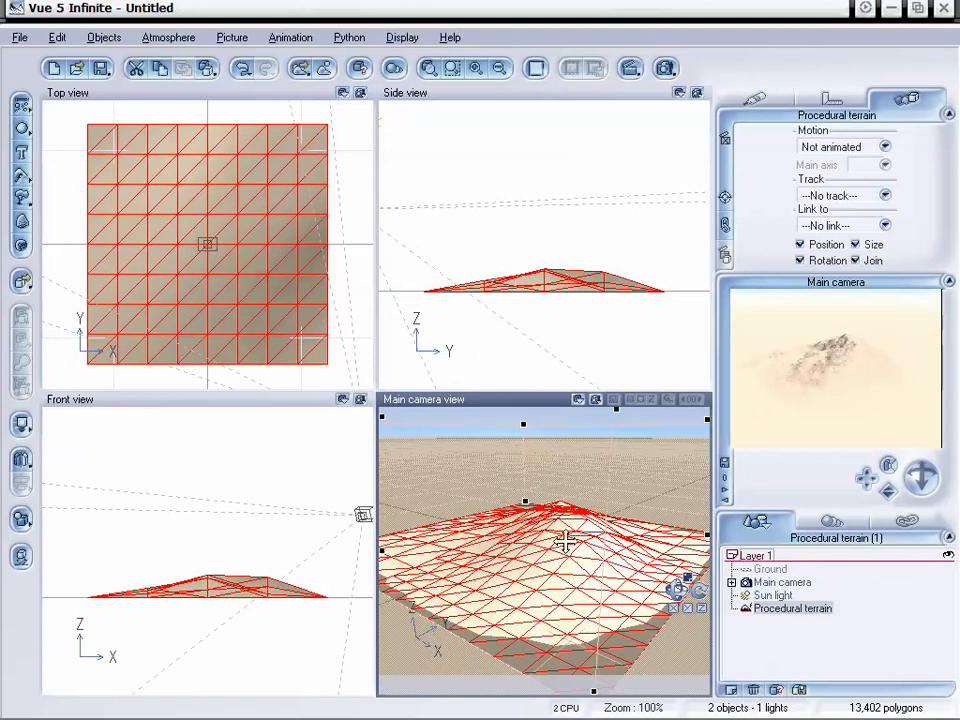
Inspect the procedural terrain's shape from several angles in the Terrain Editor, then close the editor without applying changes.
double_click(560, 548)
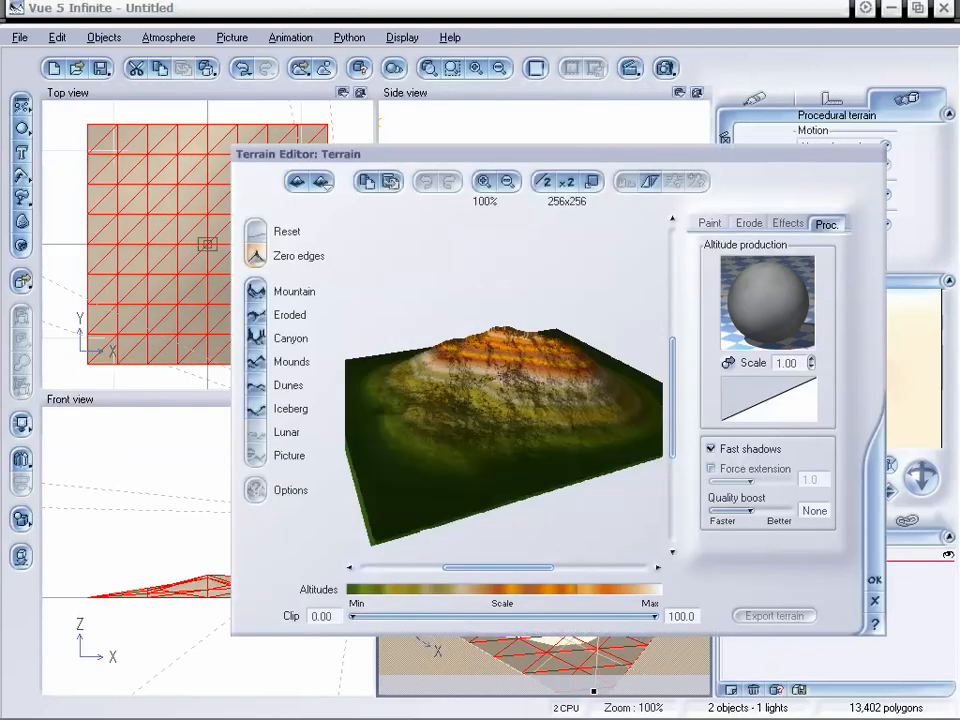
drag(553, 337, 516, 366)
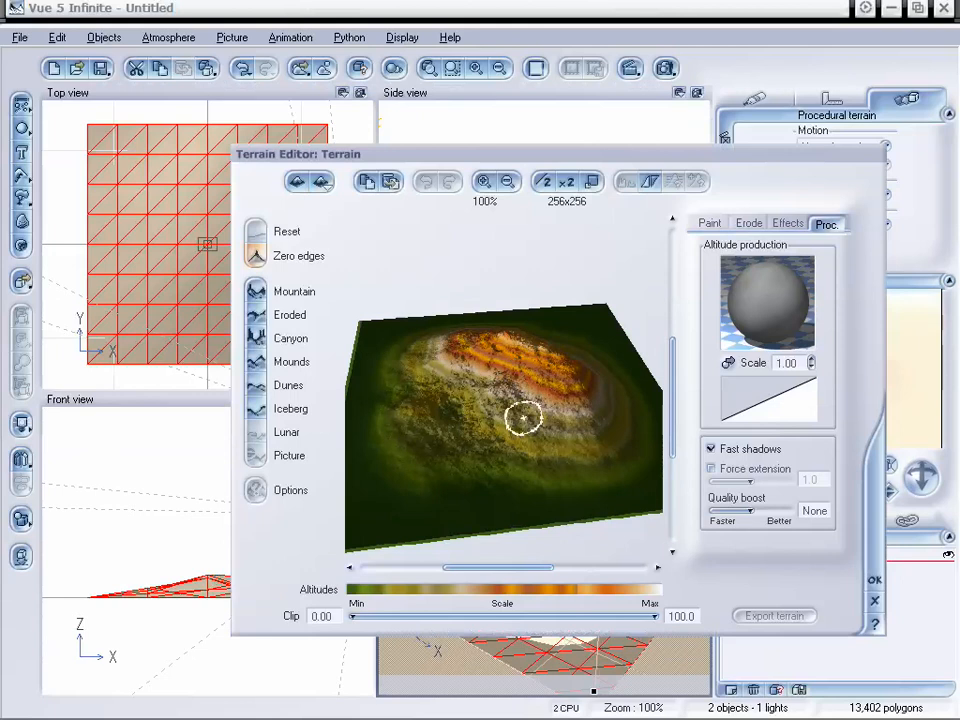
drag(521, 416, 502, 382)
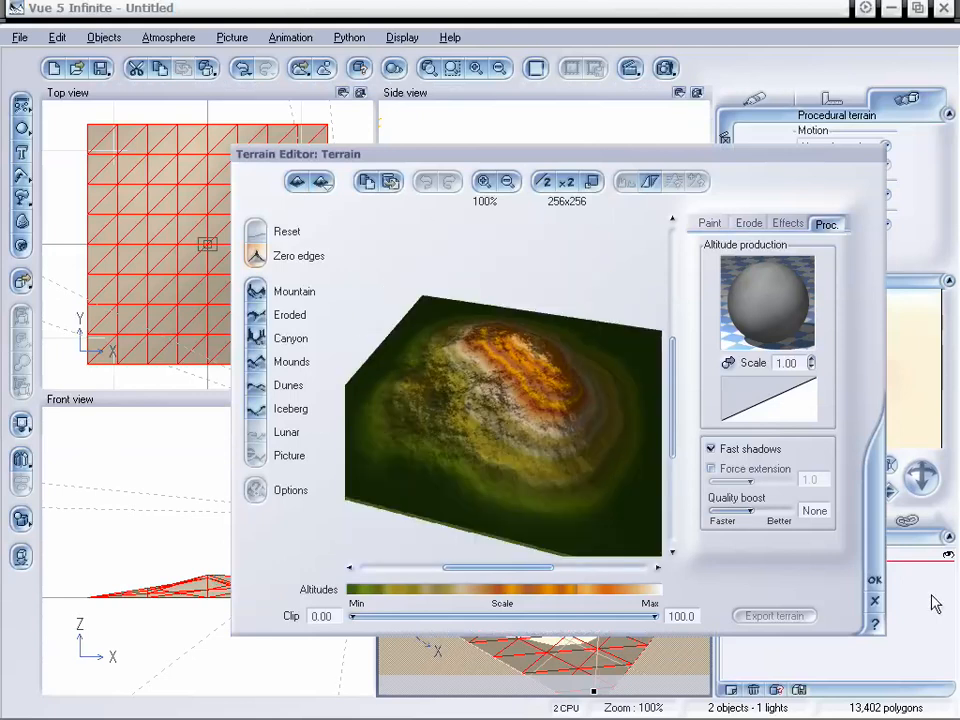
click(875, 601)
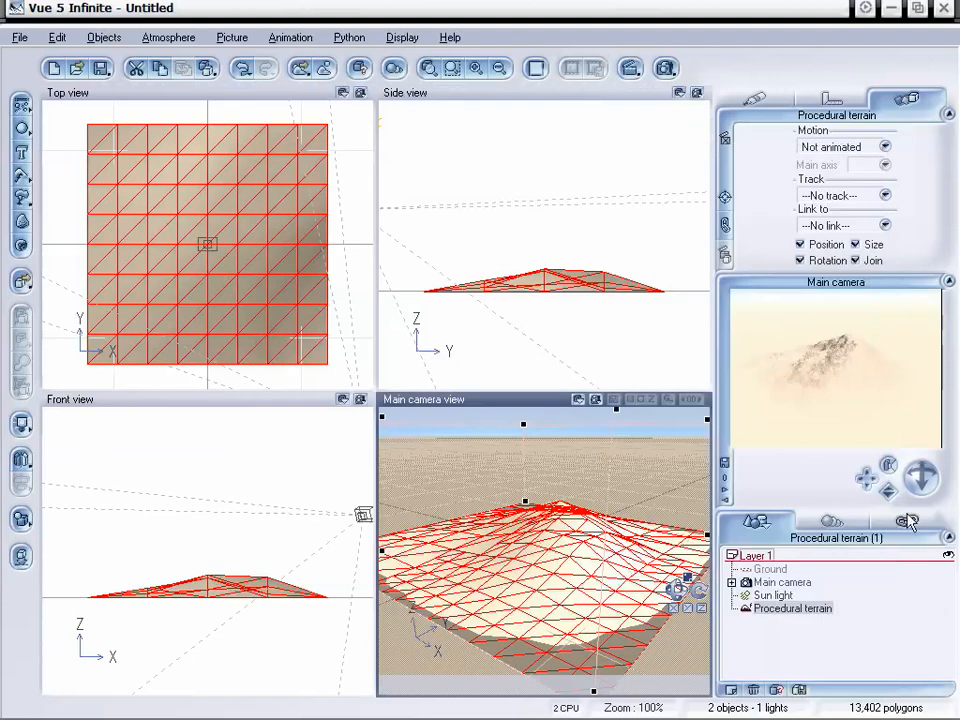
Load the Soft Dunes material from the Landscapes collection onto the procedural terrain, preserving the terrain's current geometry.
drag(890, 490, 876, 478)
right_click(867, 468)
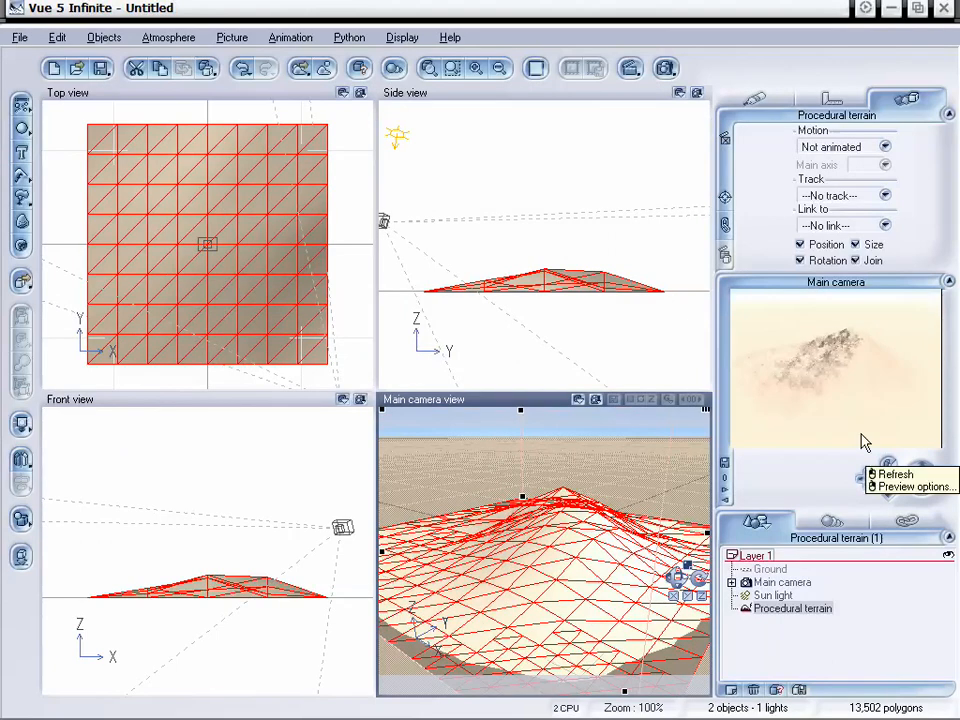
click(755, 99)
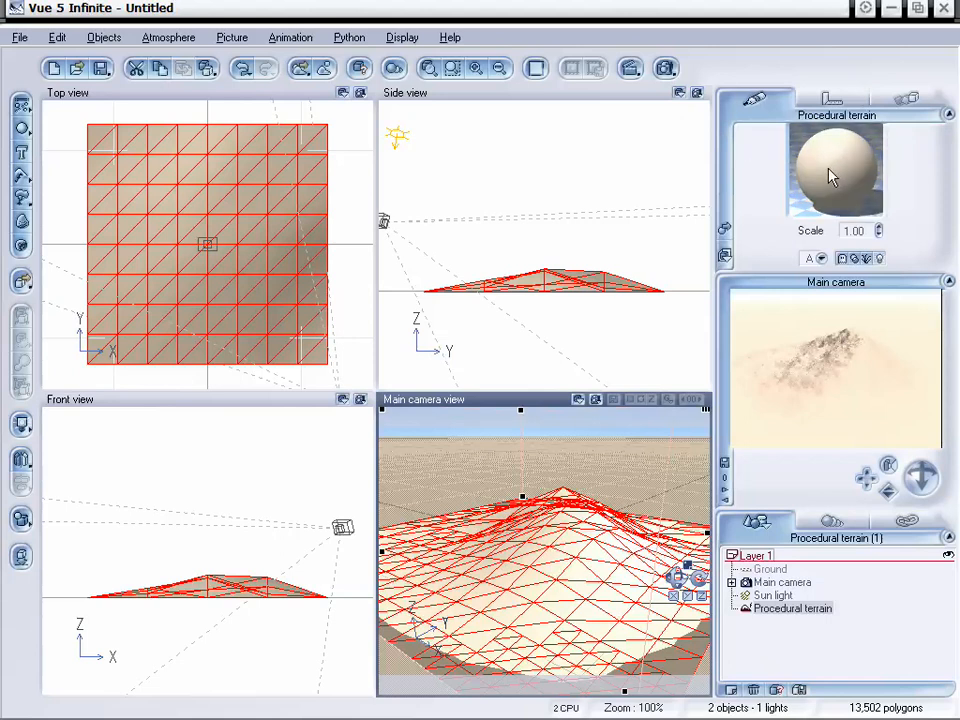
click(725, 231)
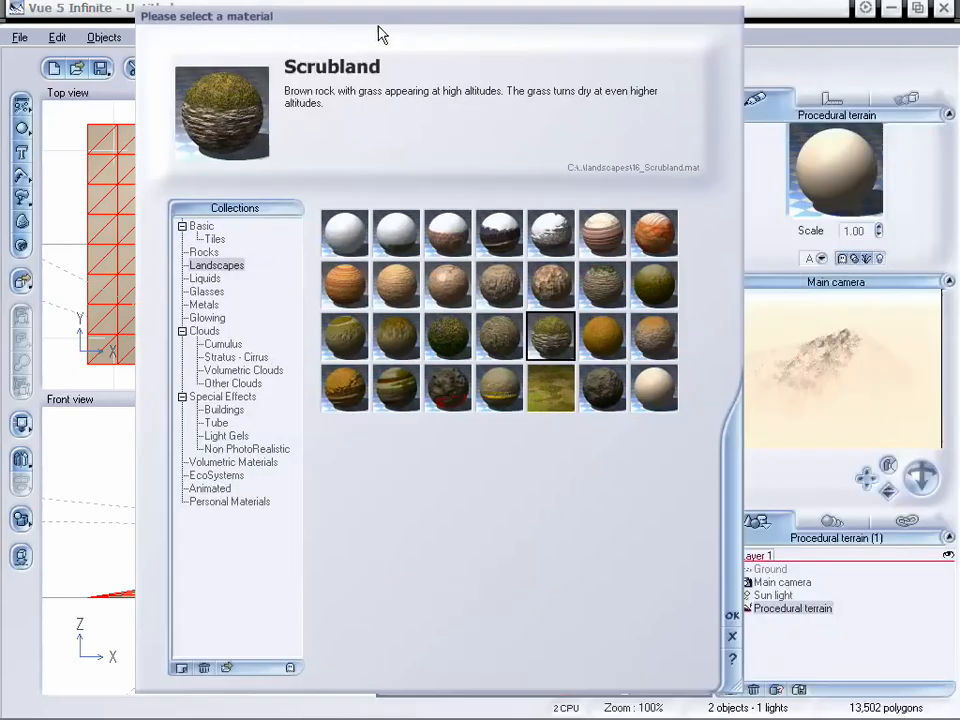
click(383, 278)
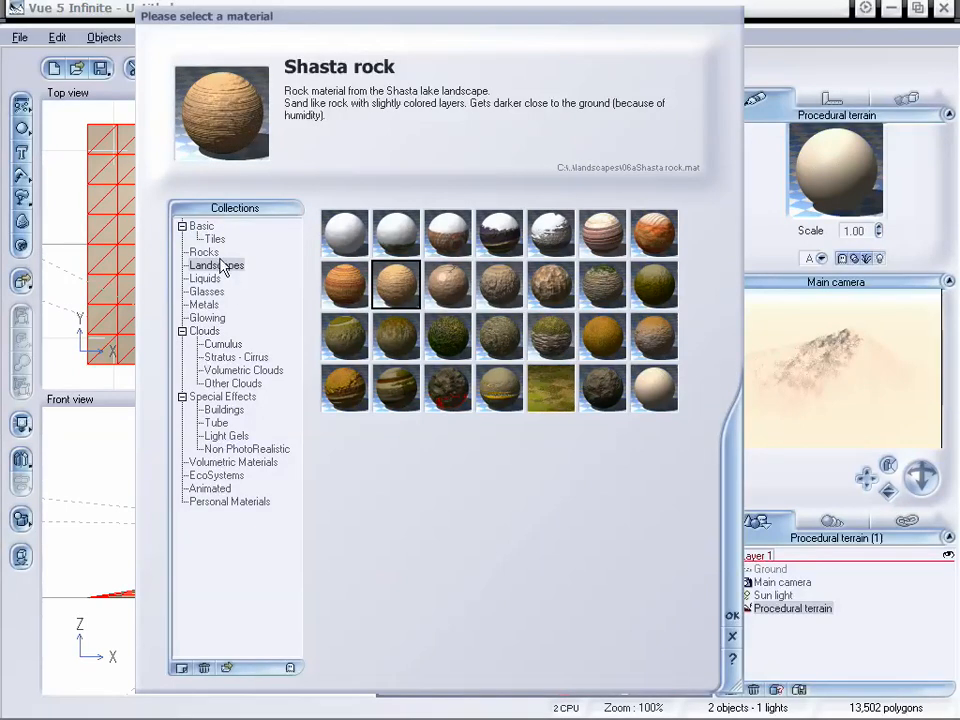
click(645, 398)
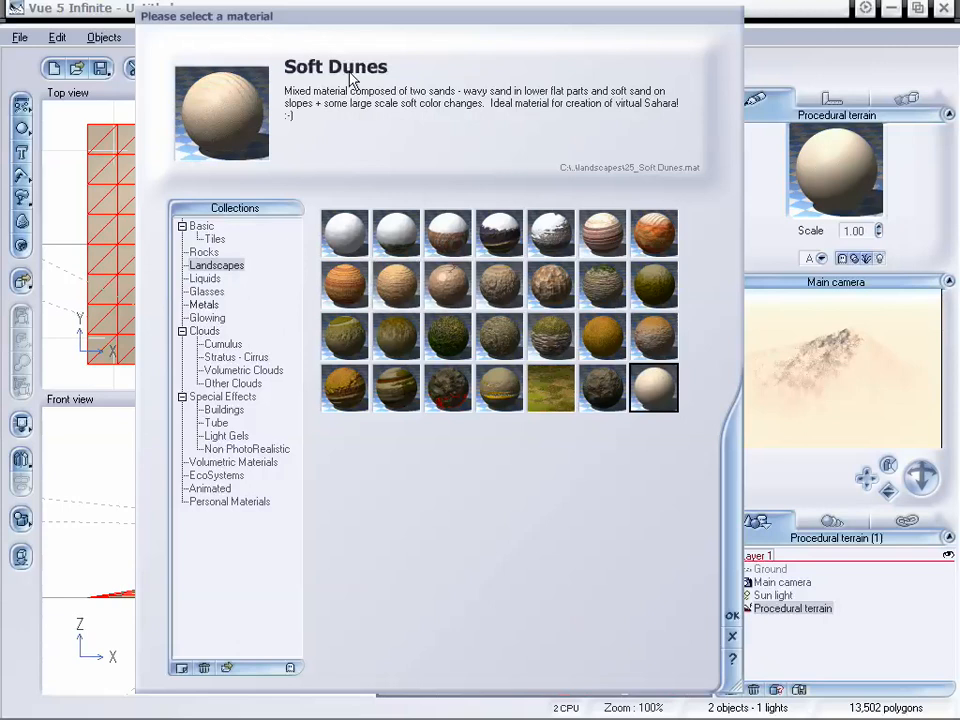
drag(381, 27, 375, 27)
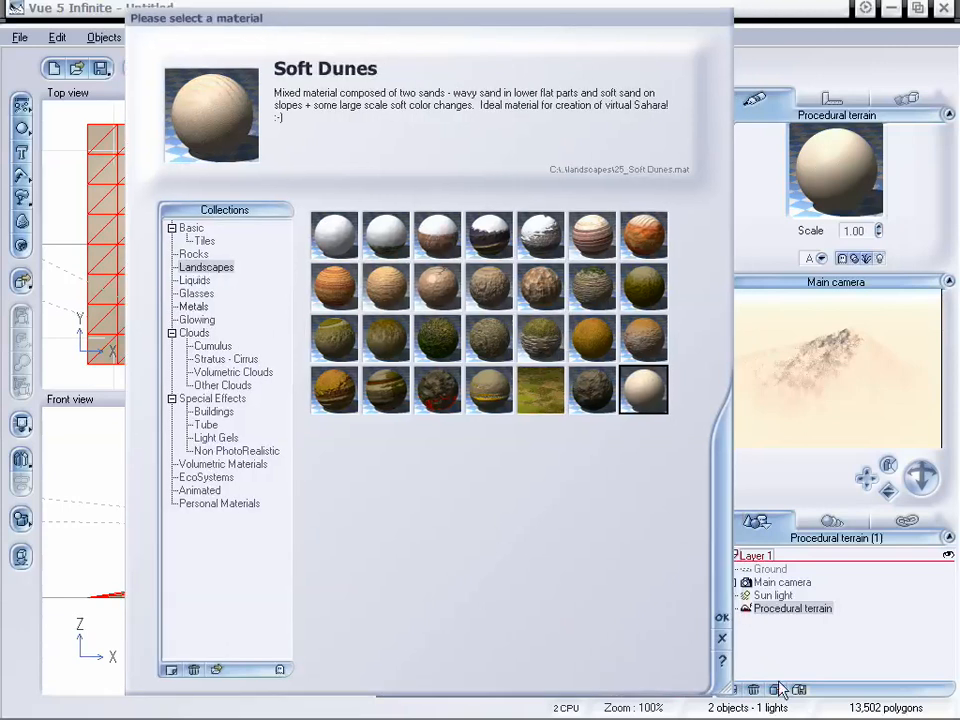
click(722, 619)
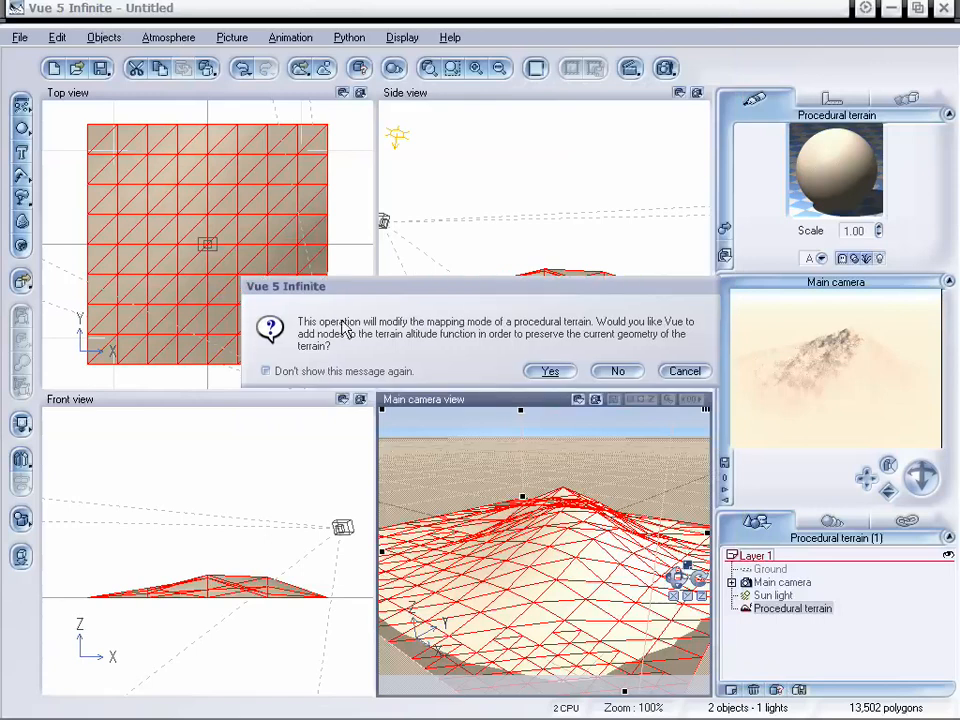
click(552, 370)
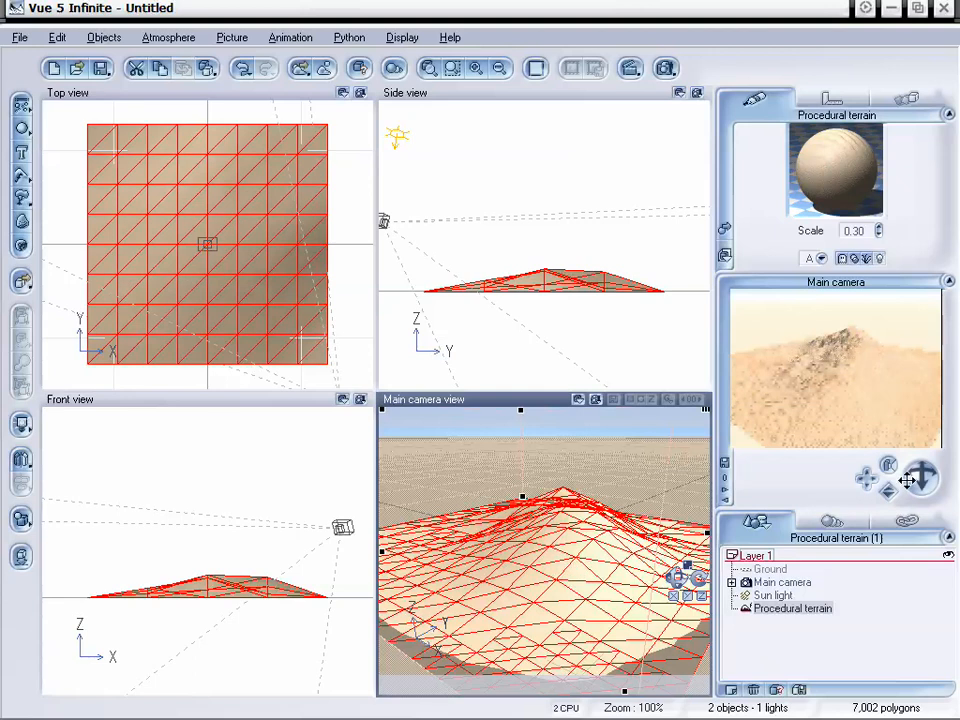
Move the main camera close to the terrain's slope and render the main camera view to check the dune texture.
drag(913, 478, 886, 497)
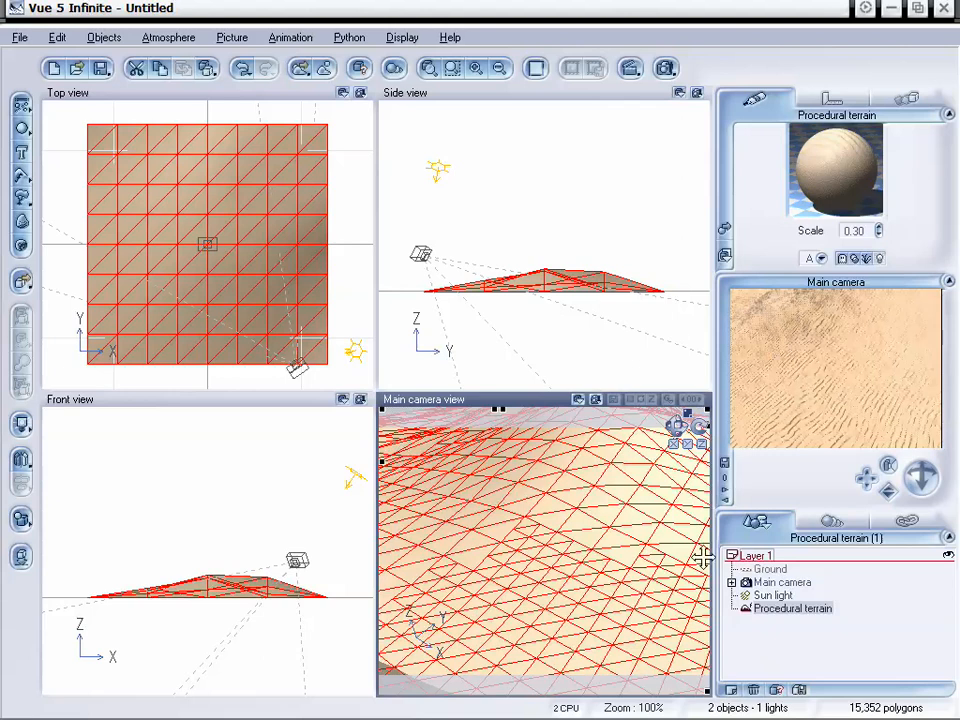
drag(889, 493, 868, 472)
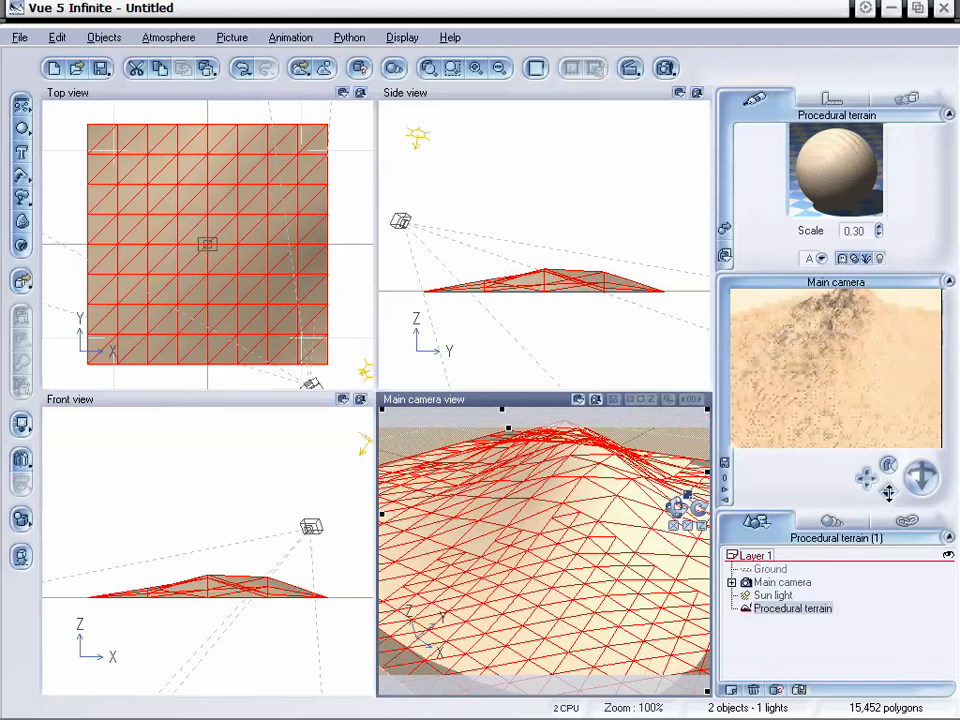
drag(888, 490, 888, 491)
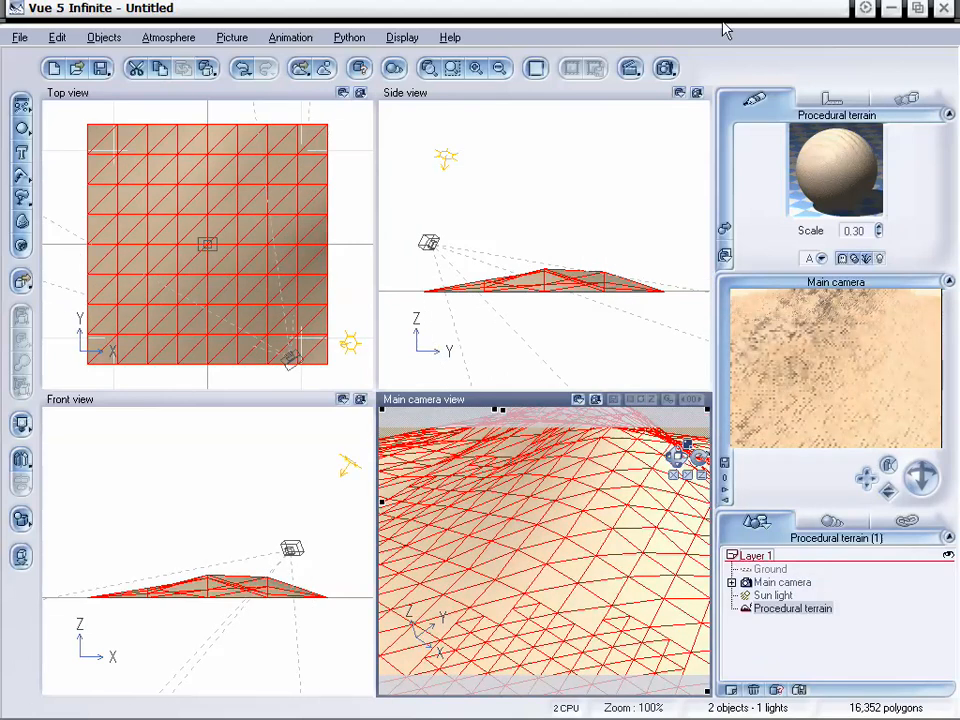
click(665, 70)
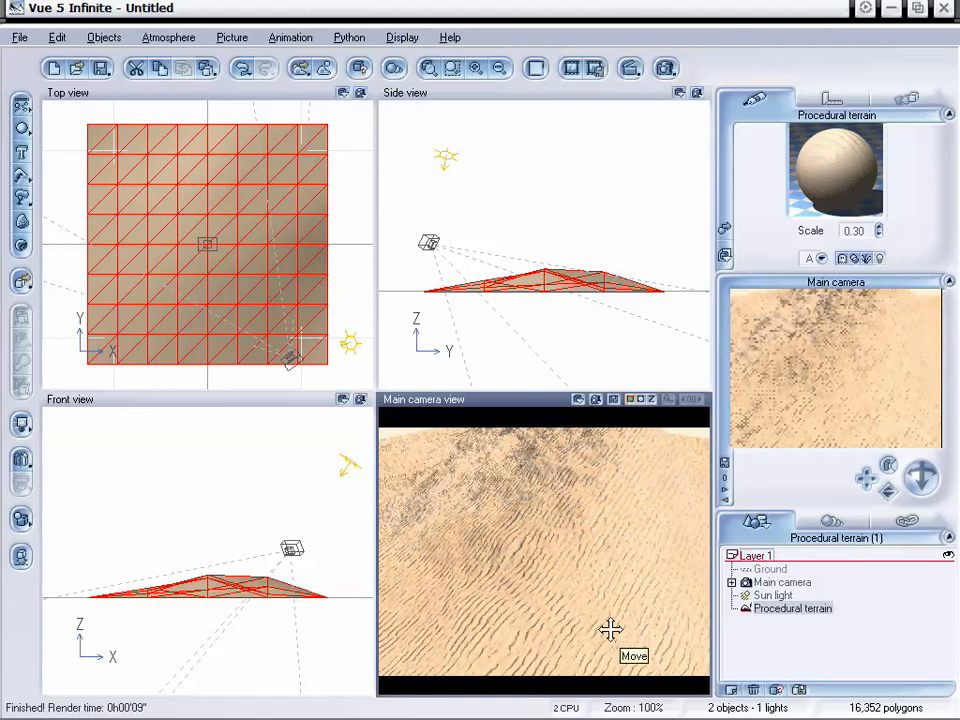
click(615, 544)
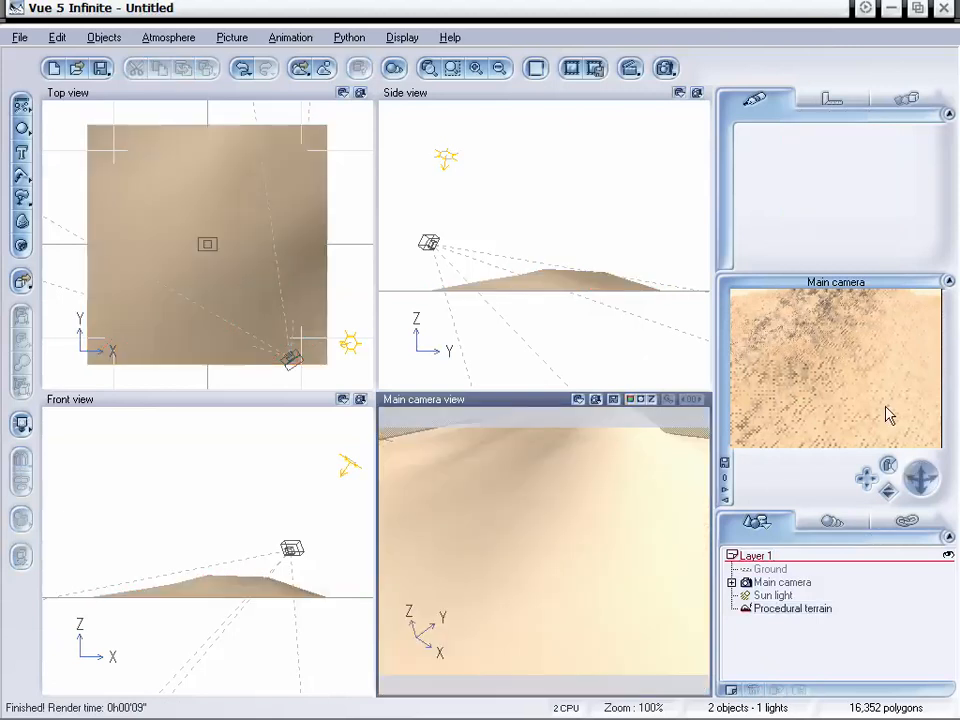
Set the procedural terrain's material scale to 0.15 and refresh the camera preview.
click(777, 612)
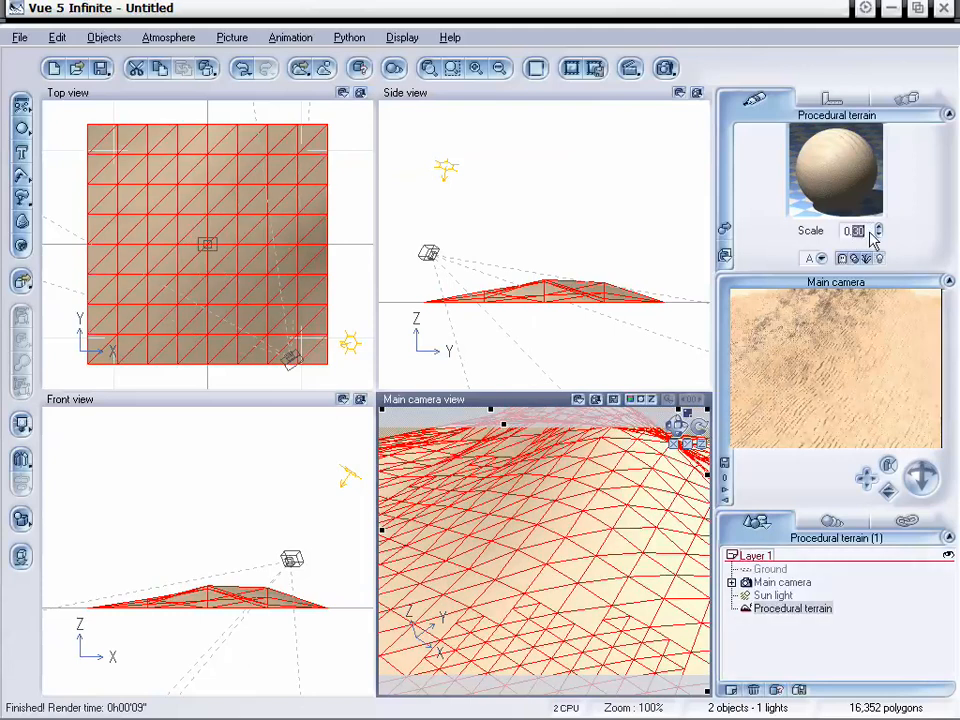
text(15)
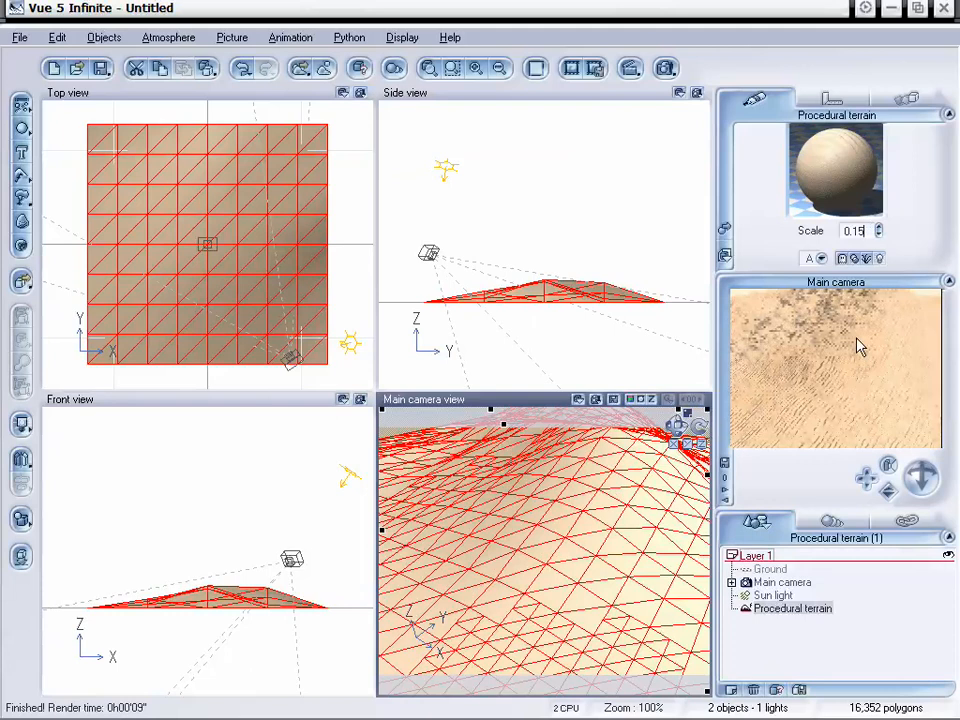
right_click(855, 332)
click(862, 353)
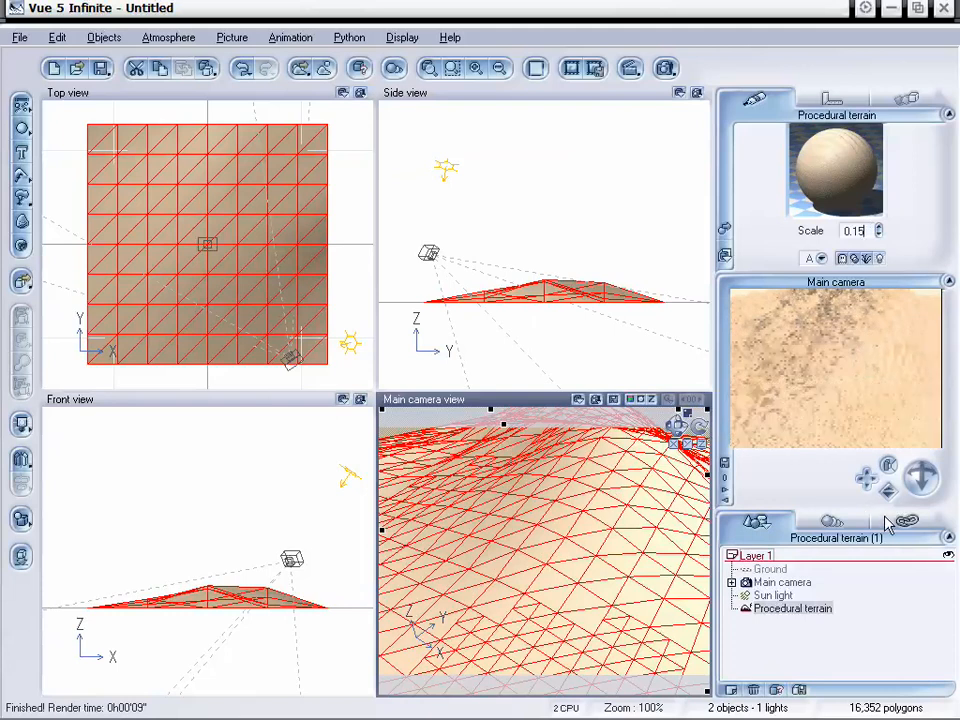
Raise the main camera slightly above the terrain and render the main camera view again.
drag(887, 489, 887, 535)
drag(918, 478, 888, 468)
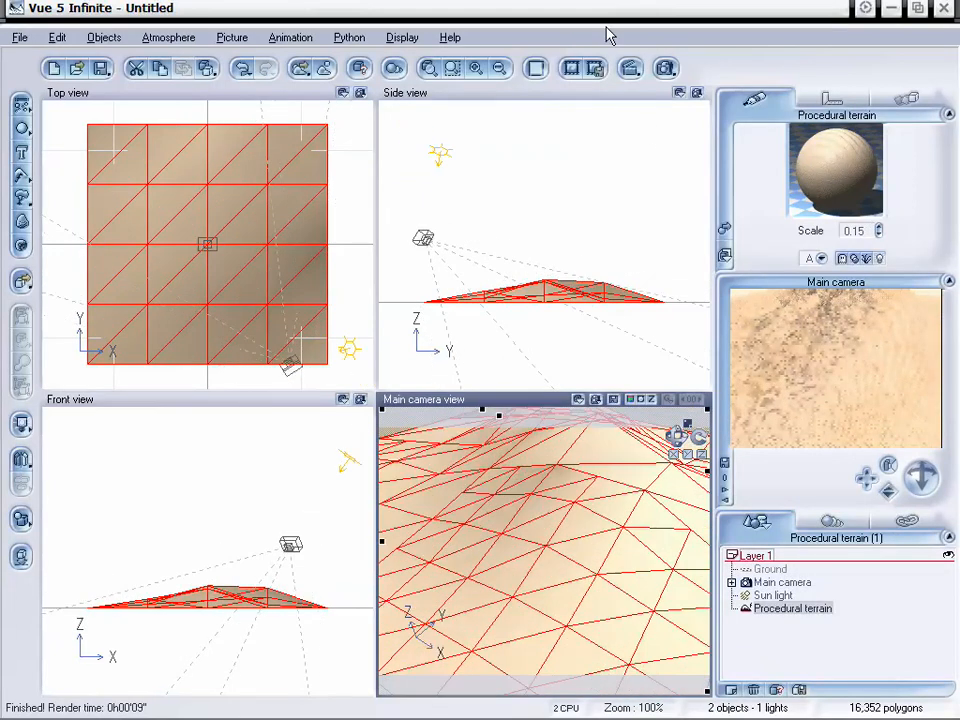
click(662, 66)
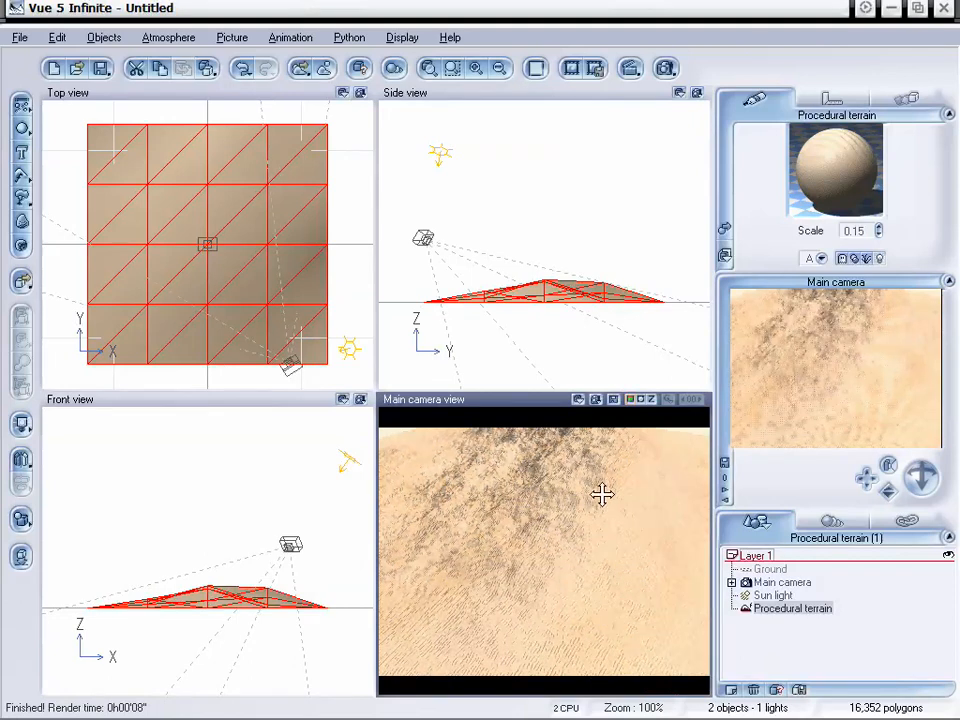
click(705, 481)
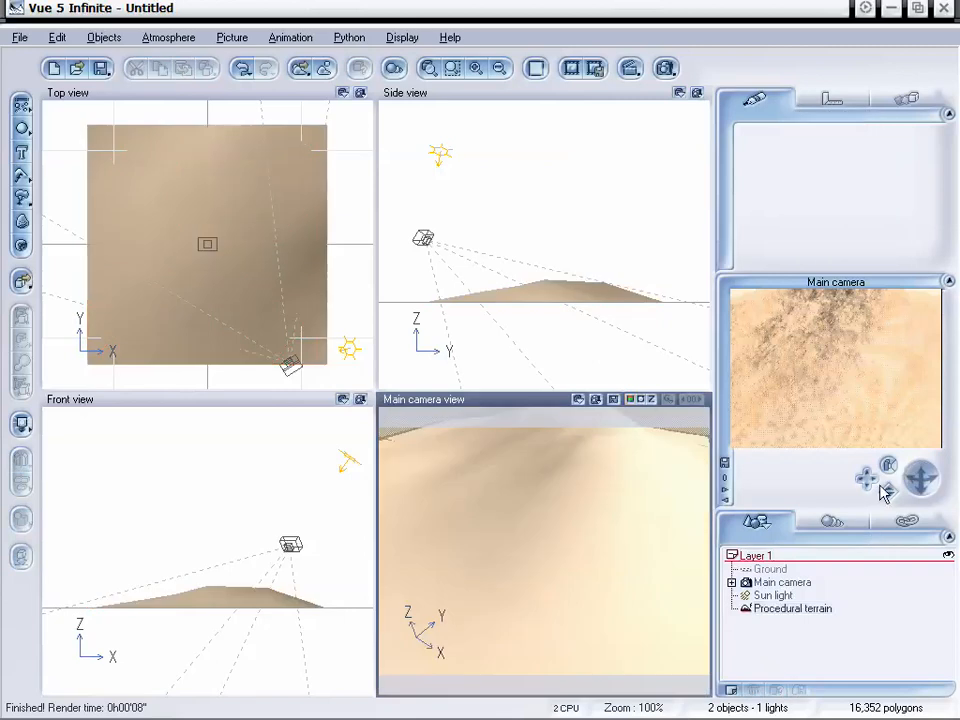
Pull the main camera back and set the mapping of the terrain's Soft Dunes material to World - Cylindrical.
drag(886, 484, 886, 530)
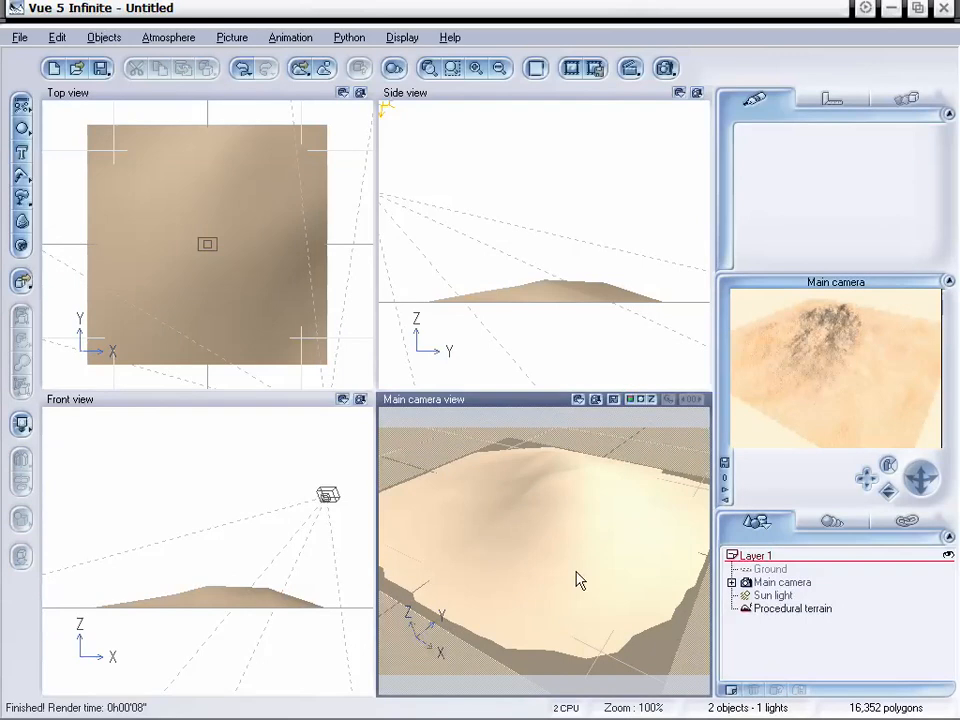
click(794, 609)
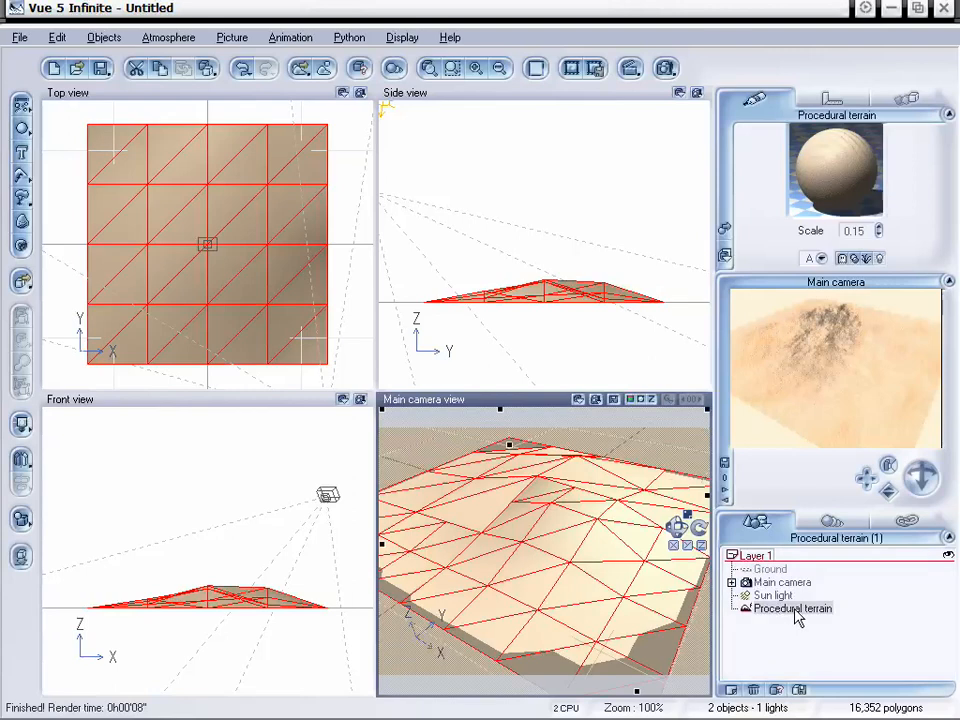
drag(886, 505, 886, 506)
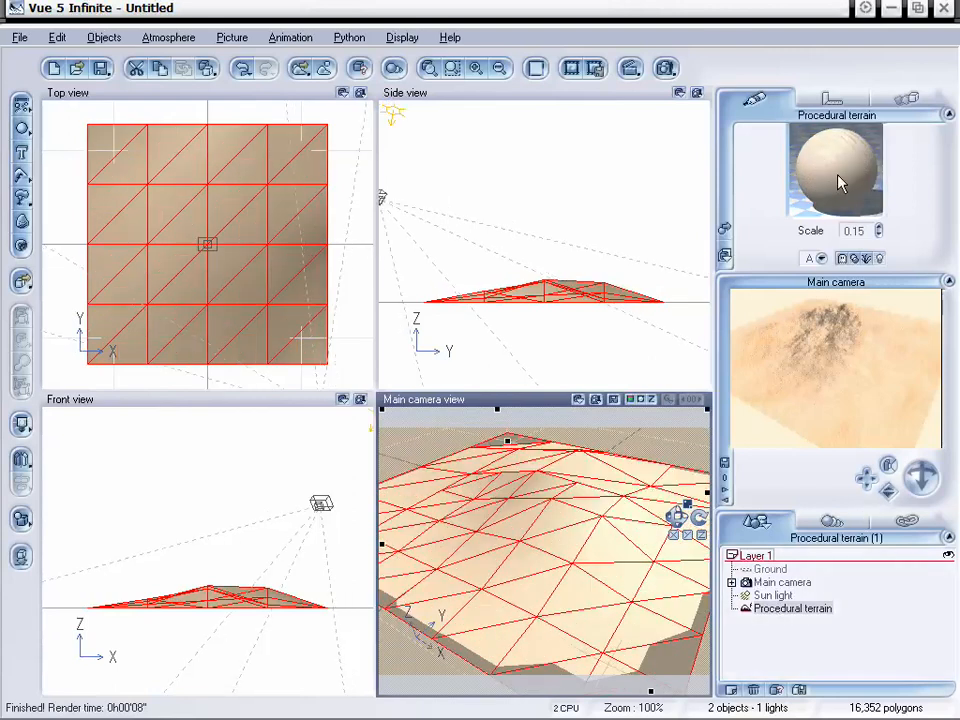
double_click(838, 180)
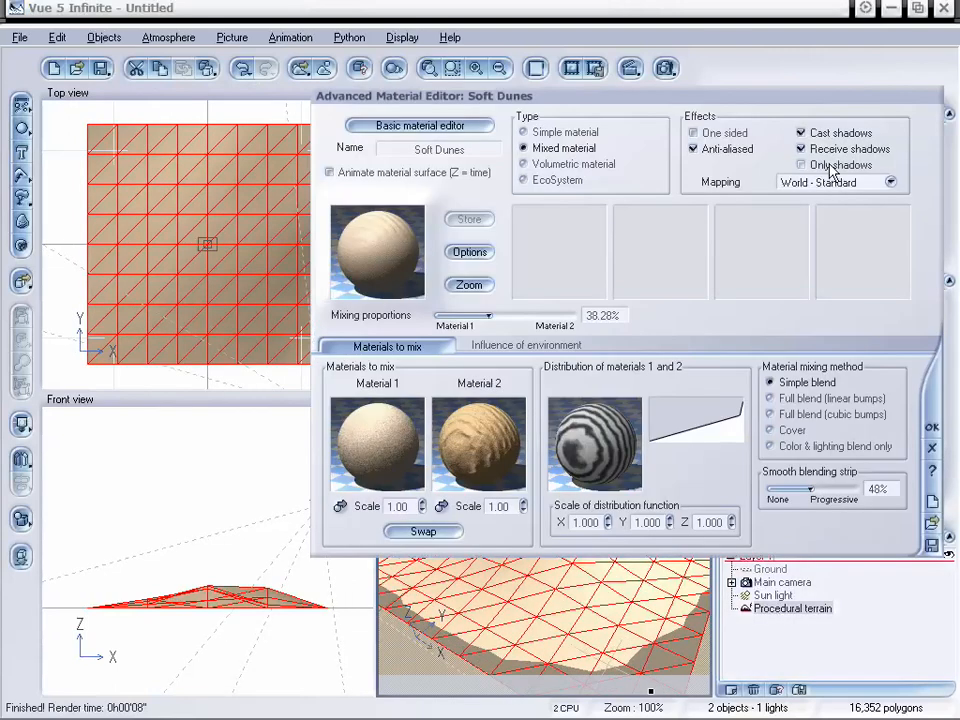
drag(754, 107, 551, 107)
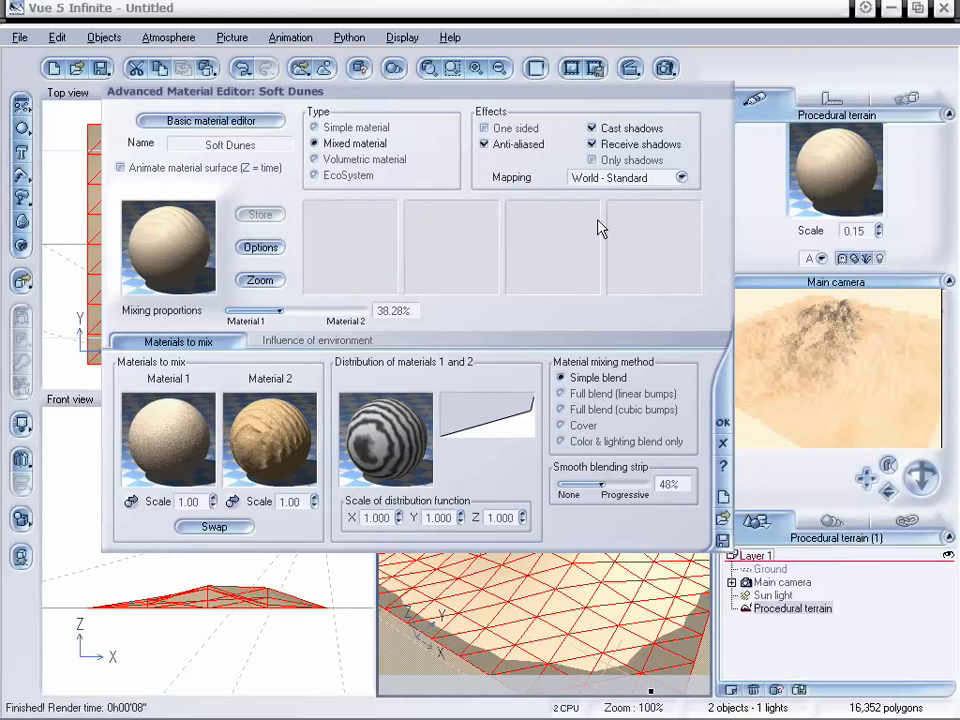
click(680, 178)
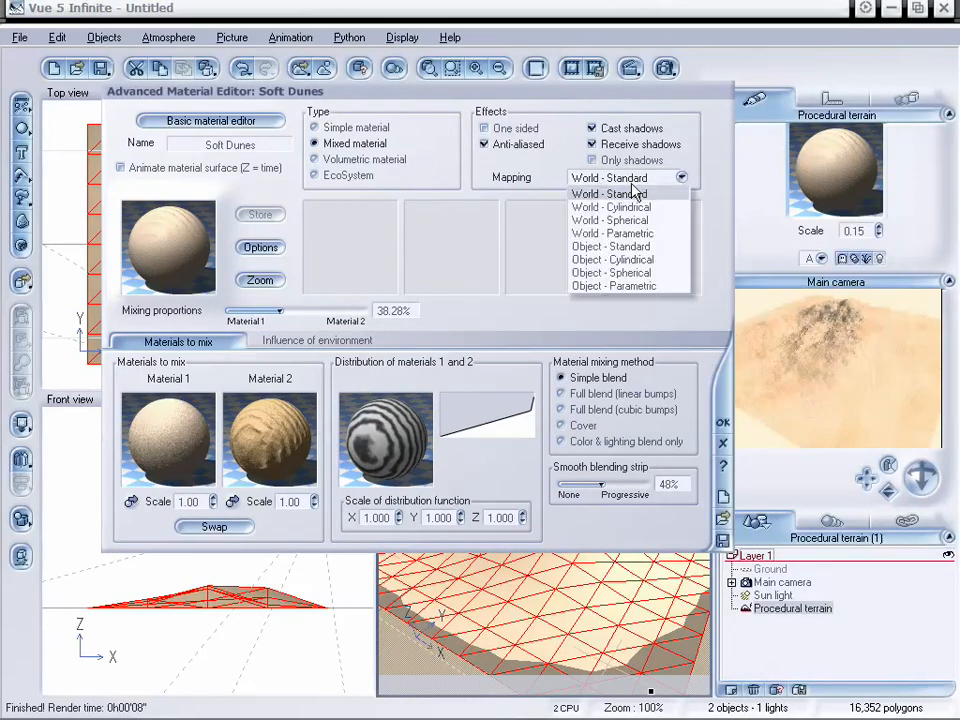
click(660, 209)
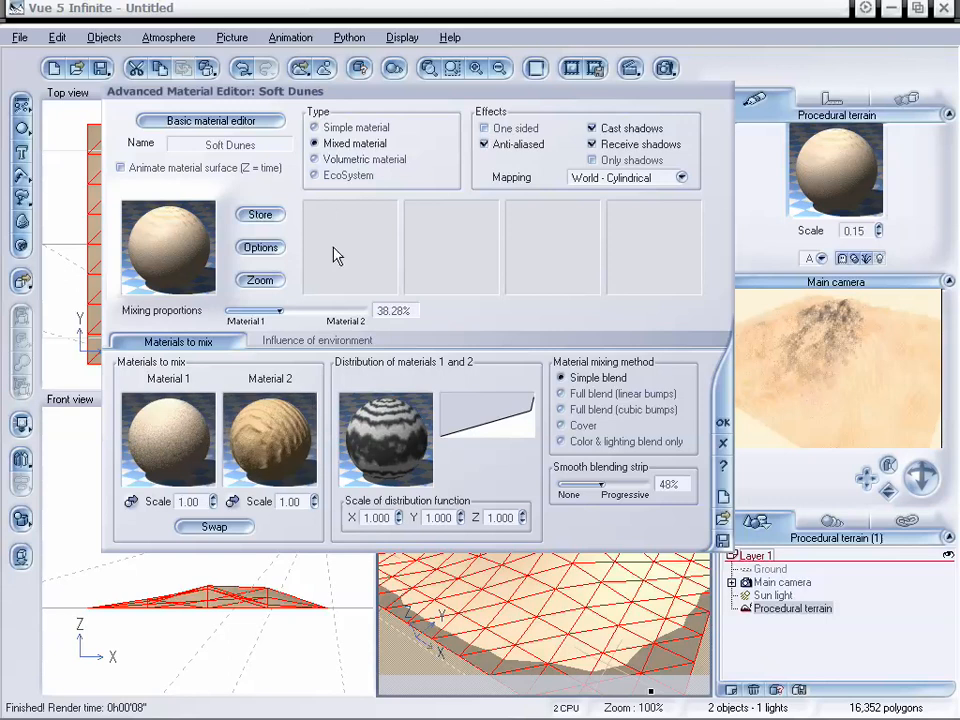
Set the mapping of the second Sand material in the Soft Dunes mix to World - Cylindrical and accept the material changes.
double_click(280, 435)
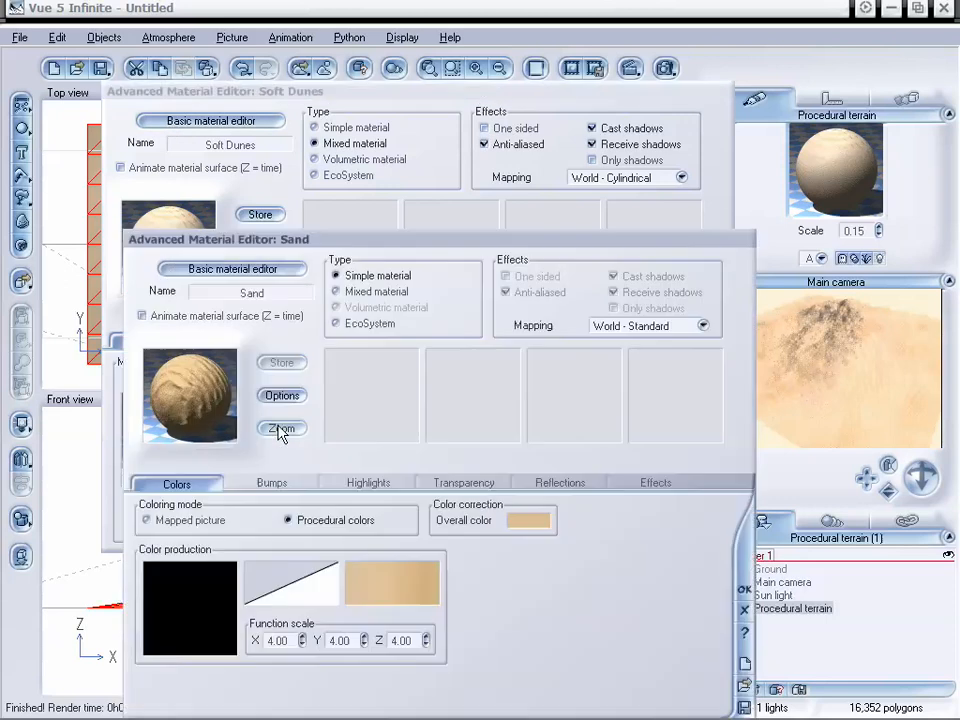
drag(374, 250, 407, 174)
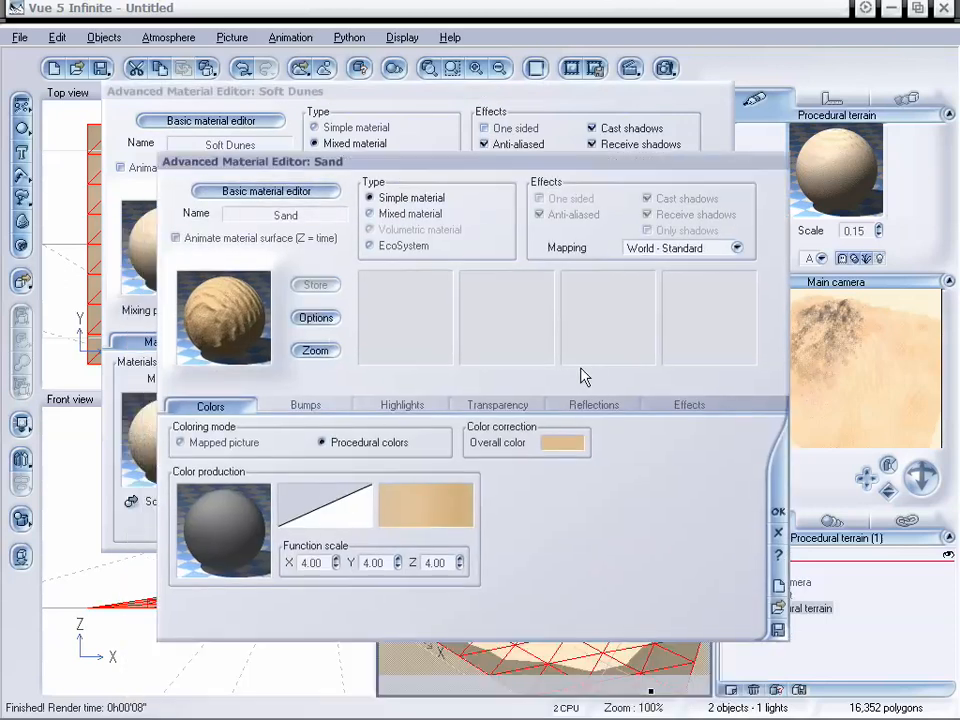
click(648, 249)
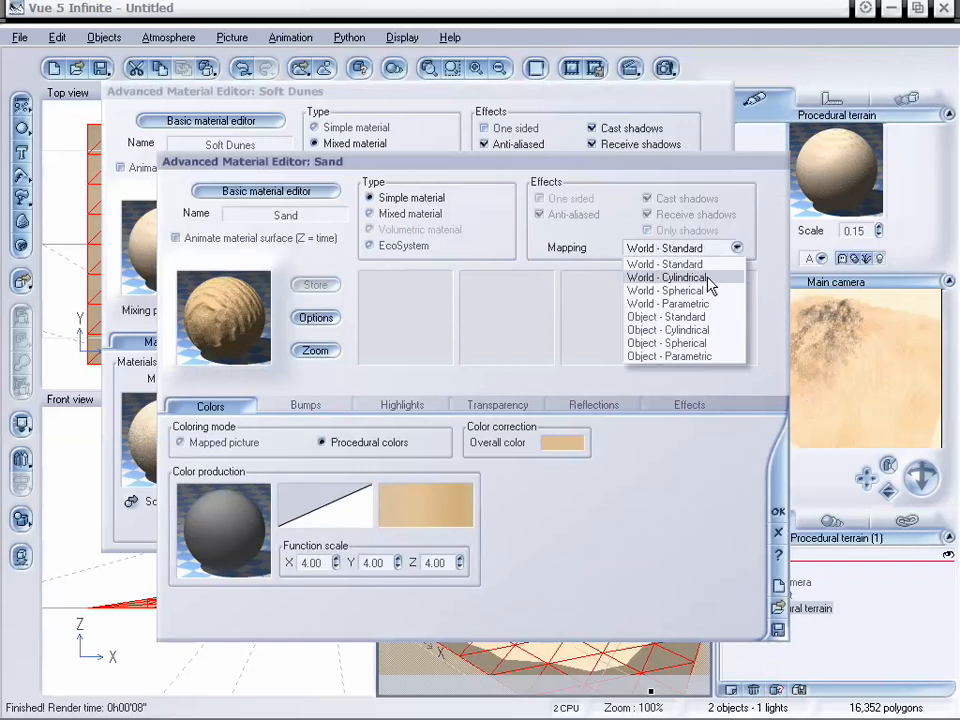
click(706, 278)
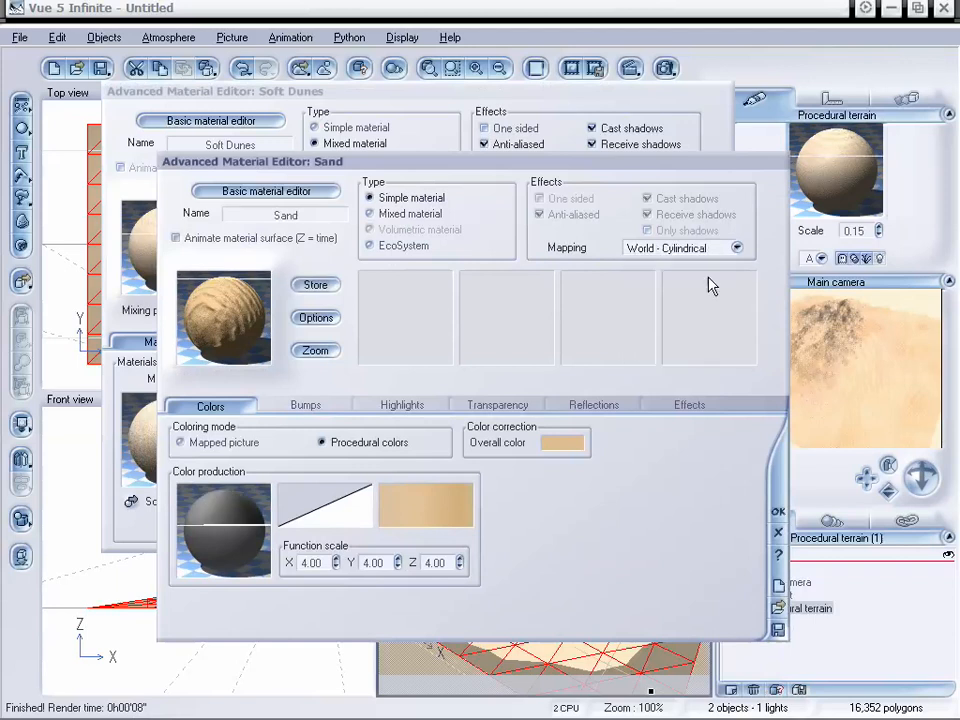
click(778, 511)
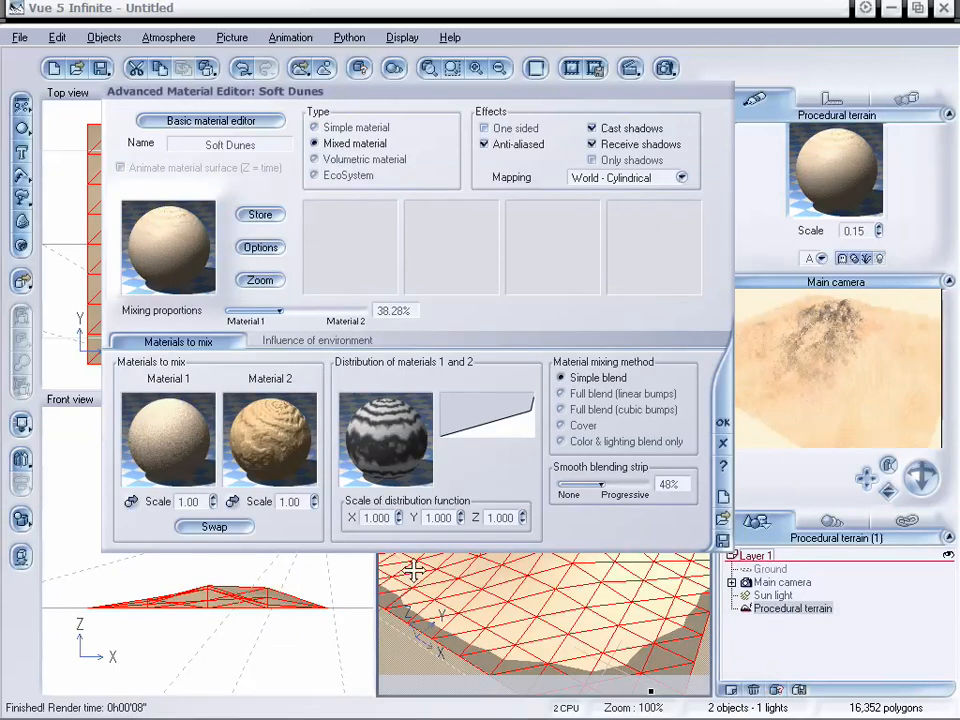
click(720, 425)
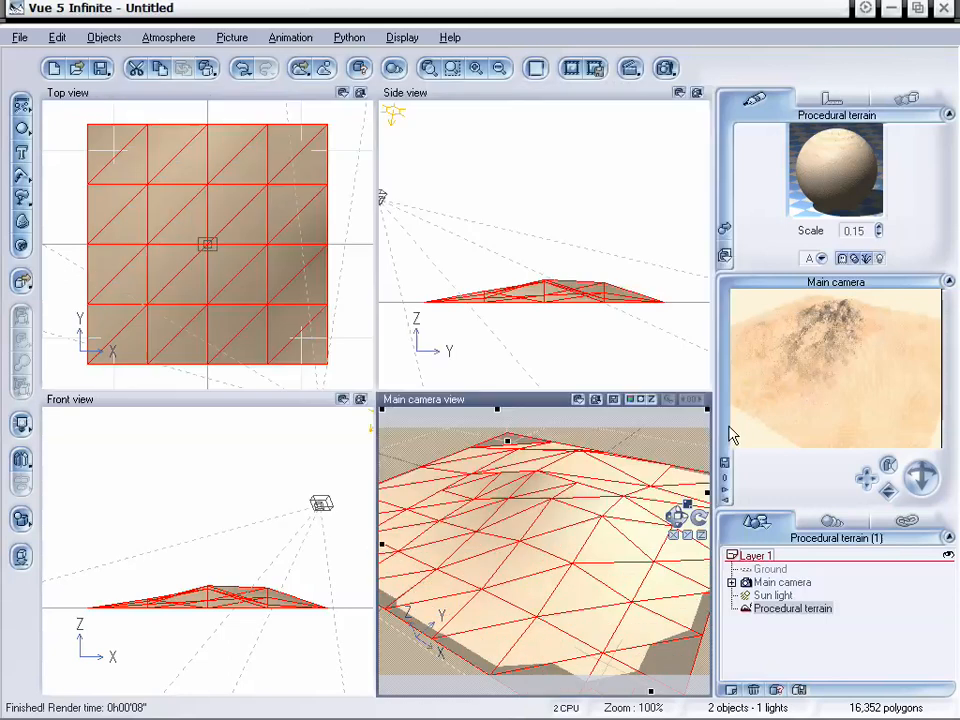
Refresh the main camera preview and move the main camera closer to the terrain's slope.
right_click(749, 445)
click(768, 455)
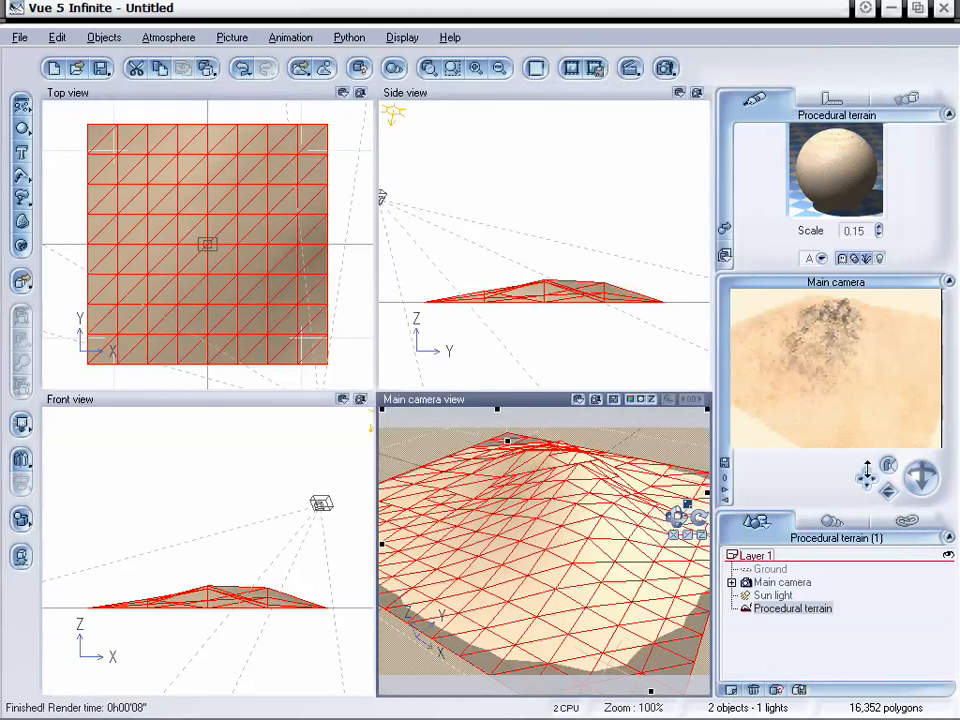
drag(885, 498, 862, 481)
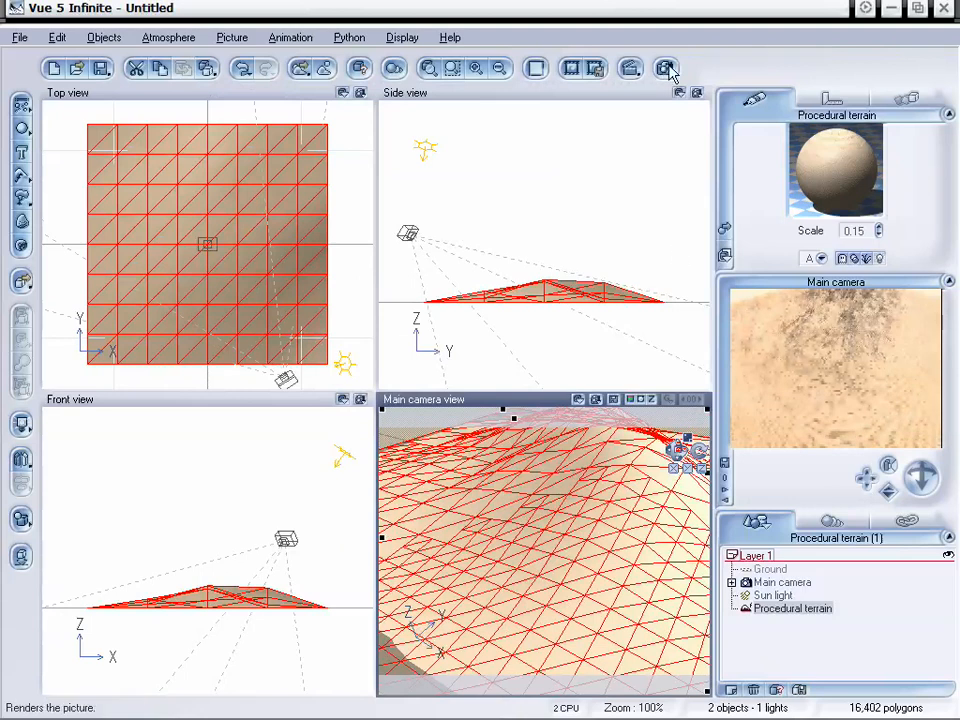
Render everything to screen with the Final quality preset at a picture size of 640x480.
click(667, 69)
drag(450, 135, 434, 106)
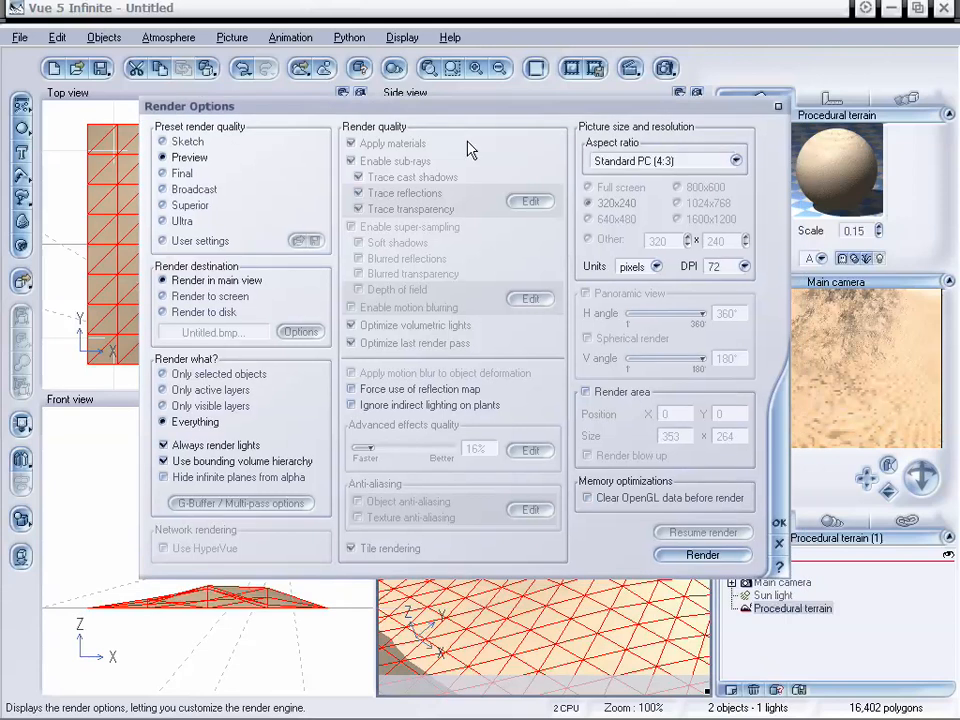
click(165, 174)
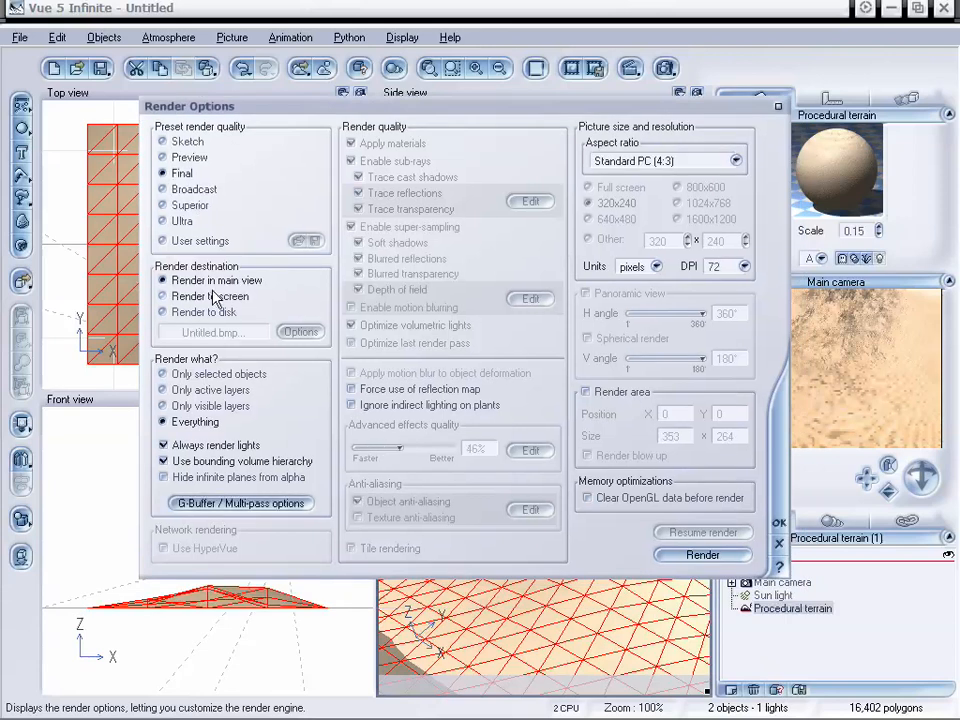
click(168, 297)
click(588, 219)
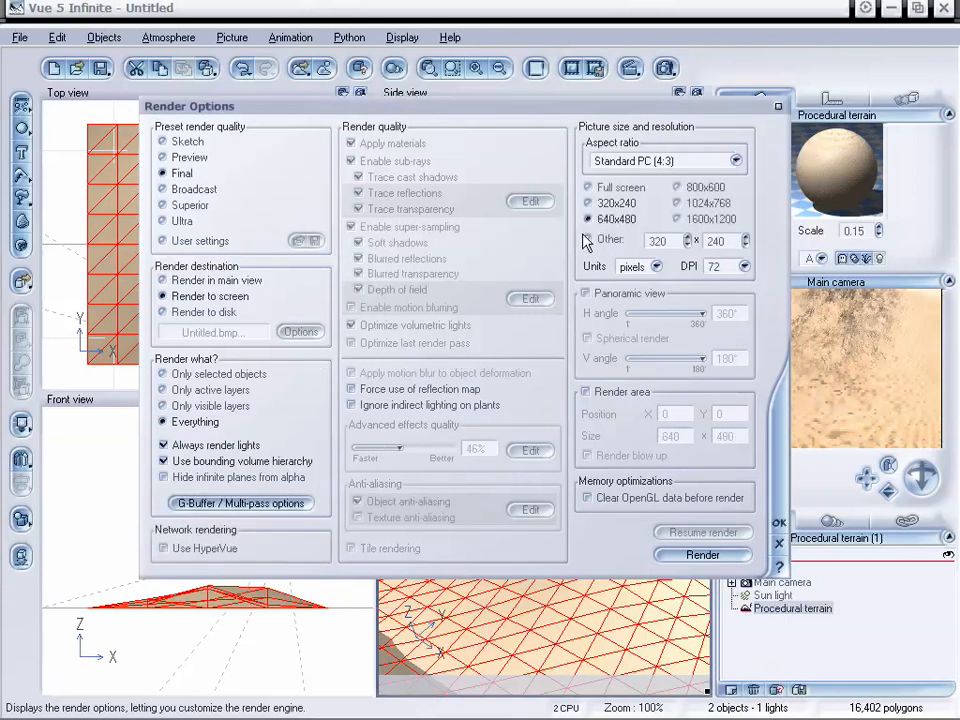
click(705, 555)
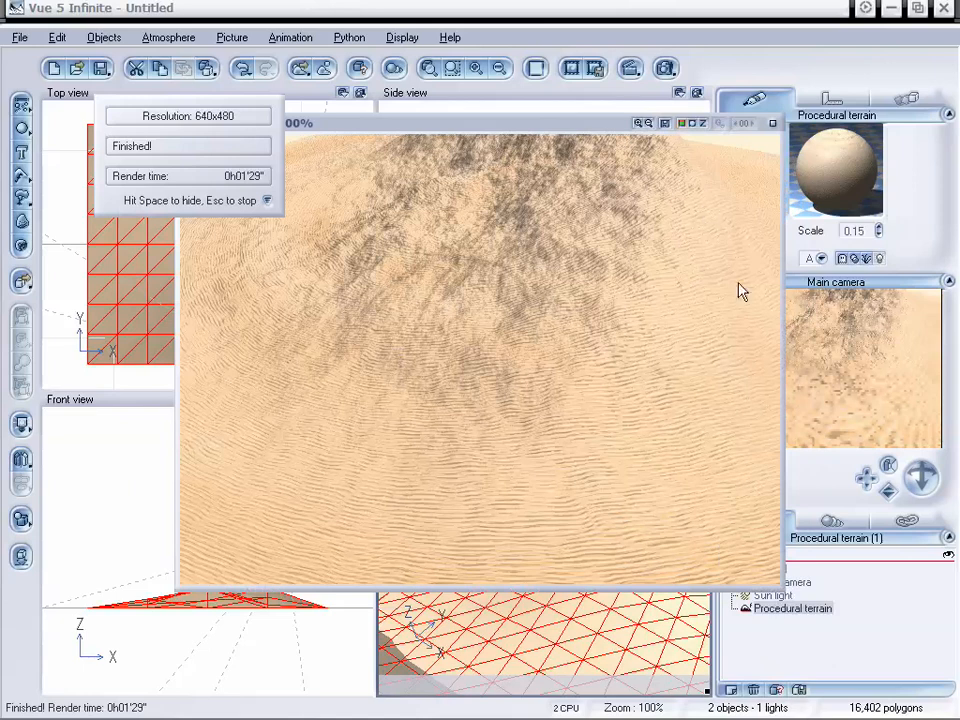
Examine the sand ripples across the dune in the finished render and close the render display.
mouse_move(424, 131)
mouse_down()
mouse_move(433, 133)
mouse_move(424, 132)
mouse_up()
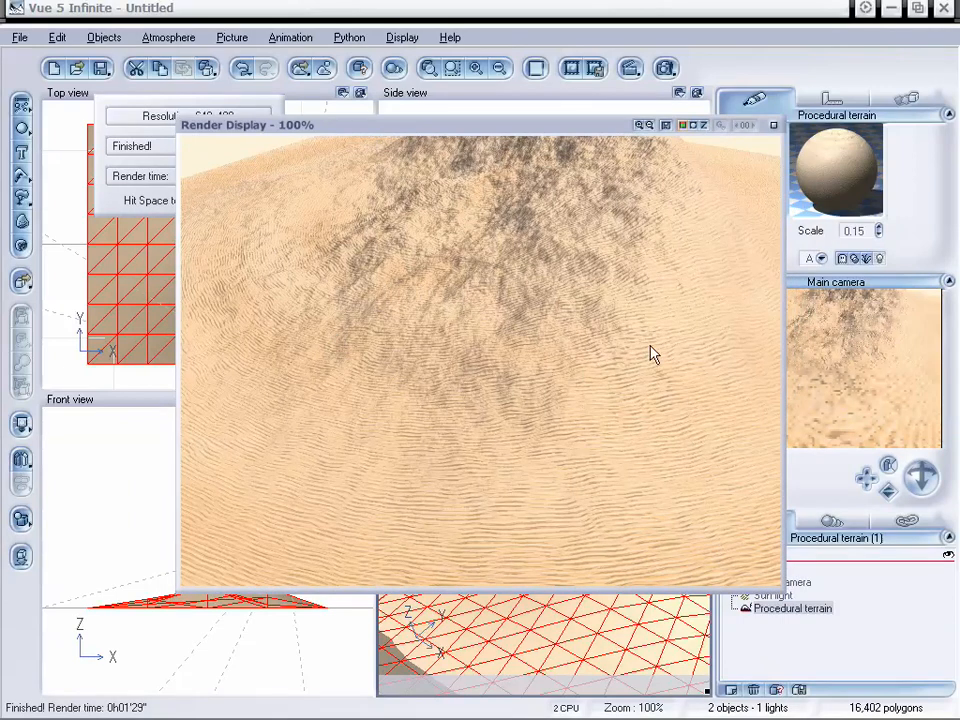
mouse_move(488, 125)
mouse_down()
mouse_move(483, 140)
mouse_move(481, 124)
mouse_up()
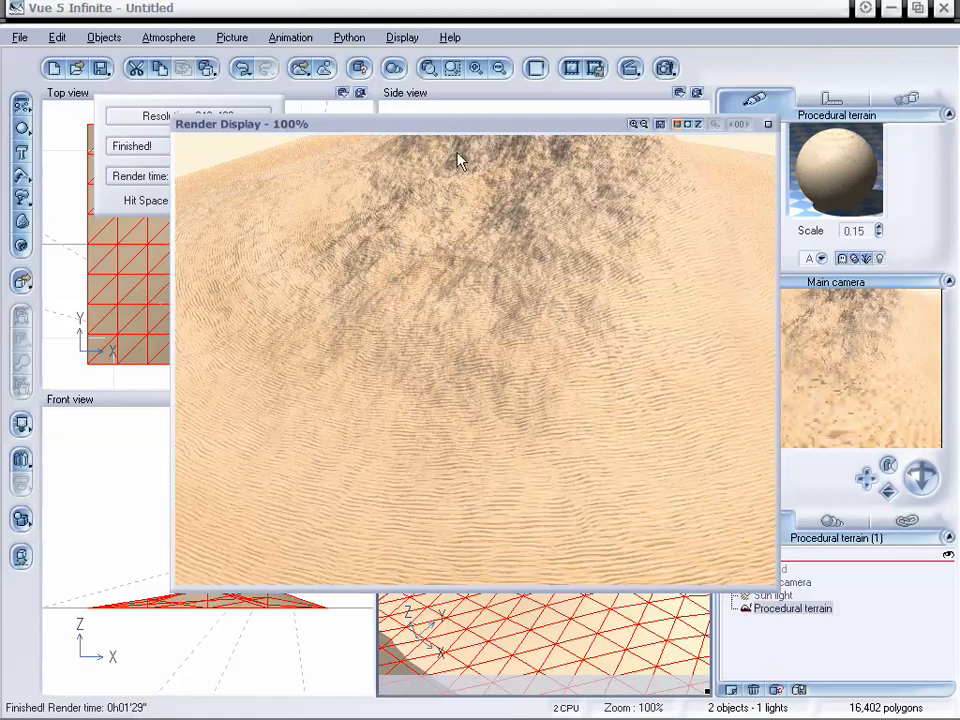
drag(465, 128, 456, 126)
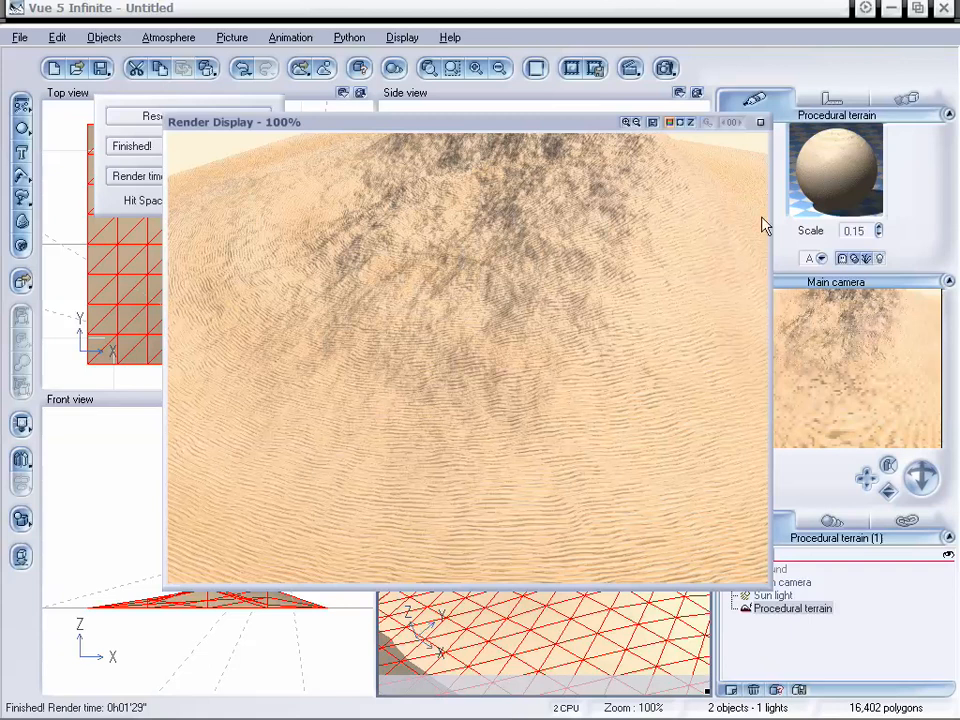
click(761, 124)
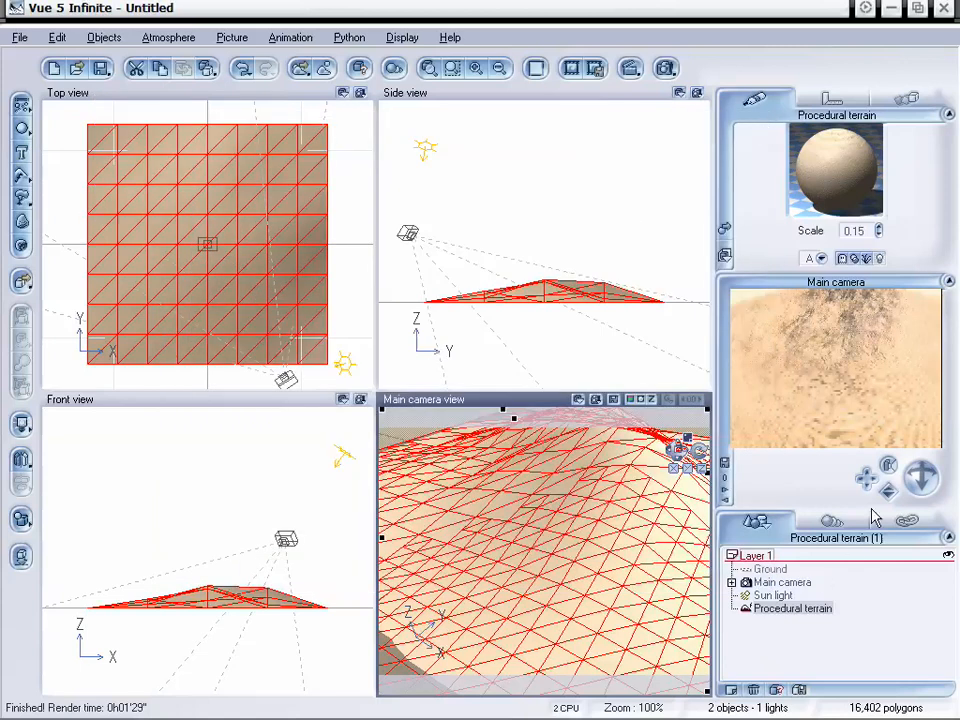
Pull the main camera back, add an infinite water plane and adjust its height slightly around the terrain's base.
drag(889, 491, 889, 506)
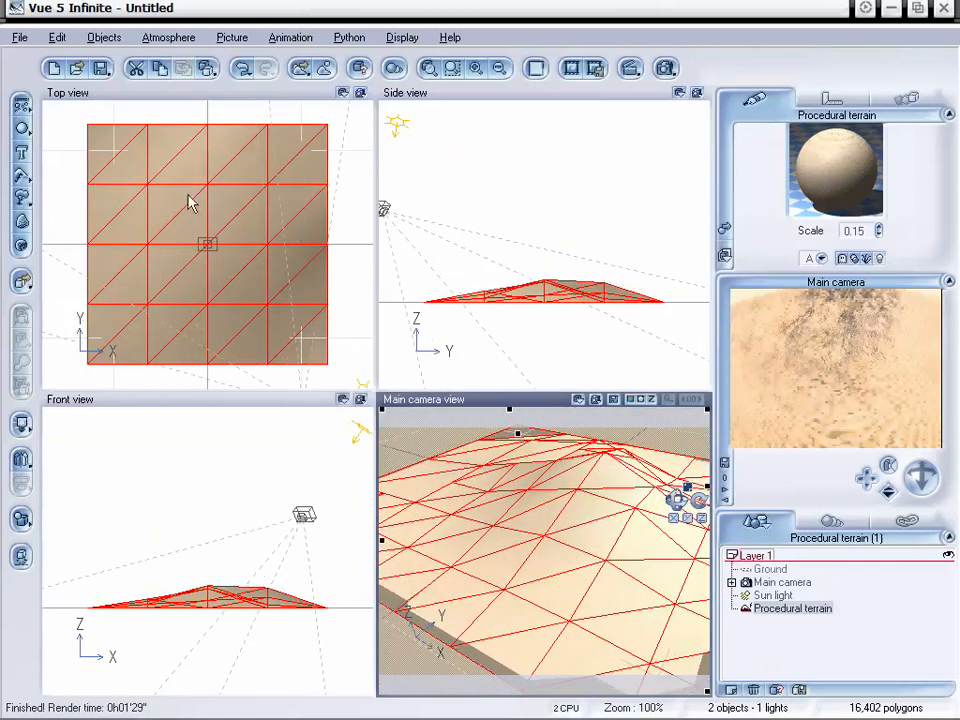
right_click(22, 108)
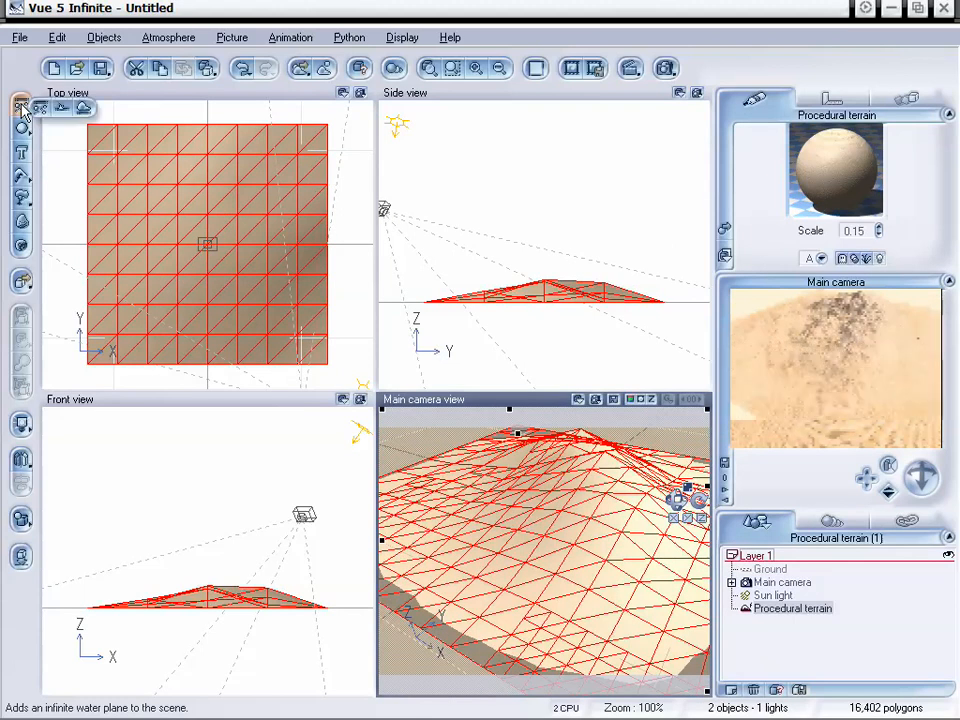
click(40, 112)
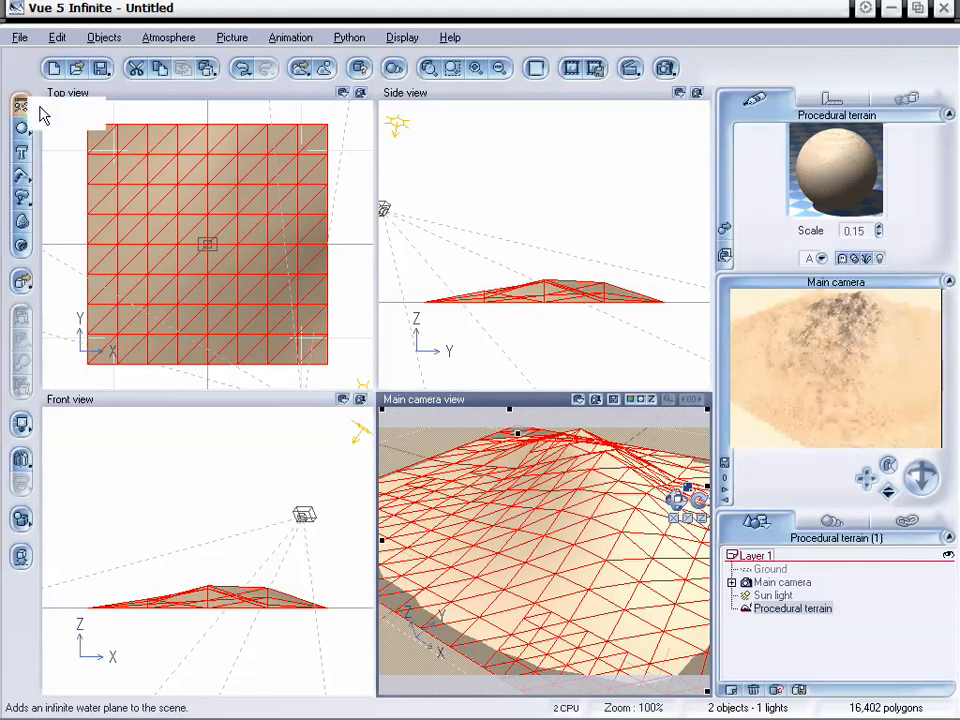
click(323, 605)
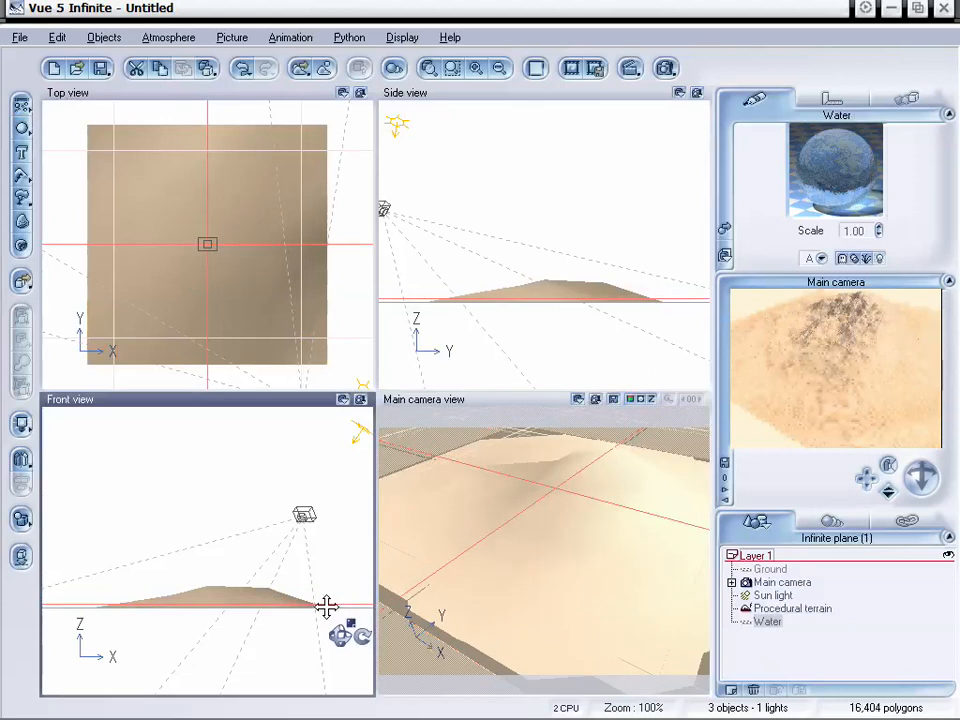
drag(326, 607, 326, 609)
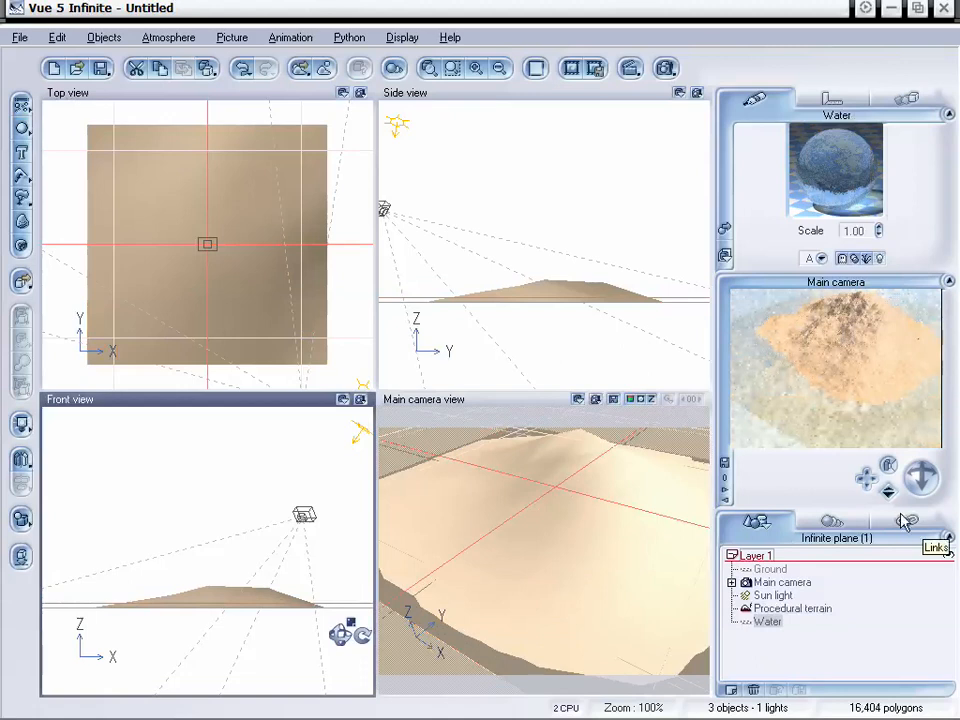
Move the main camera towards the shoreline and set the fading out of the Default water material's transparency to 77%.
drag(890, 497, 866, 479)
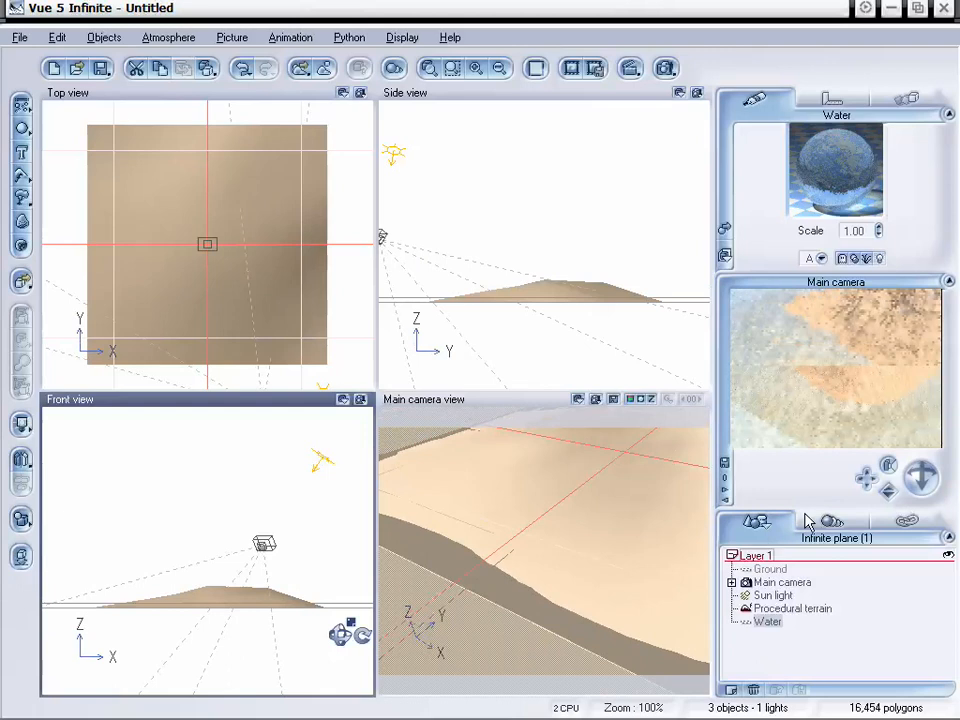
drag(888, 491, 866, 479)
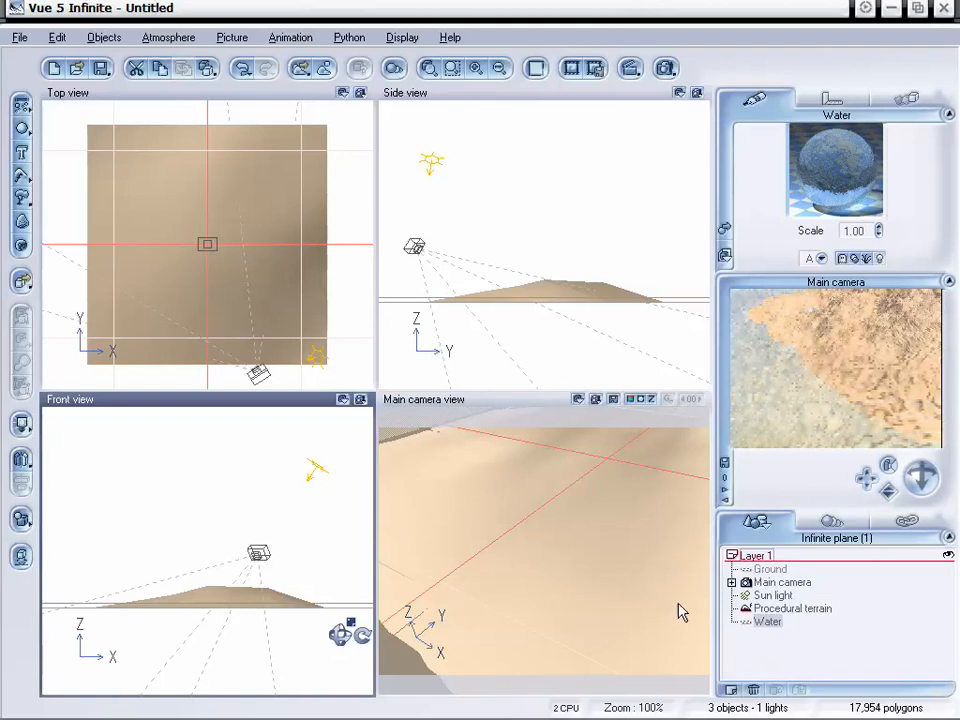
double_click(820, 176)
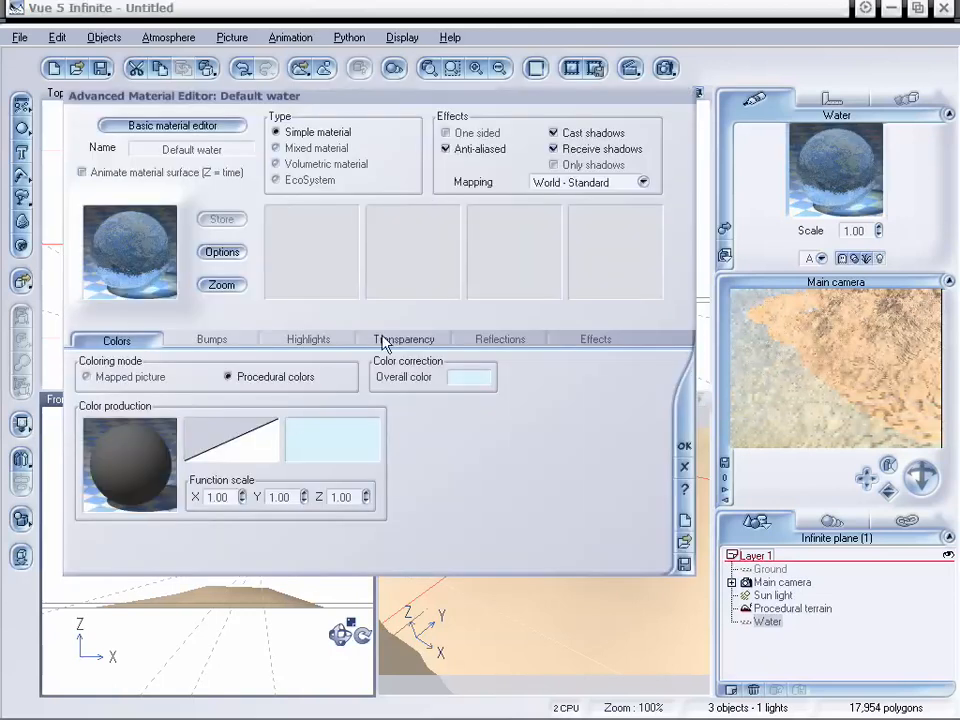
click(398, 342)
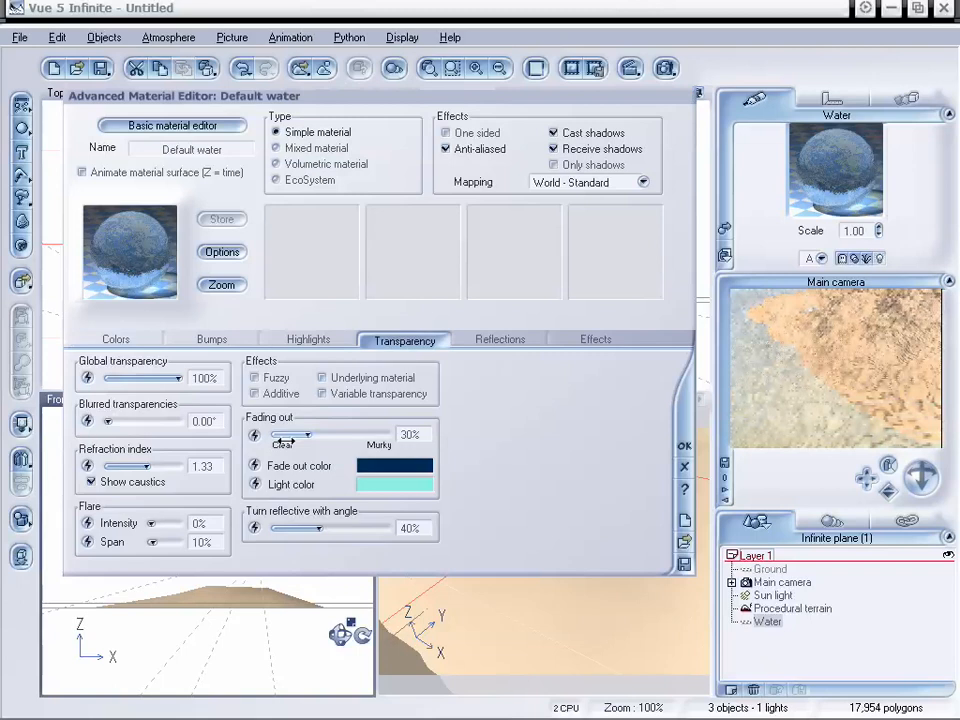
drag(308, 435, 359, 432)
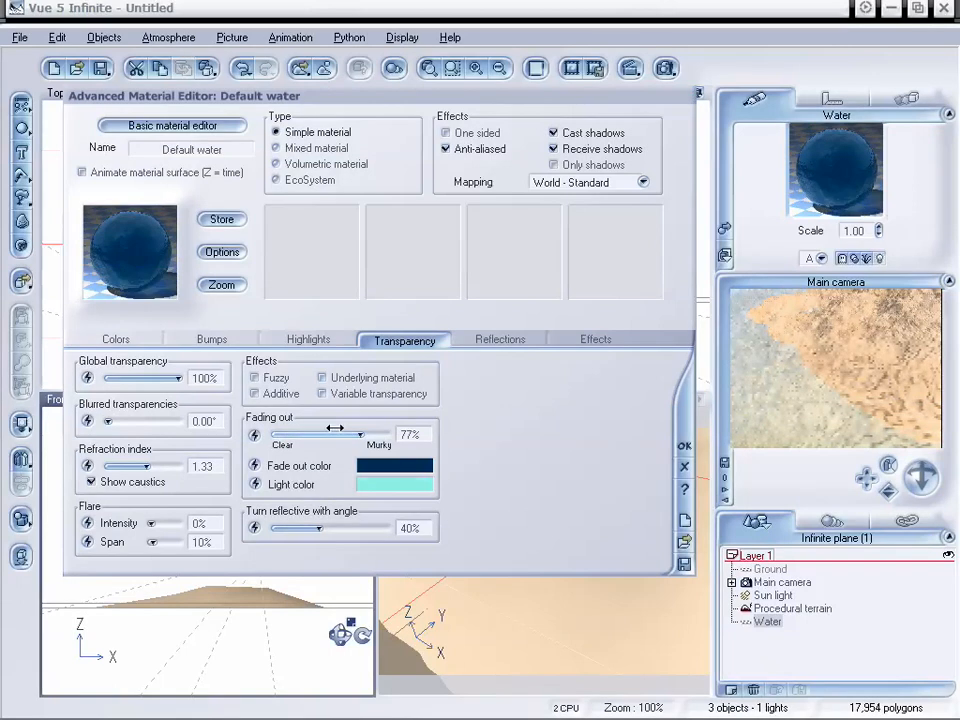
click(685, 462)
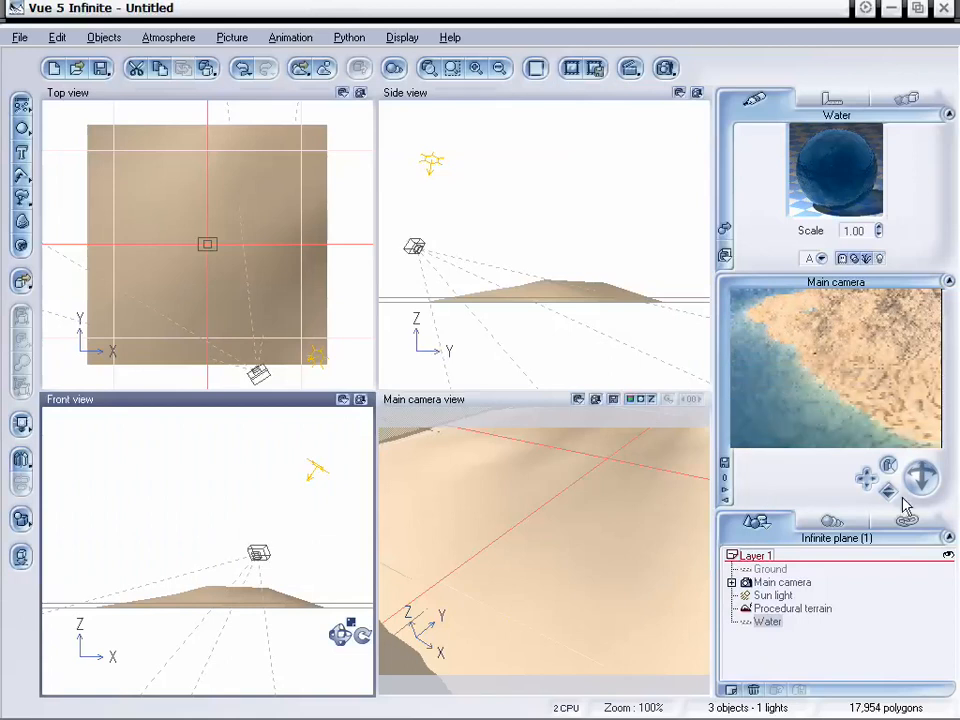
Pull the main camera back until the whole island is in view and bring it close to the shore again.
drag(888, 490, 888, 491)
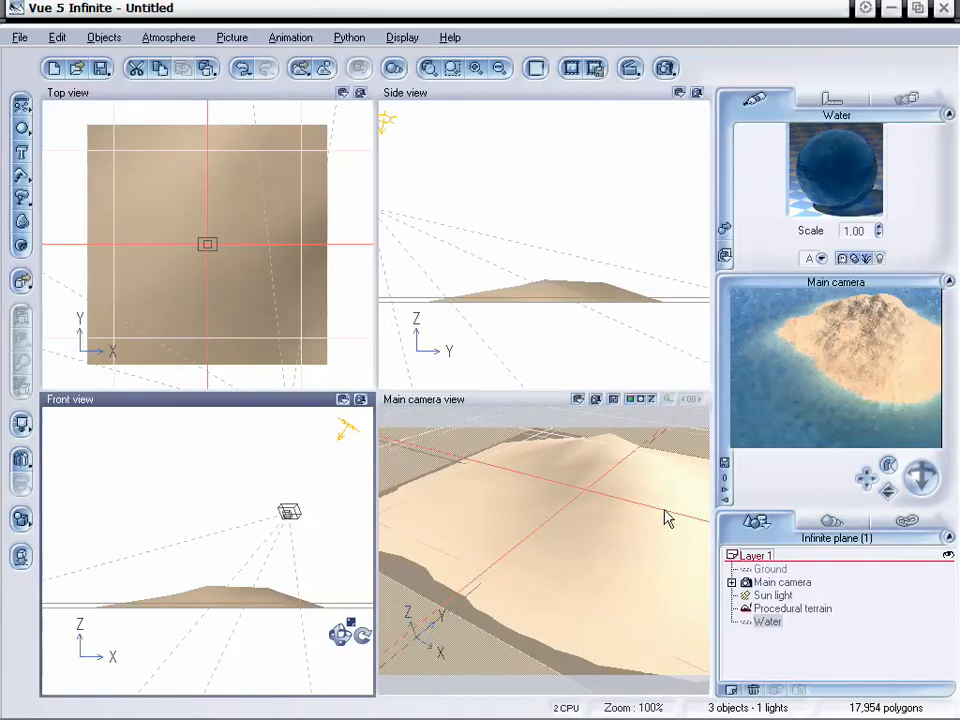
drag(887, 492, 887, 550)
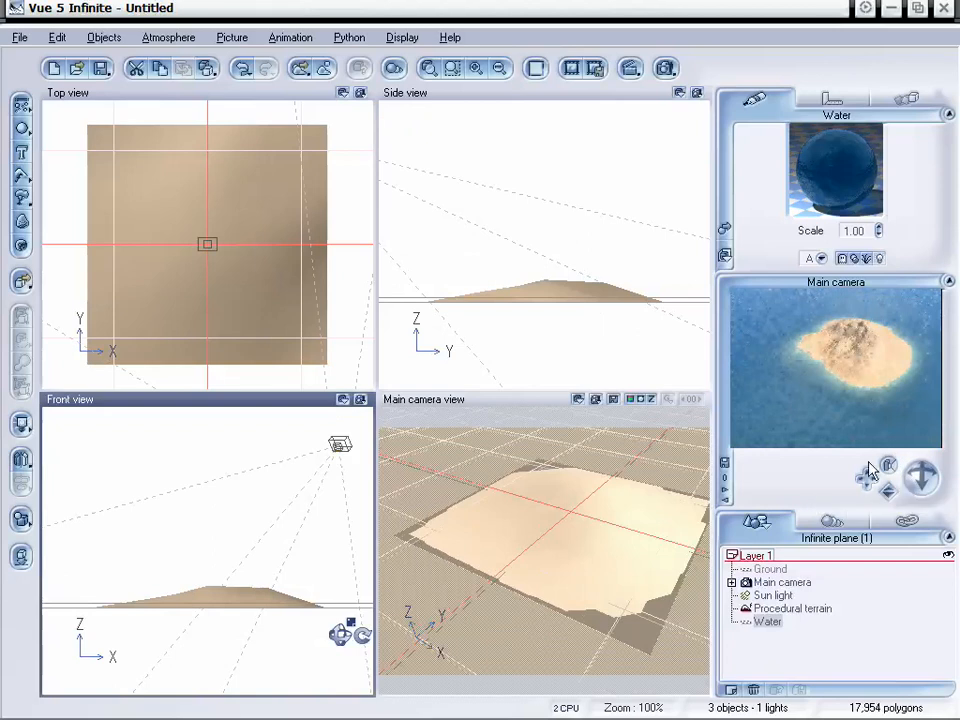
right_click(867, 466)
mouse_move(885, 490)
mouse_down()
mouse_move(898, 493)
mouse_move(889, 488)
mouse_up()
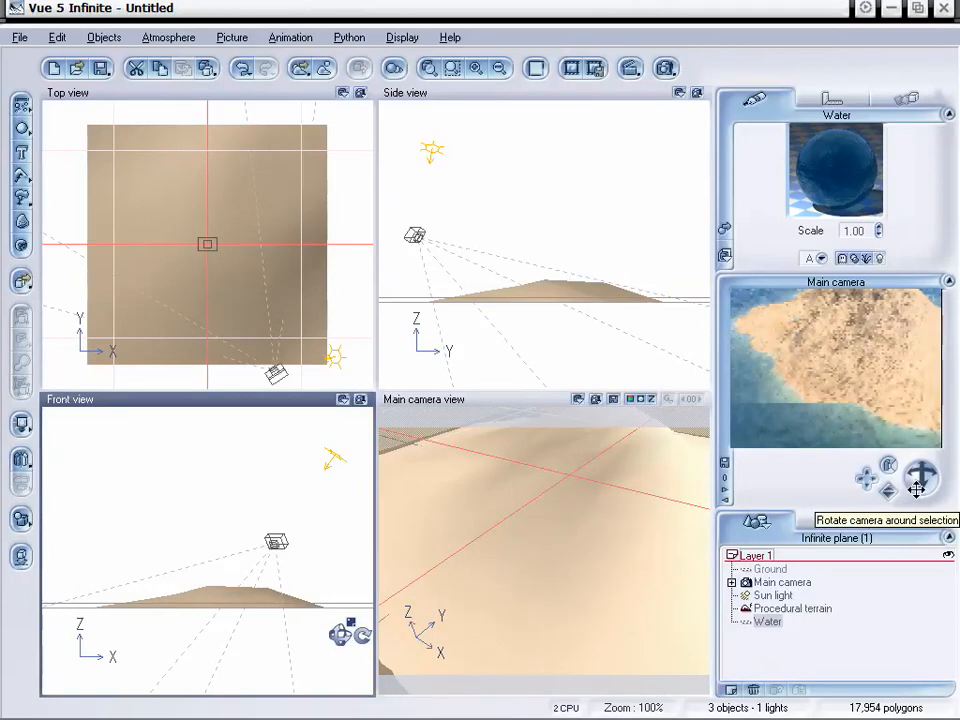
Rotate the main camera around the island and reposition it to frame the dune slope above the shoreline.
drag(914, 489, 600, 467)
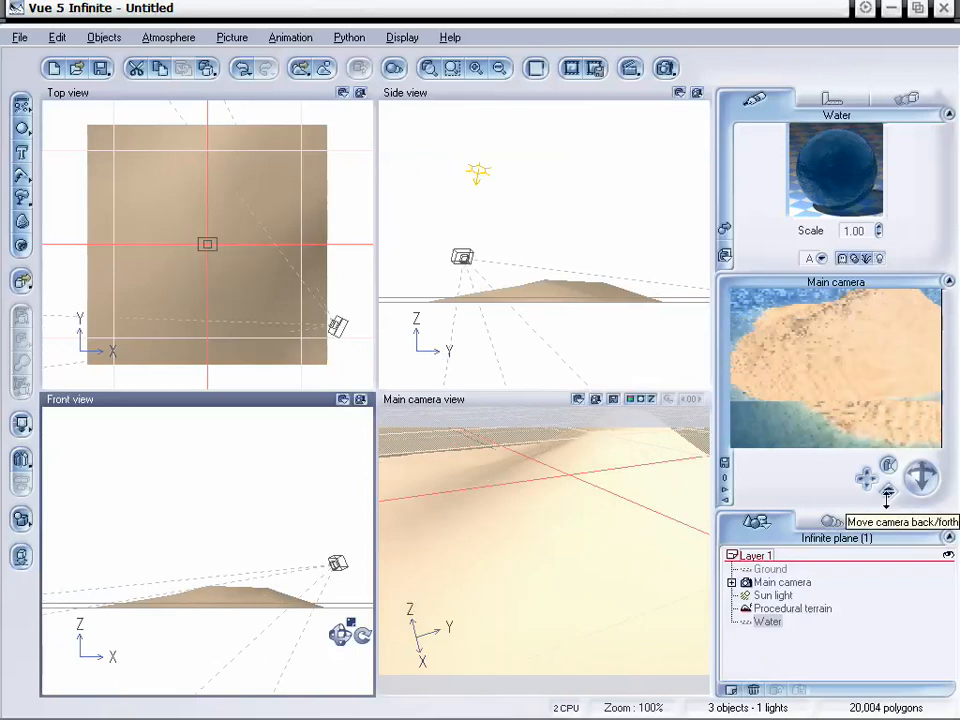
mouse_move(888, 491)
mouse_down()
mouse_move(865, 476)
mouse_move(888, 493)
mouse_up()
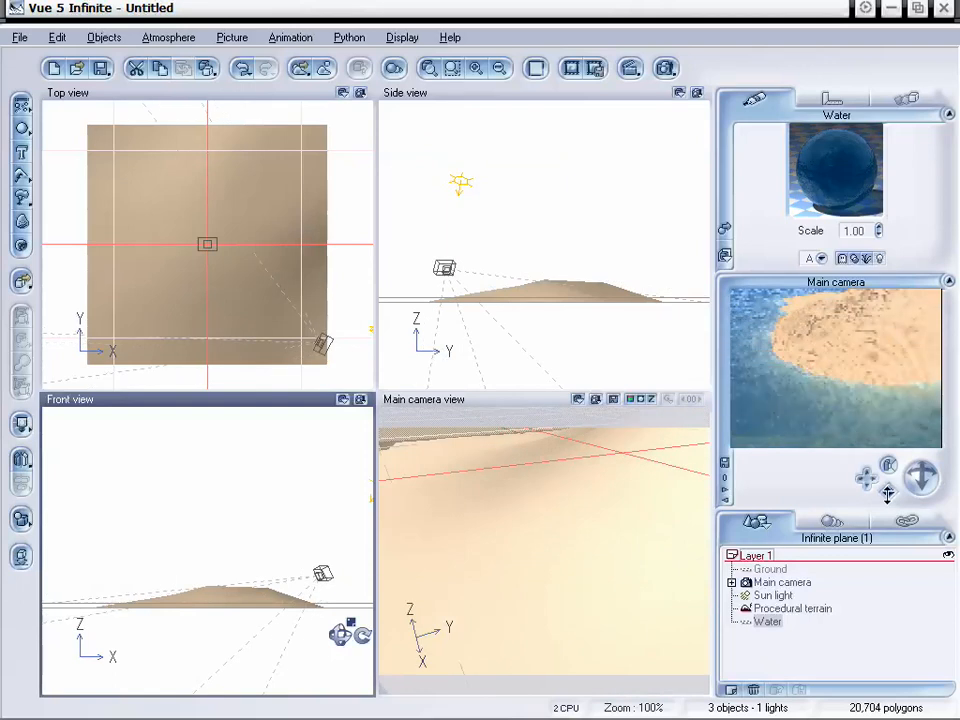
drag(866, 478, 867, 478)
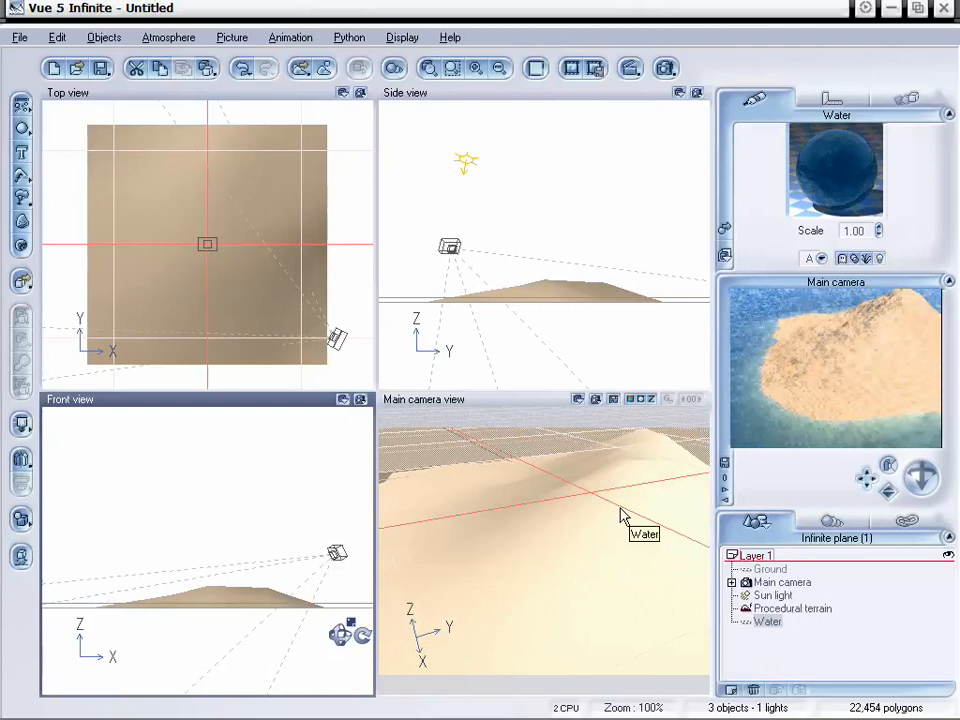
Save the procedural terrain's material as Soft Dunes_Cyl in the Materials folder.
click(775, 608)
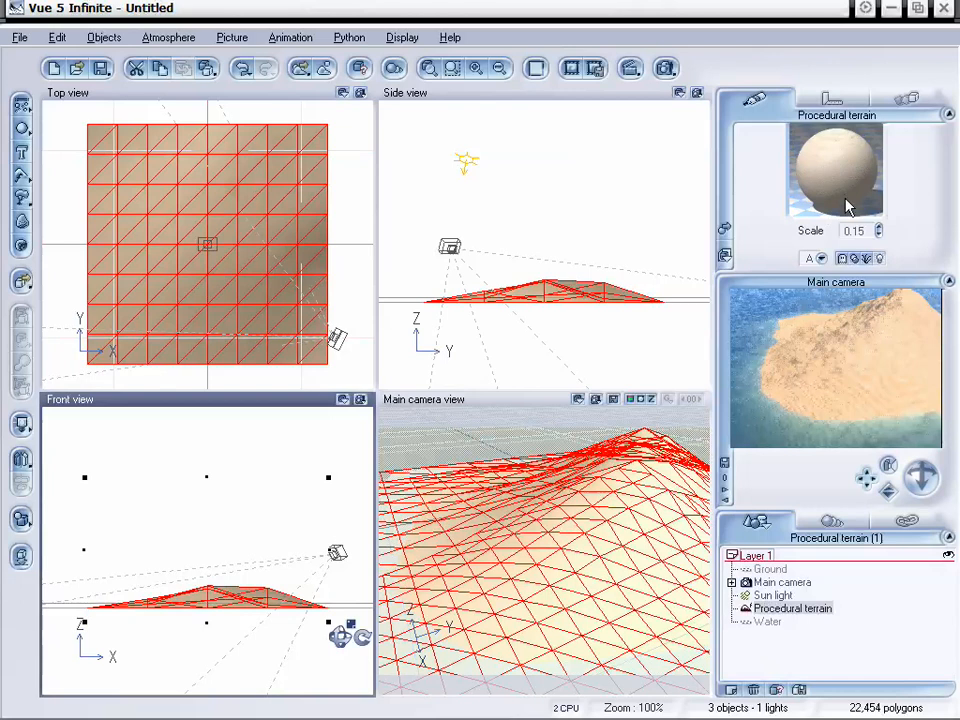
right_click(829, 177)
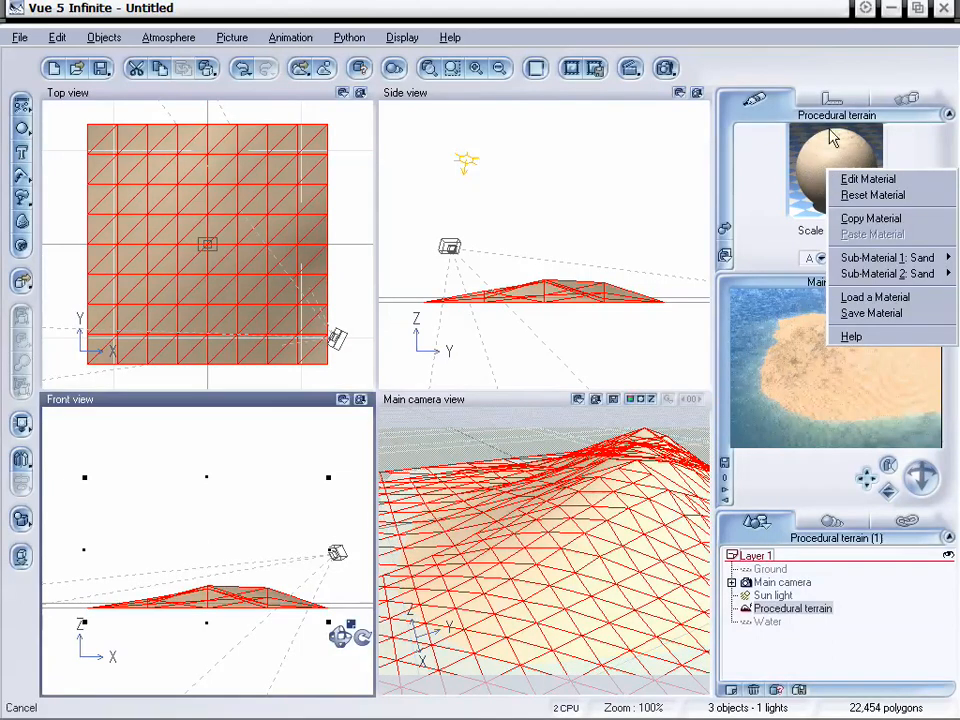
click(872, 313)
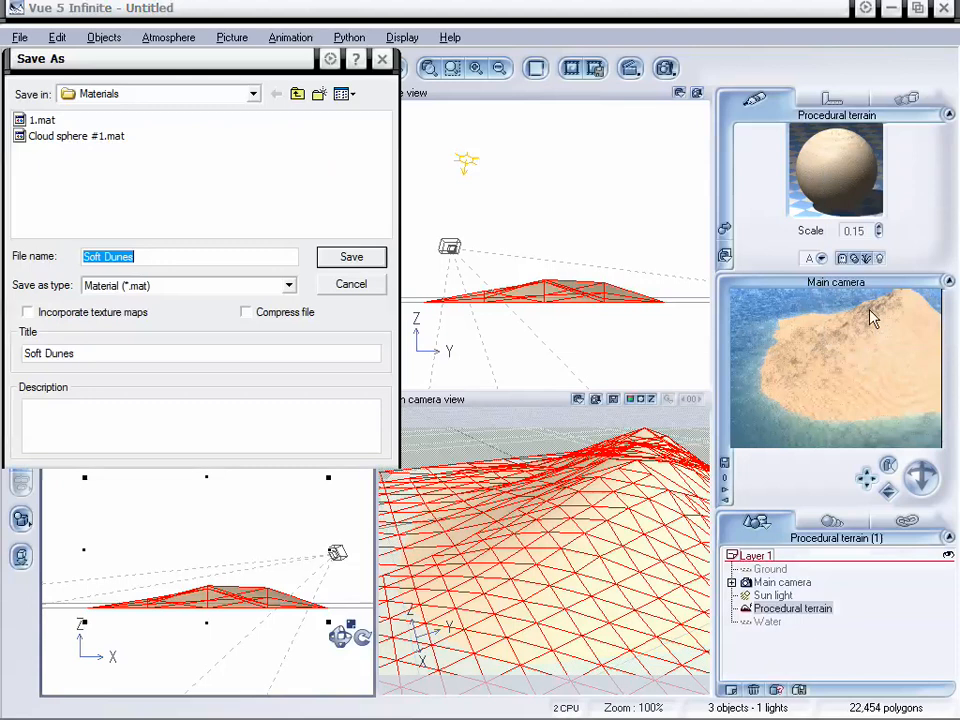
drag(184, 62, 466, 140)
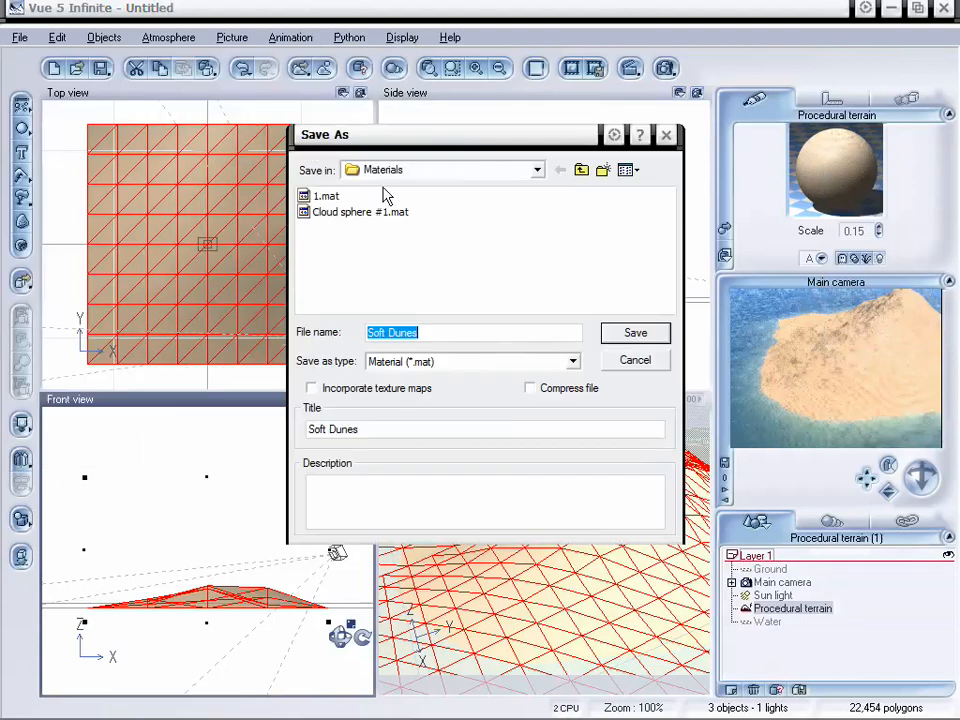
click(437, 331)
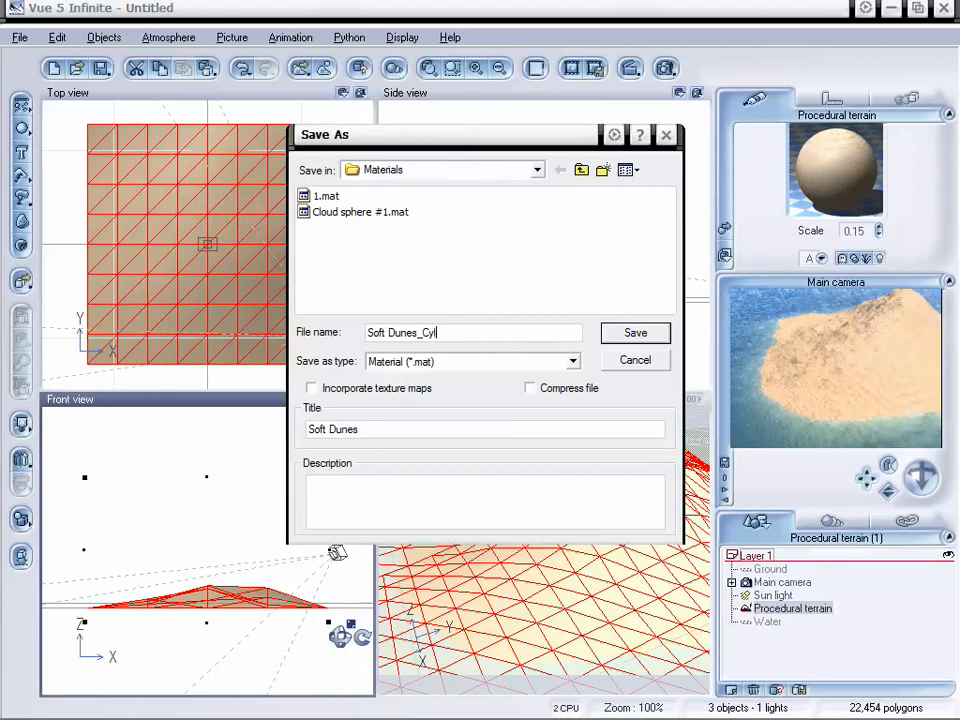
click(640, 333)
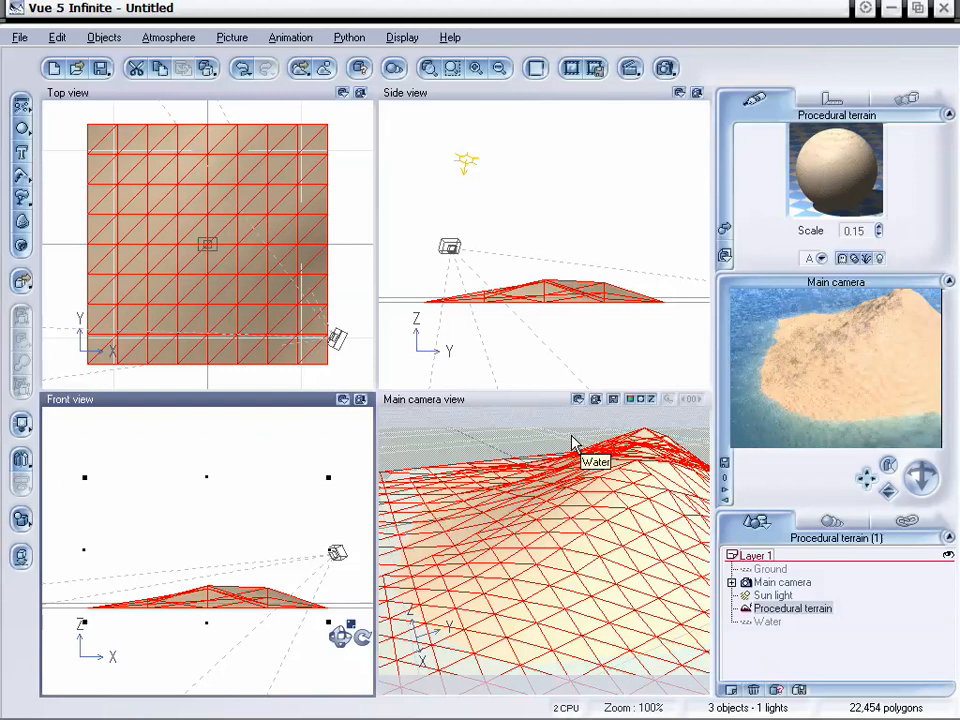
right_click(754, 424)
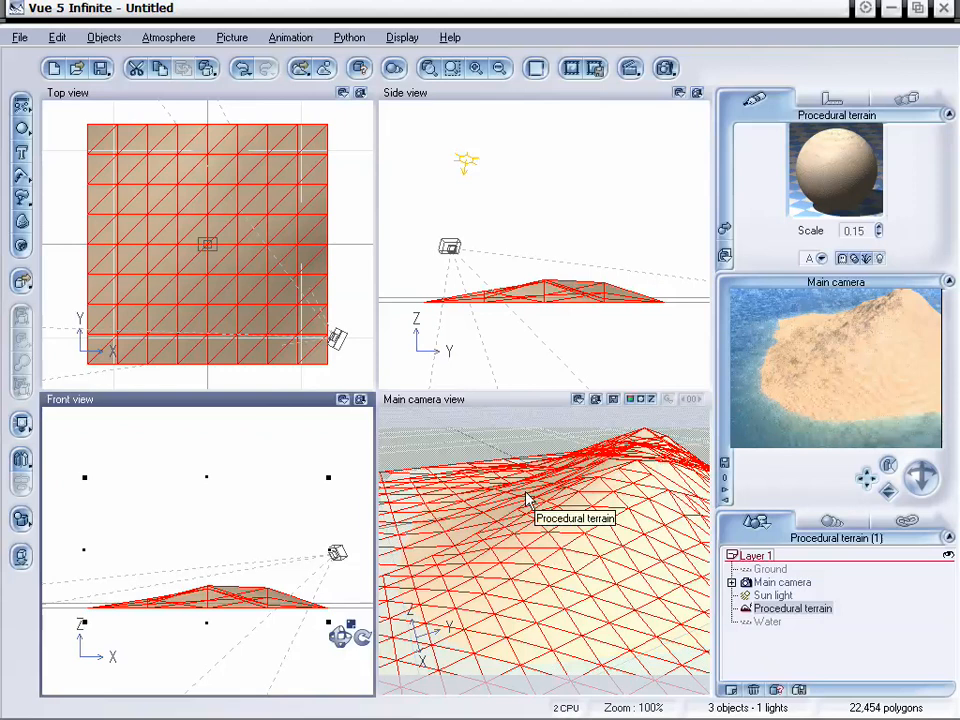
Replace the procedural terrain's material with Scrubland from the Landscapes collection.
double_click(840, 172)
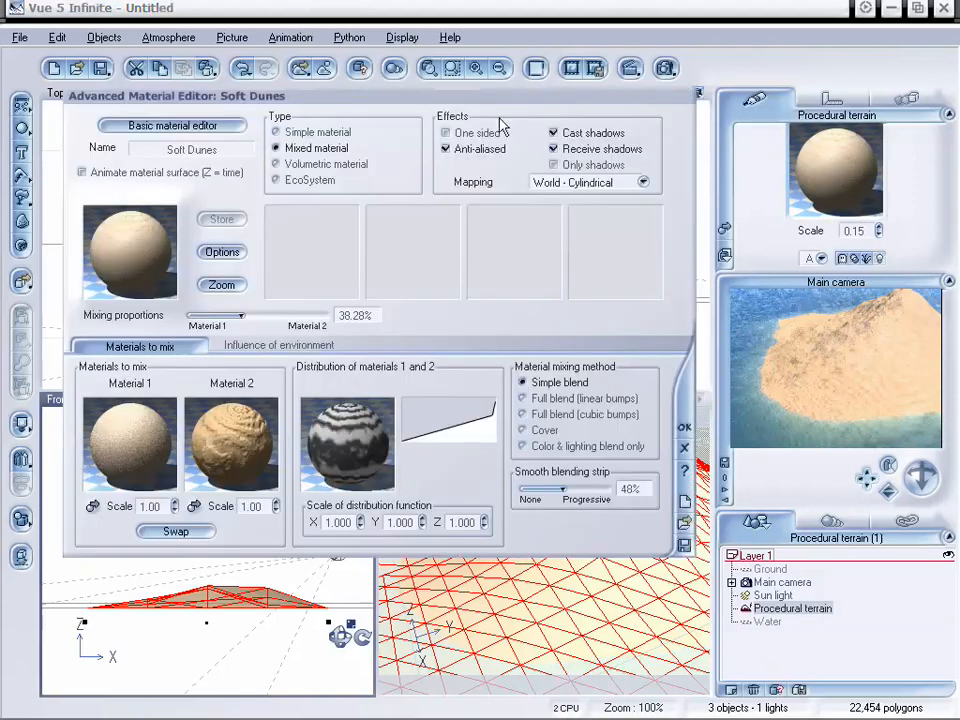
drag(489, 102, 551, 104)
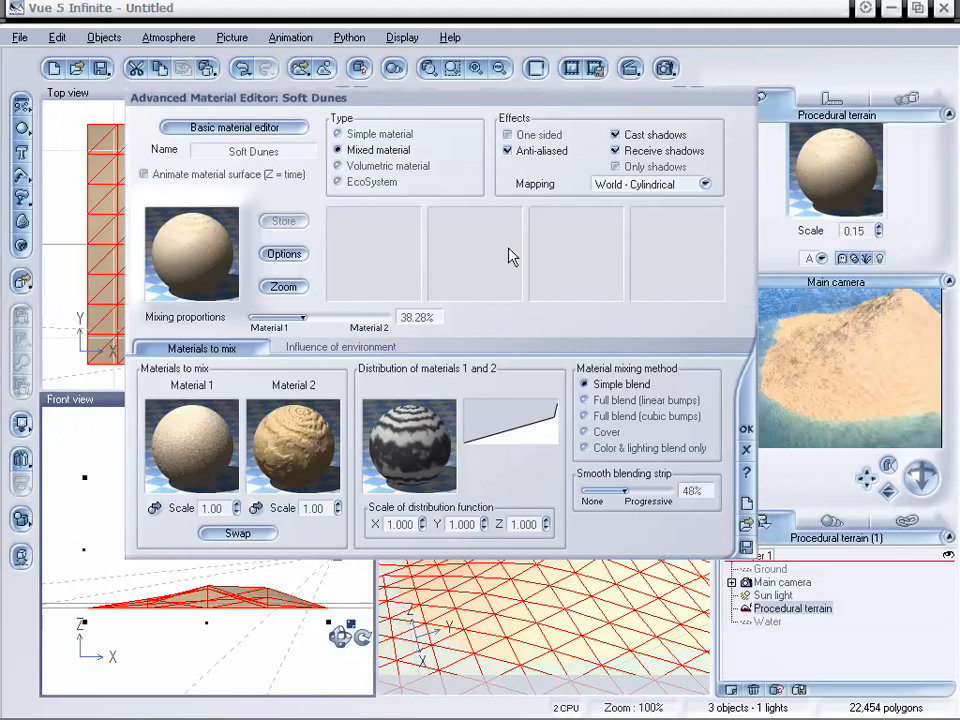
drag(532, 104, 557, 104)
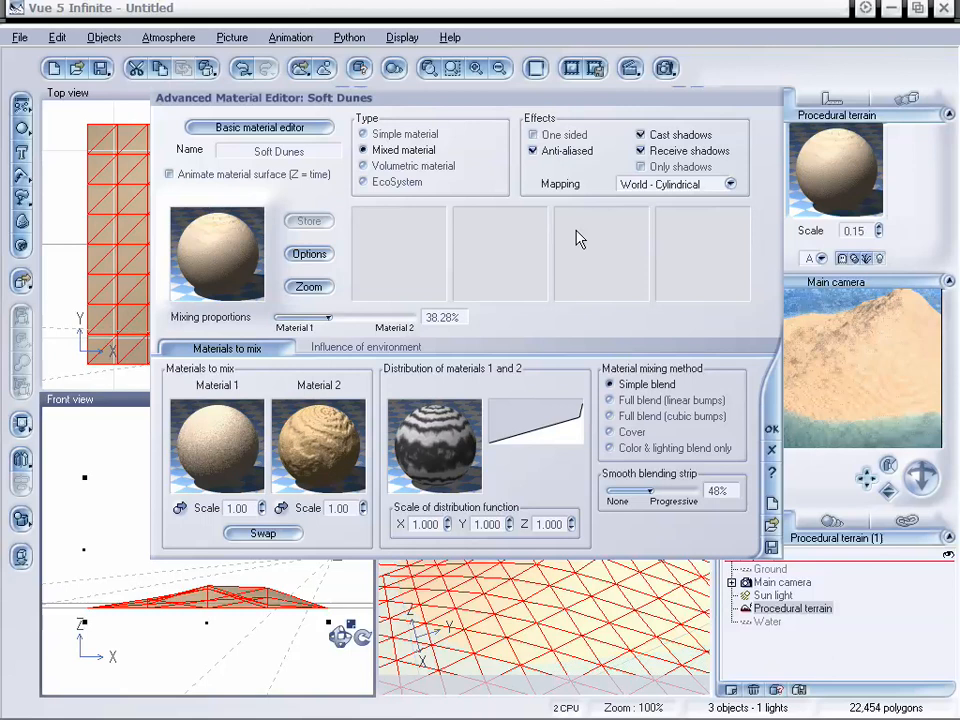
drag(522, 105, 518, 112)
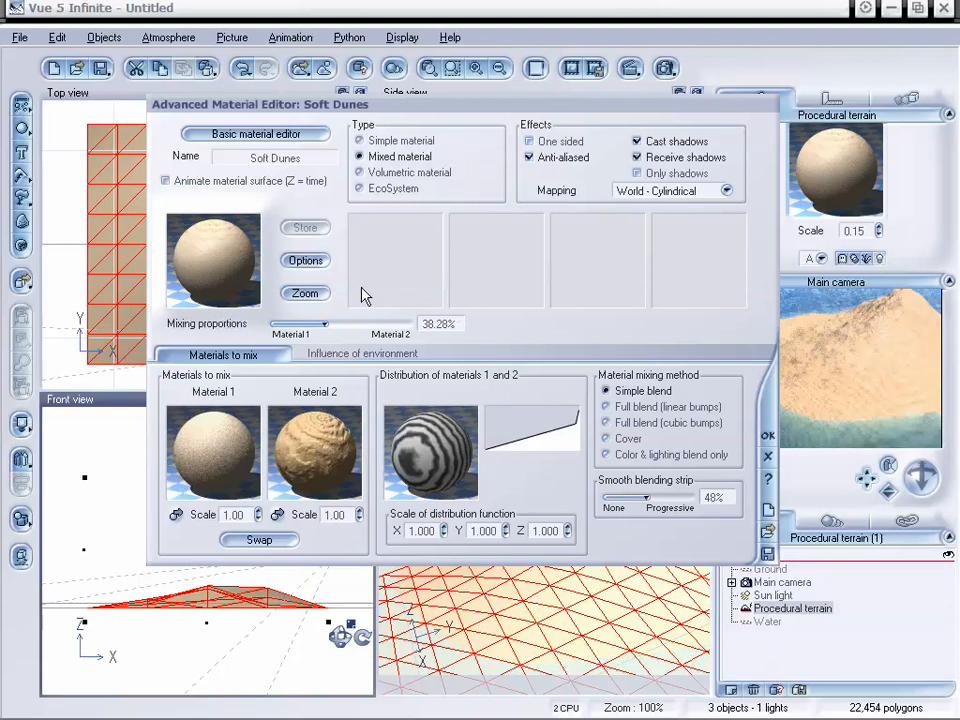
click(210, 252)
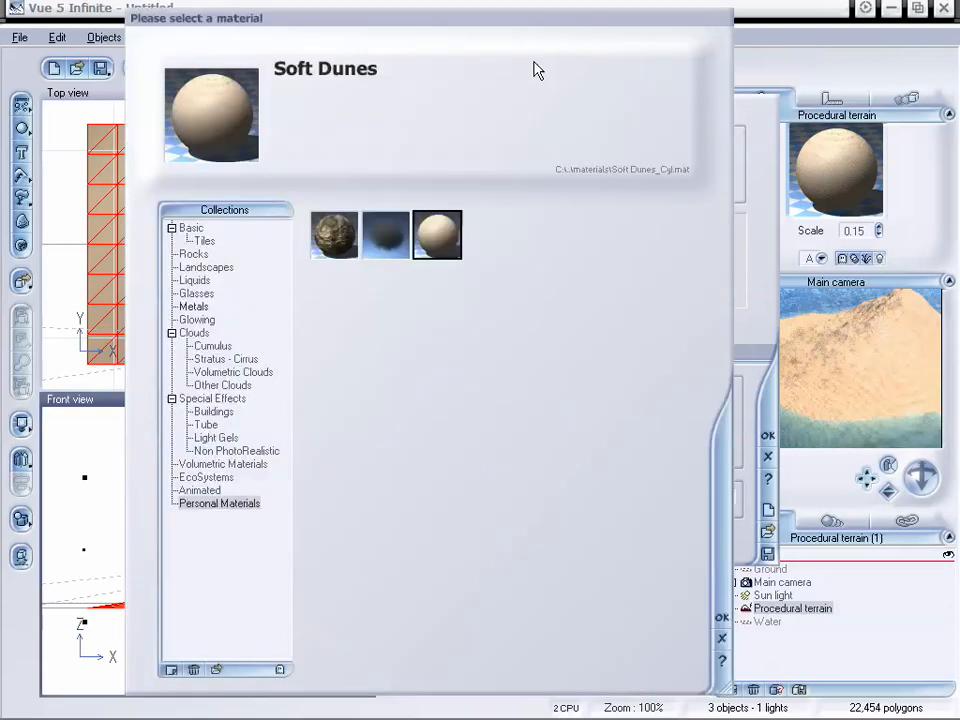
click(224, 267)
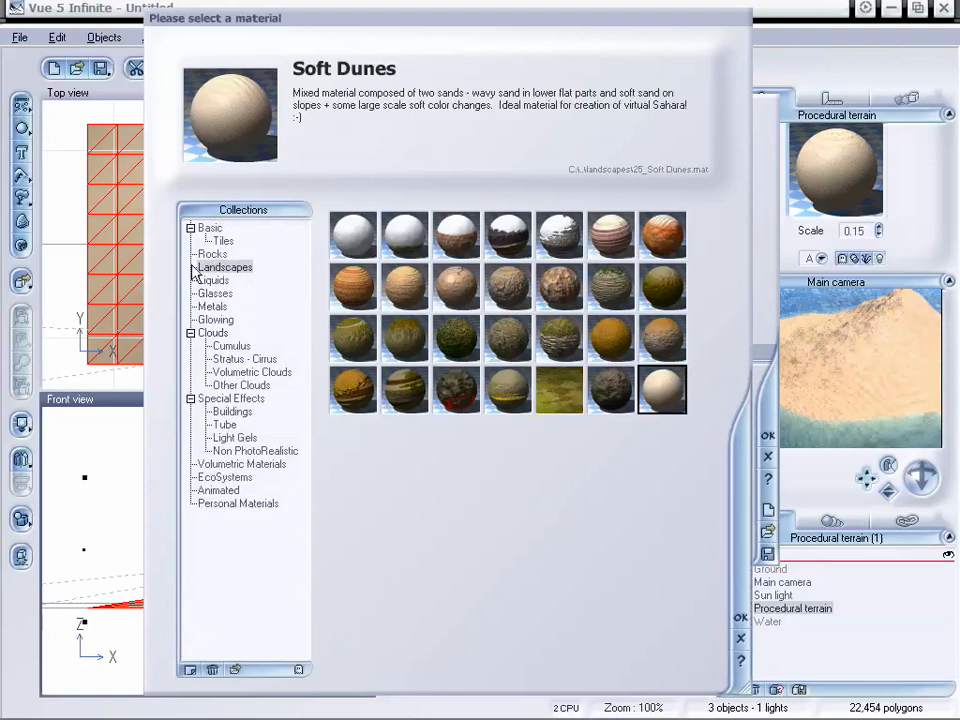
click(560, 340)
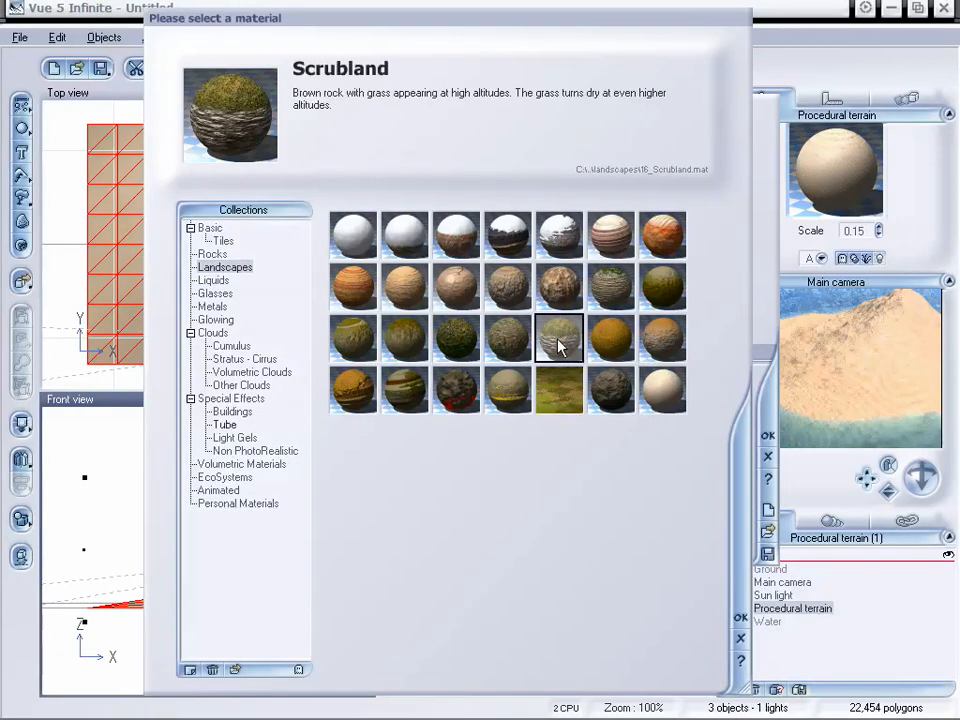
click(740, 622)
drag(471, 107, 470, 115)
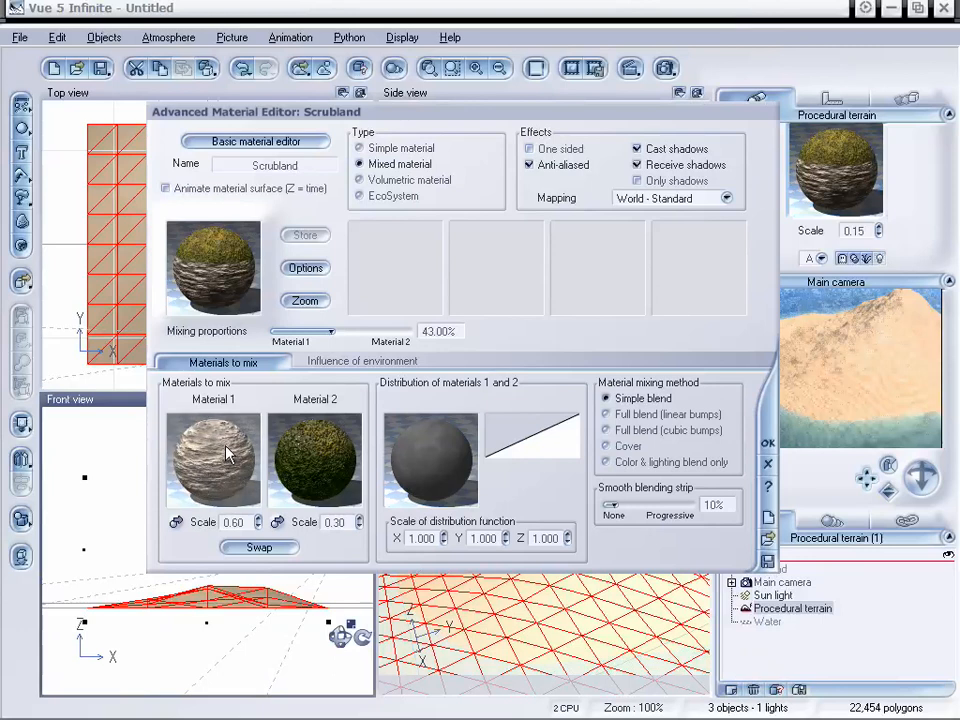
Replace Scrubland's Material 1 with Soft Dunes_Cyl from the Personal Materials collection and apply the mixed material to the terrain.
double_click(228, 453)
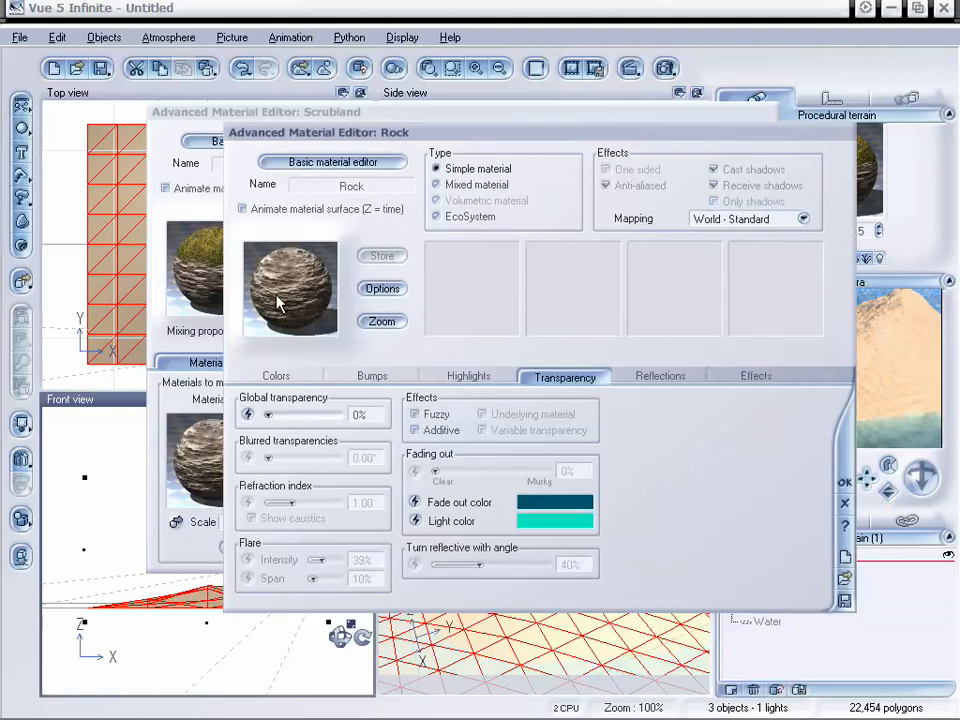
click(280, 305)
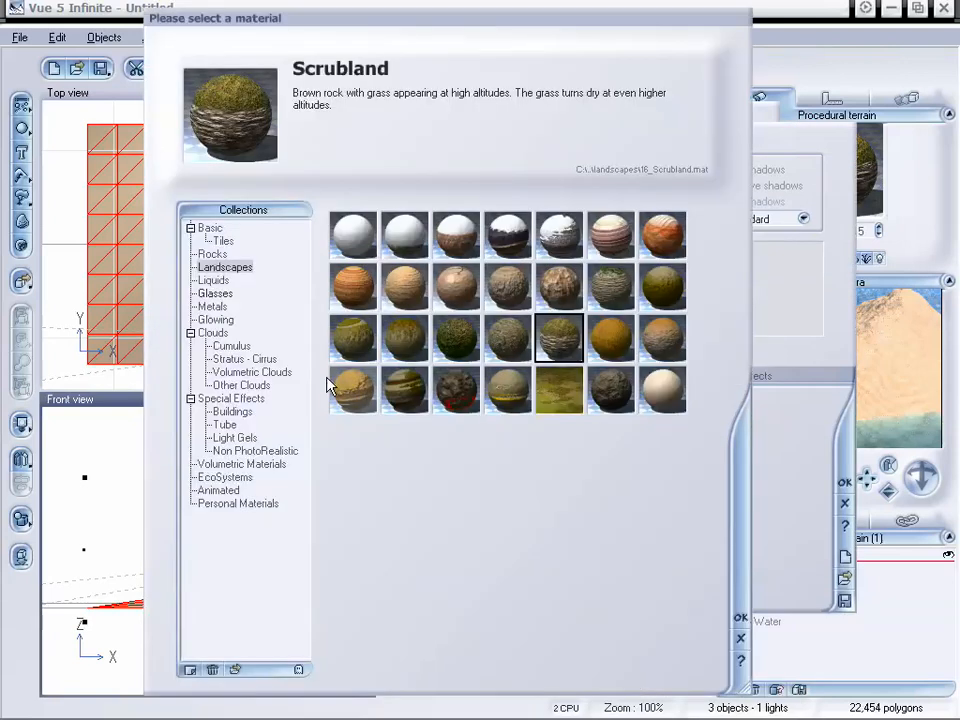
drag(413, 24, 471, 22)
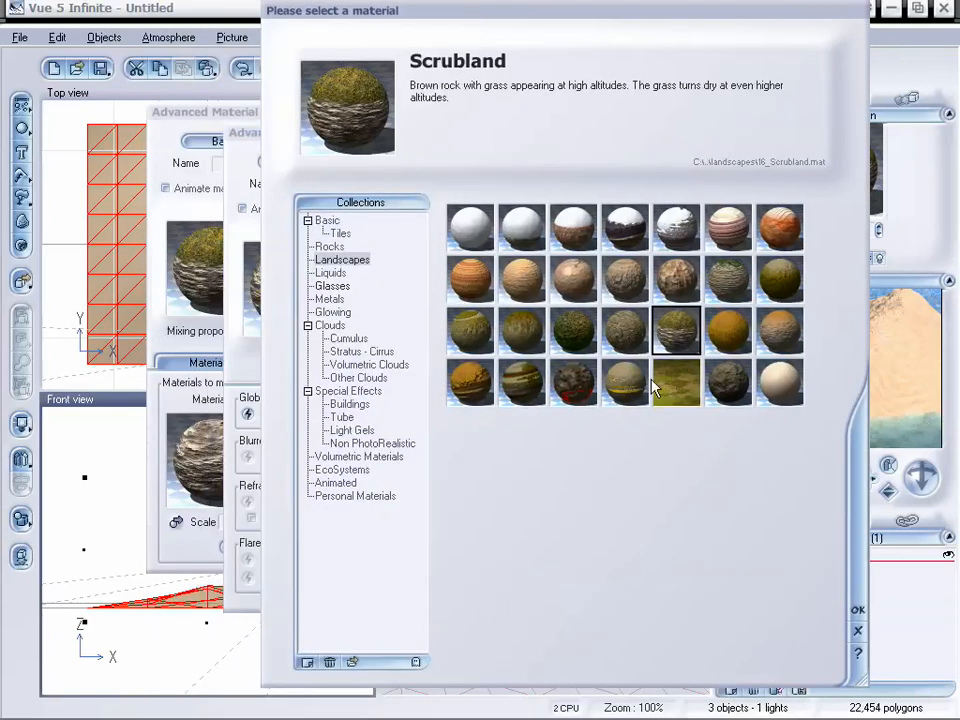
click(369, 497)
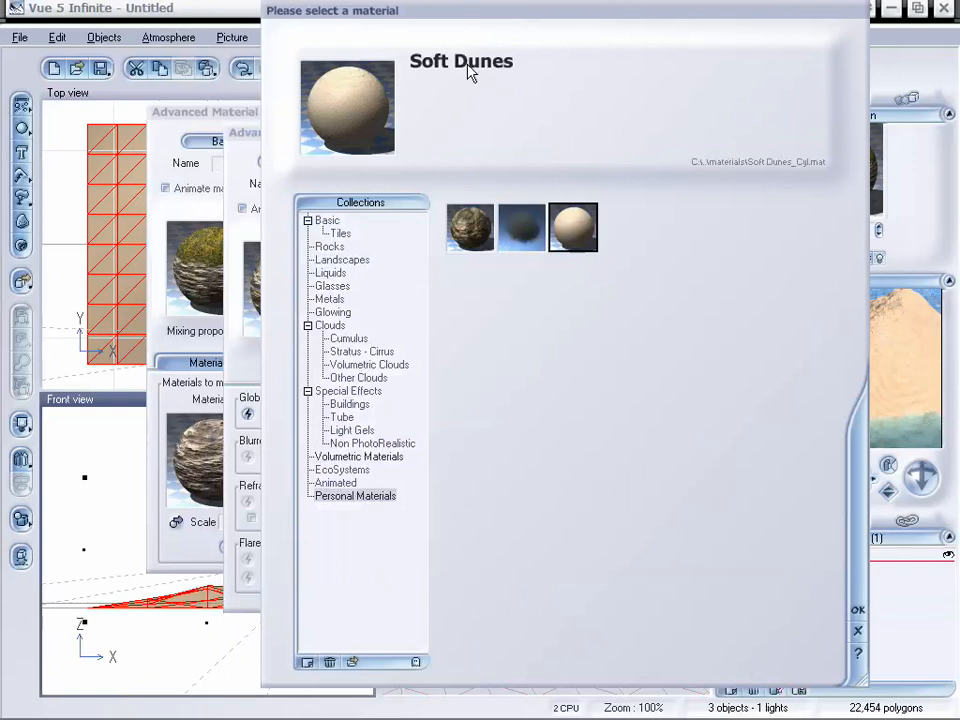
click(857, 610)
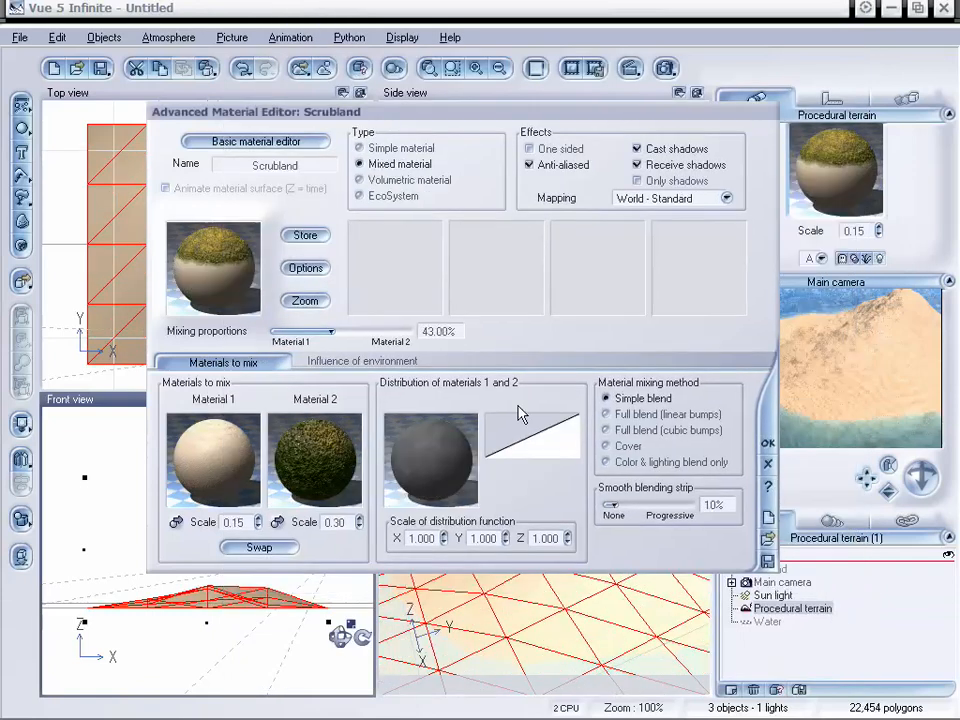
key(Return)
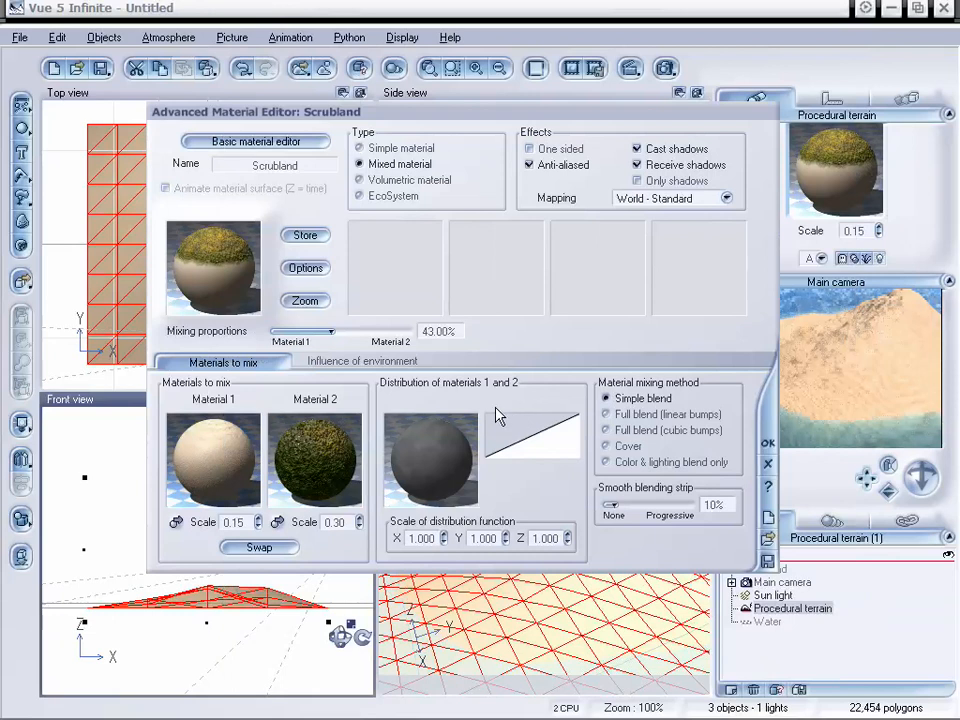
click(767, 445)
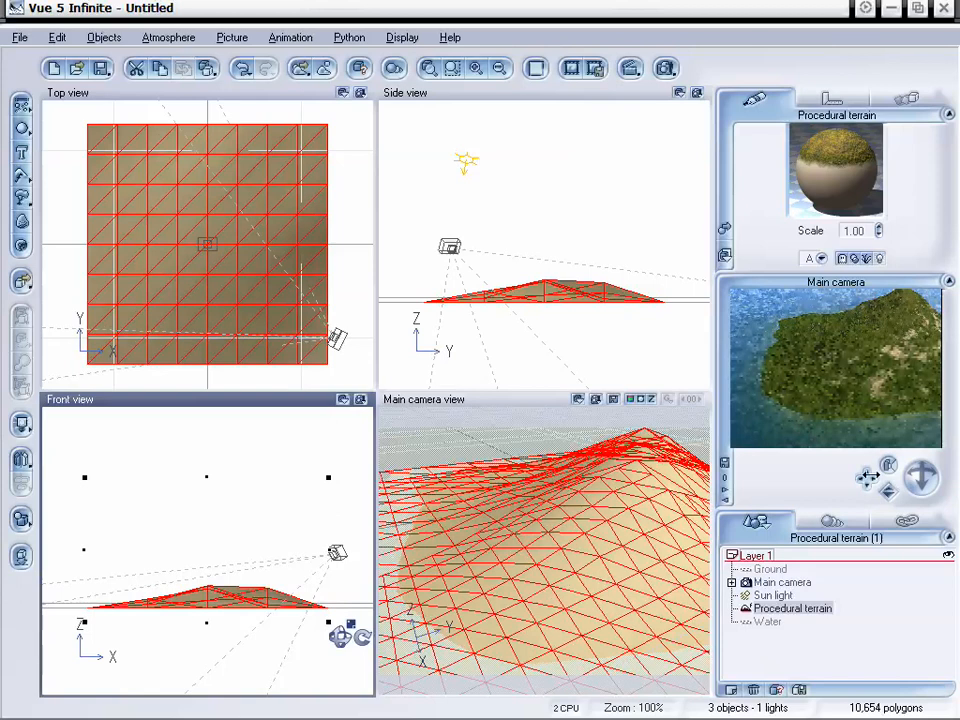
Shift the main camera sideways to frame the island's peak and set Scrubland's mixing proportions to 50%.
drag(868, 478, 868, 478)
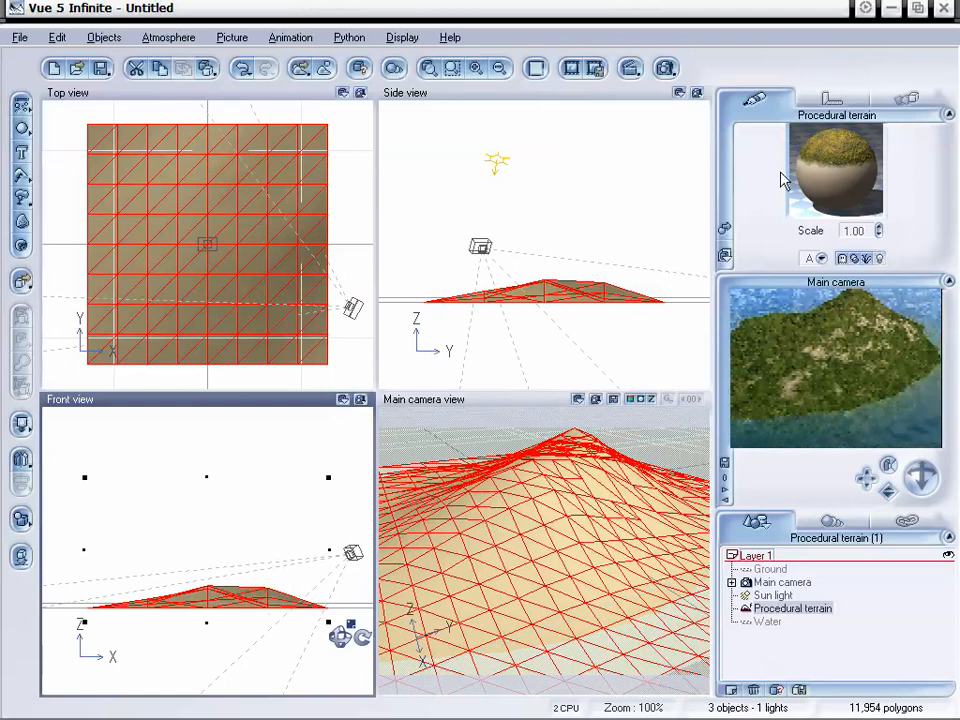
double_click(818, 178)
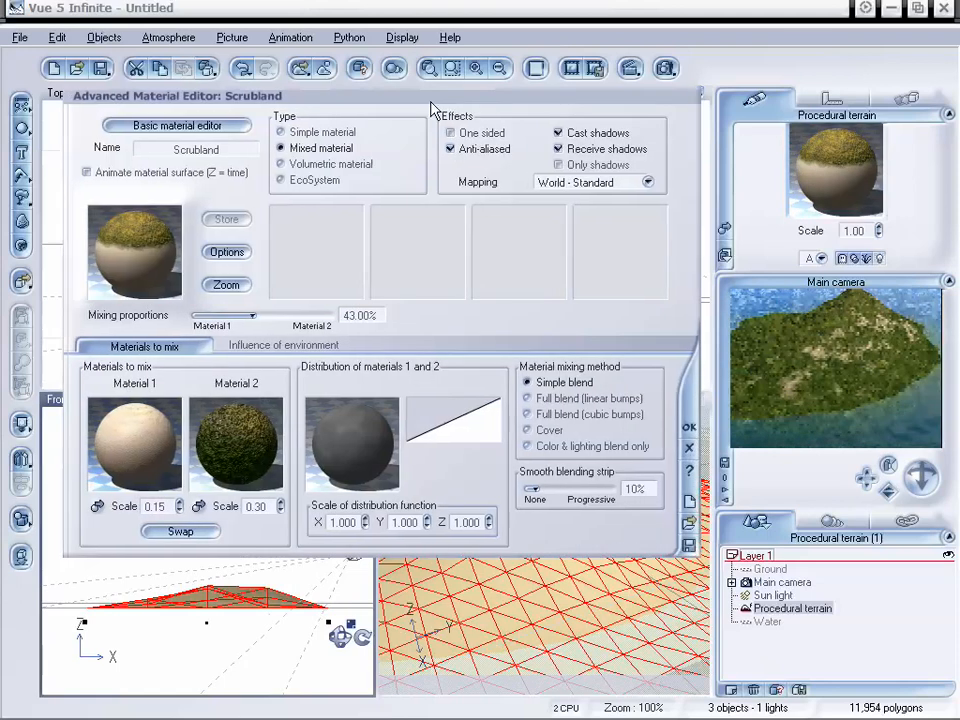
drag(432, 98, 510, 103)
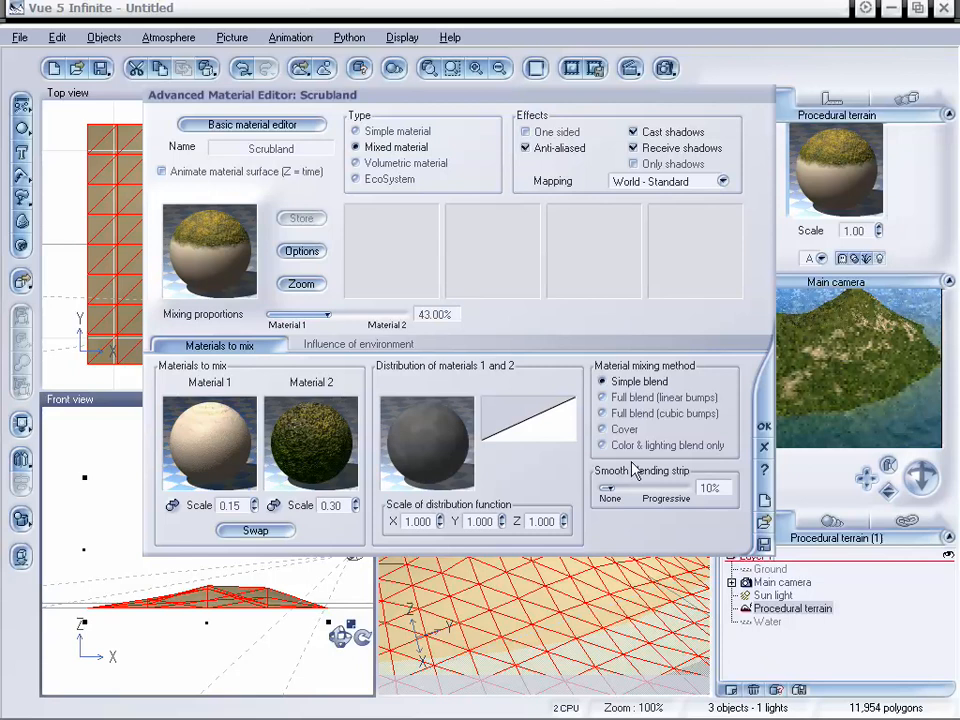
click(386, 345)
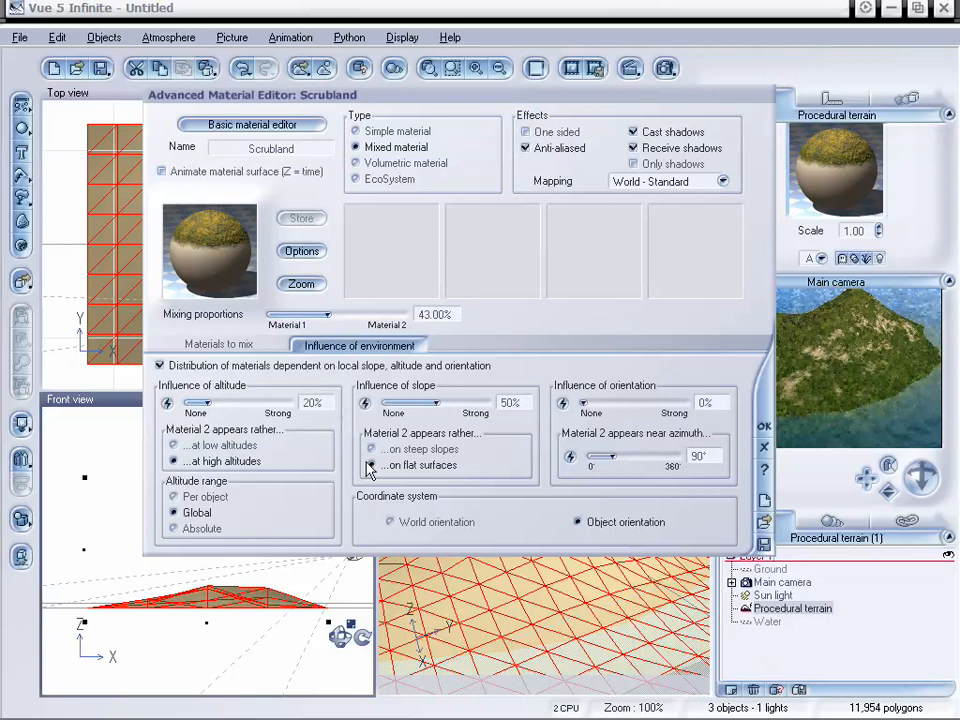
click(240, 345)
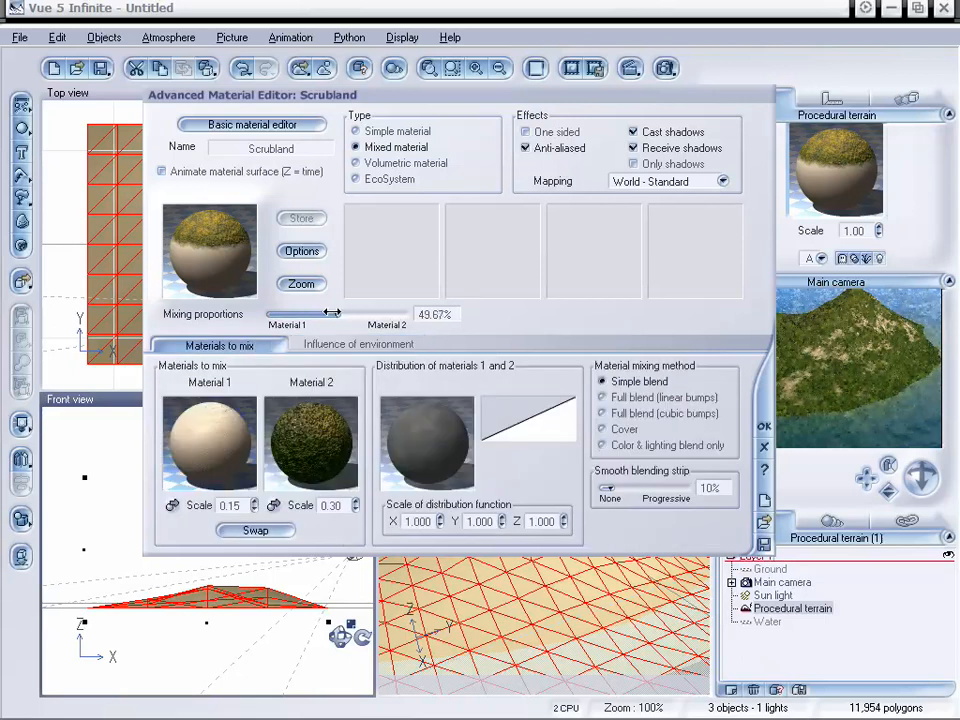
double_click(432, 314)
text(50)
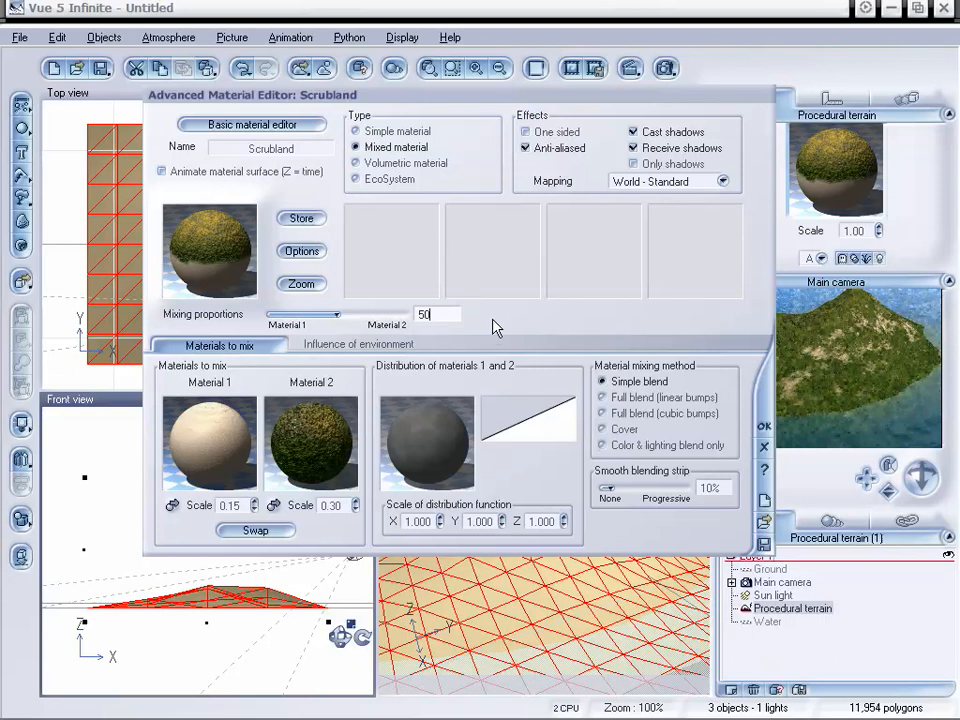
Delete the combiner and the node above it from the distribution function of Scrubland's two materials, and apply the changes.
double_click(439, 430)
right_click(433, 447)
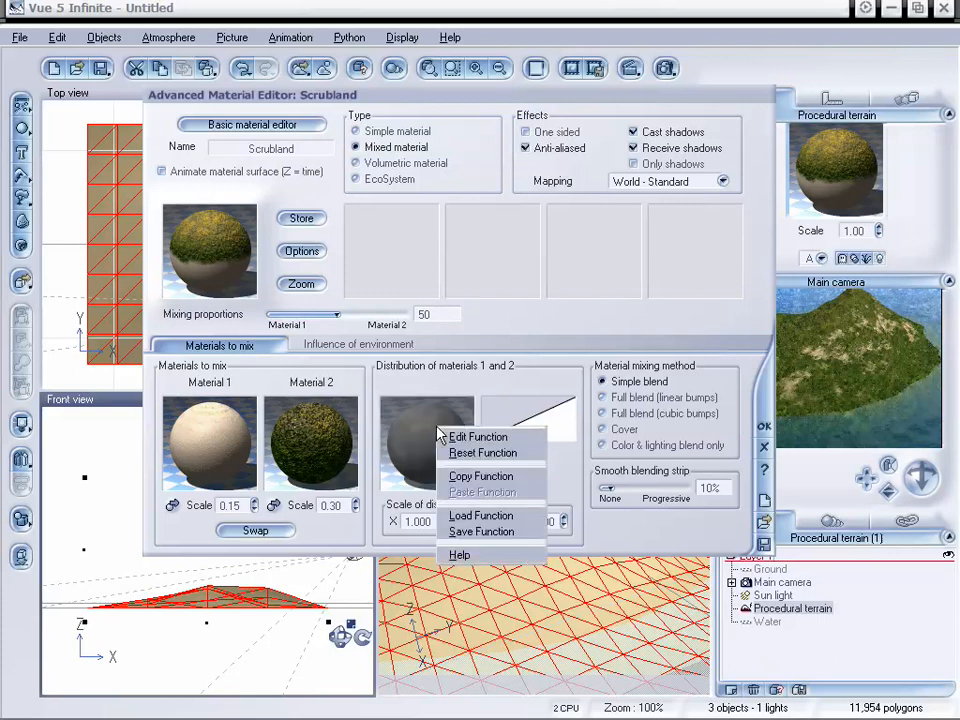
click(487, 438)
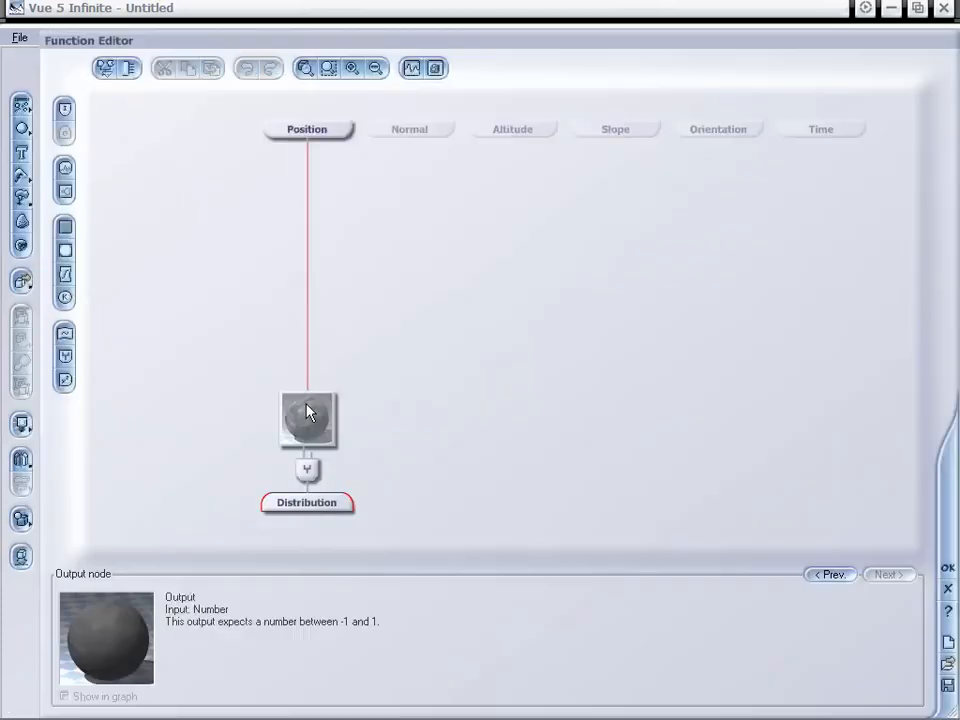
click(307, 469)
key(Delete)
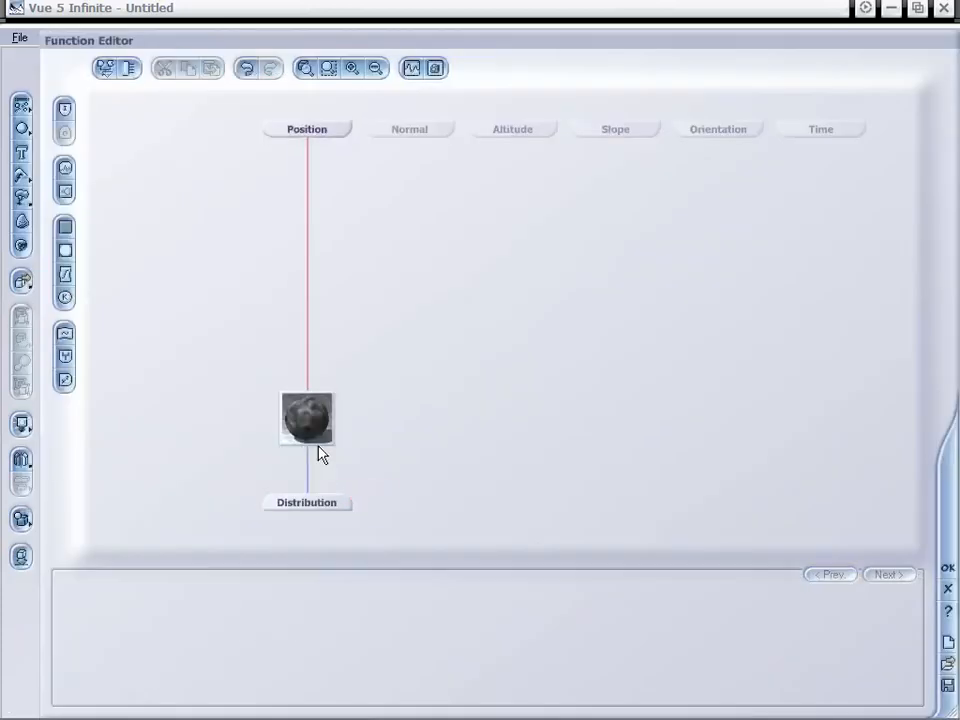
click(329, 433)
key(Delete)
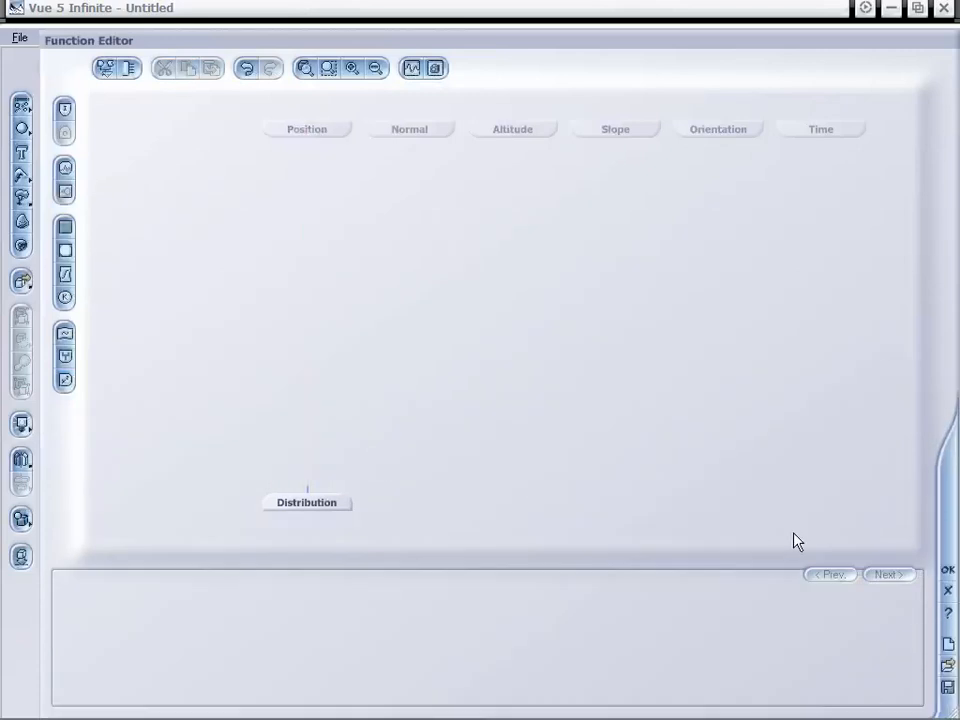
drag(502, 45, 490, 15)
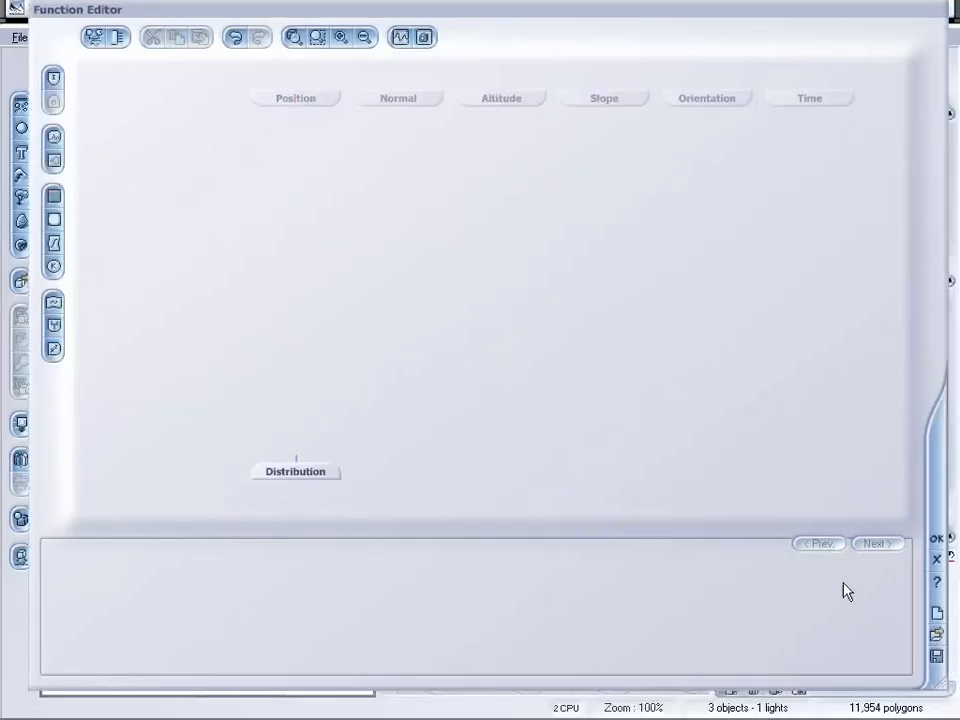
click(940, 538)
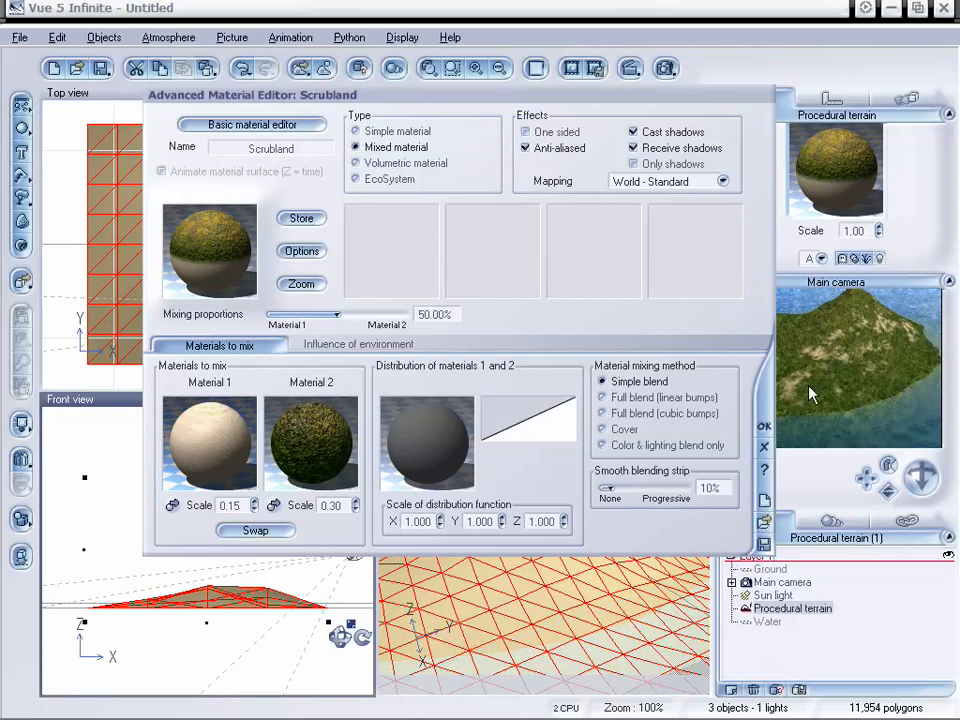
click(766, 426)
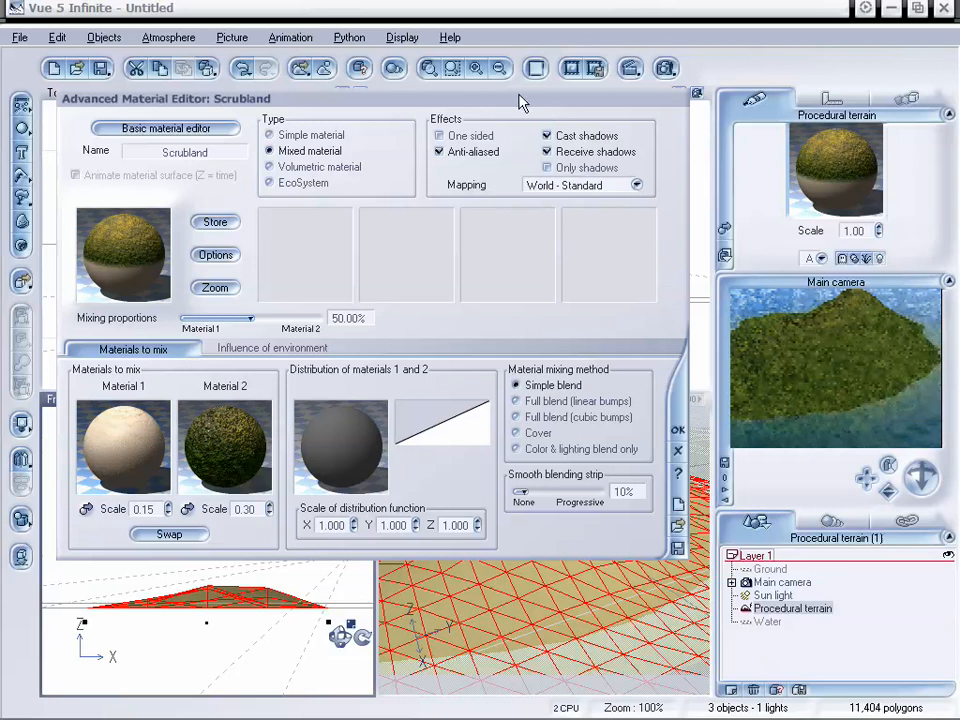
Set Scrubland's influence of altitude to 50% and its influence of slope to 71%.
drag(457, 103, 492, 97)
click(310, 343)
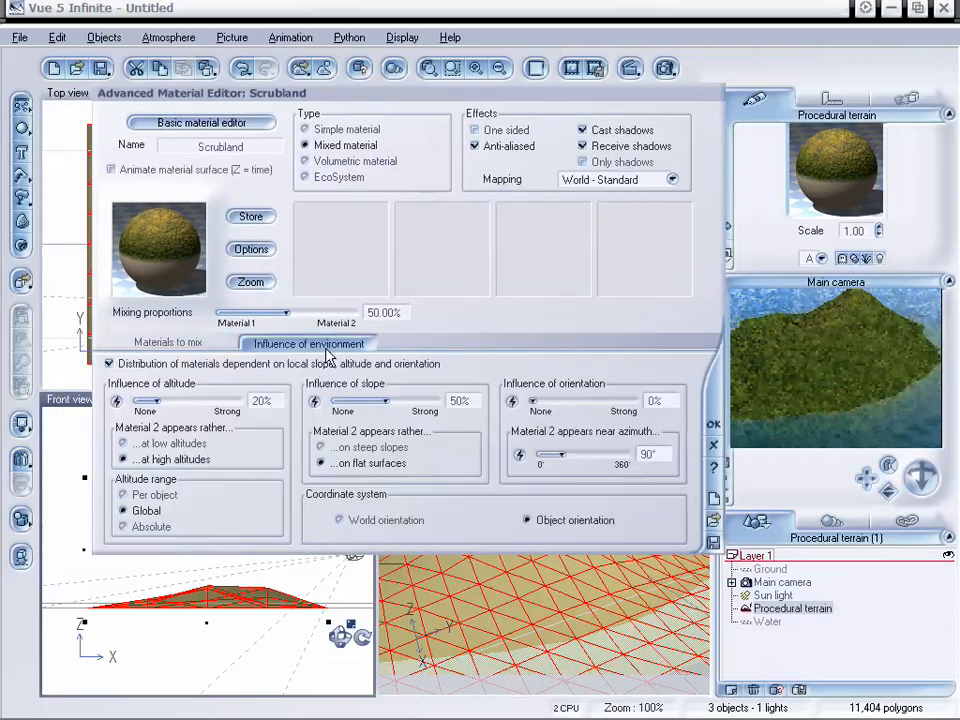
drag(157, 401, 190, 402)
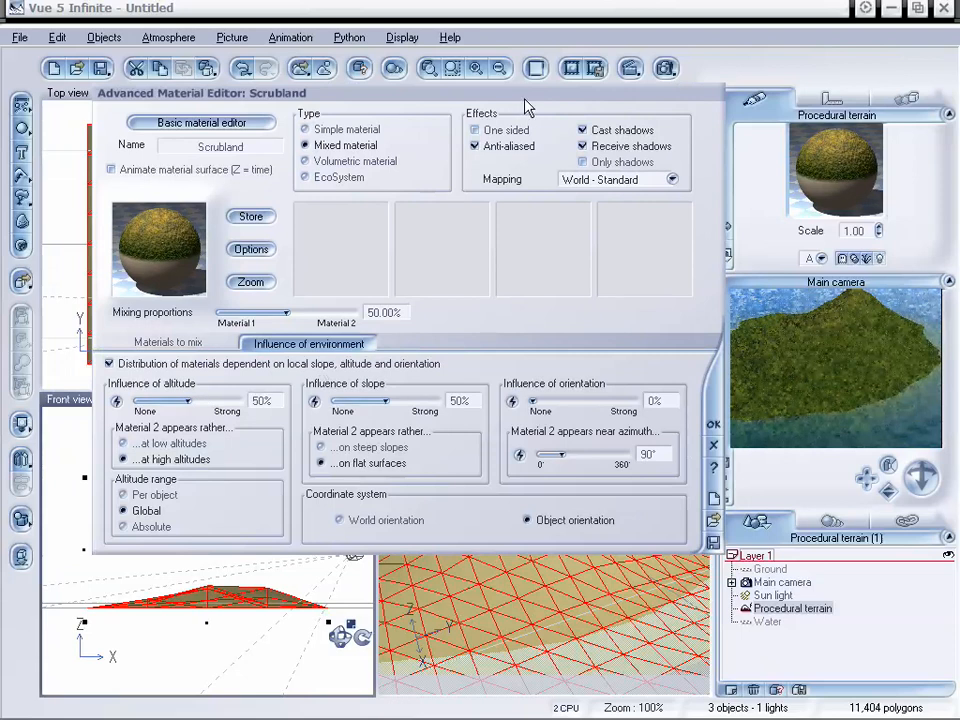
drag(524, 99, 493, 110)
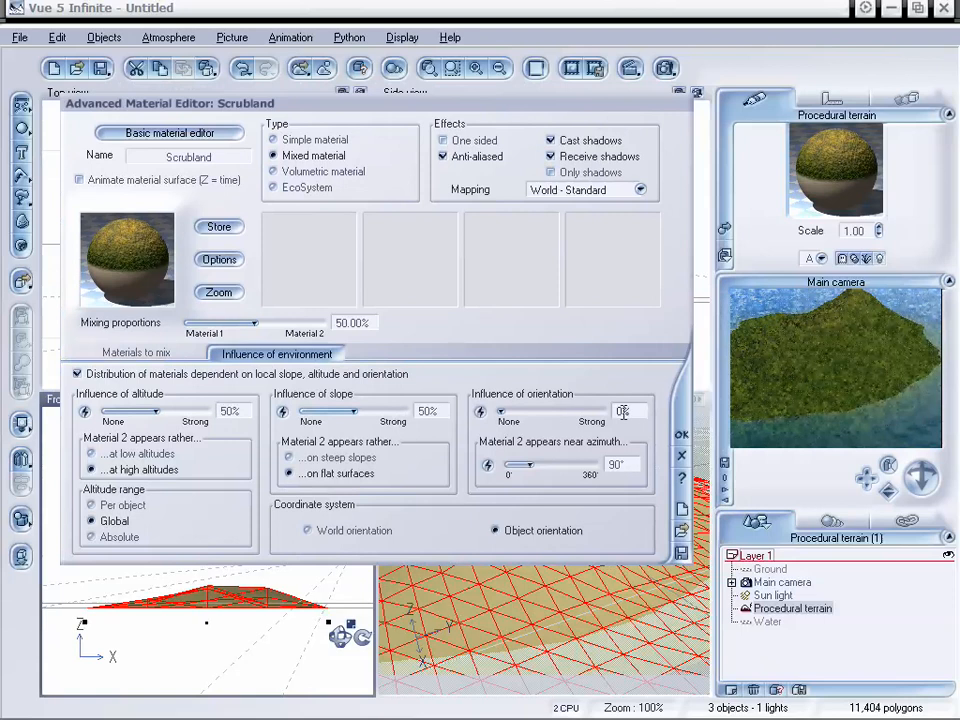
click(816, 340)
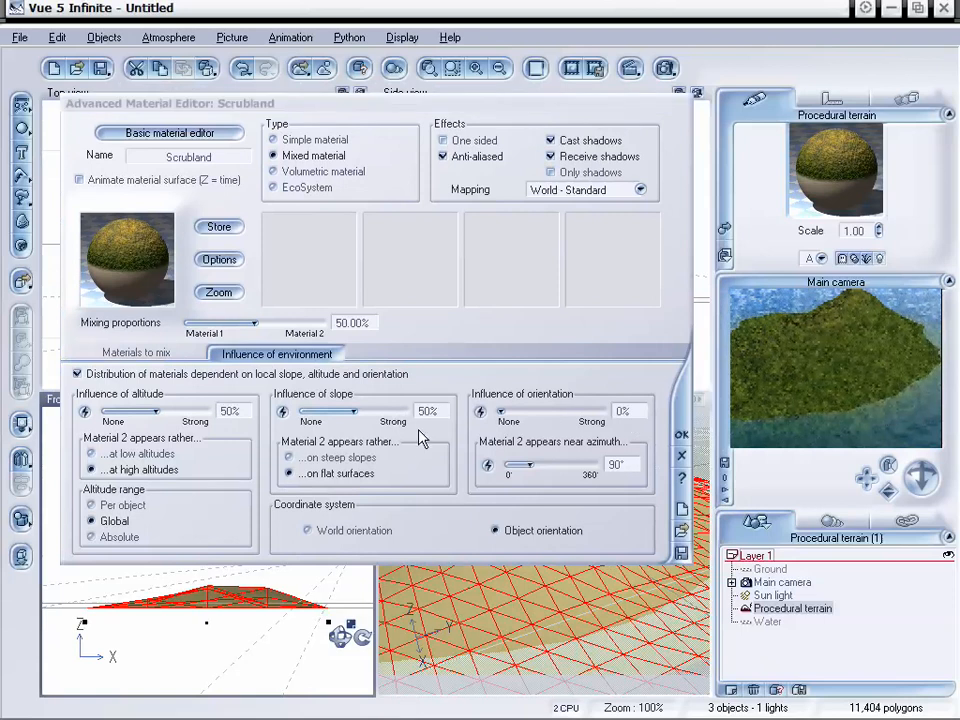
drag(355, 410, 395, 410)
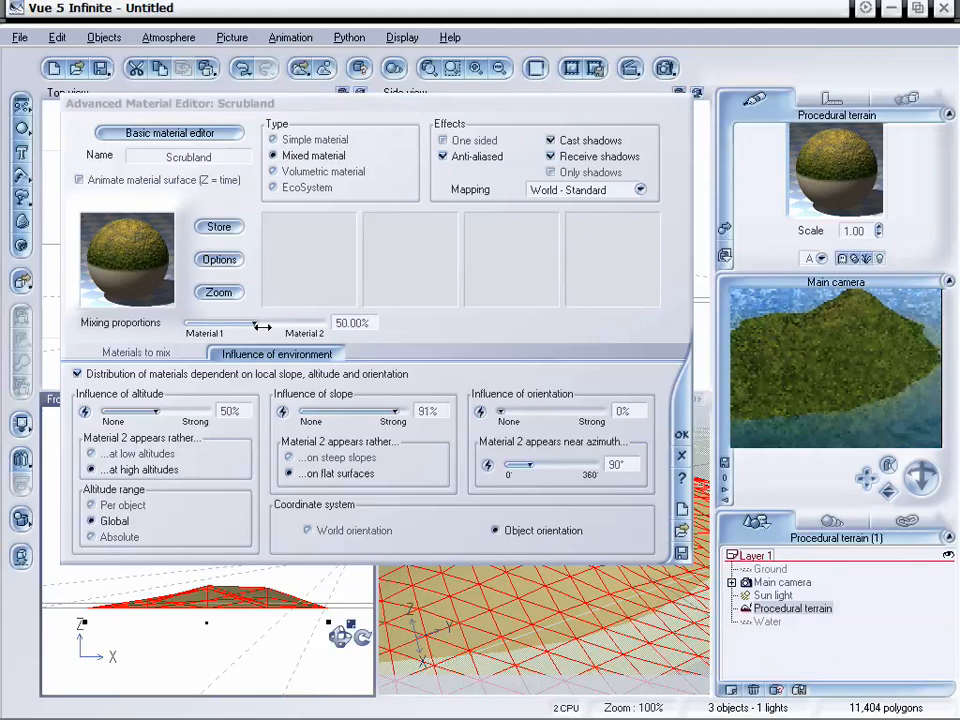
drag(395, 410, 374, 410)
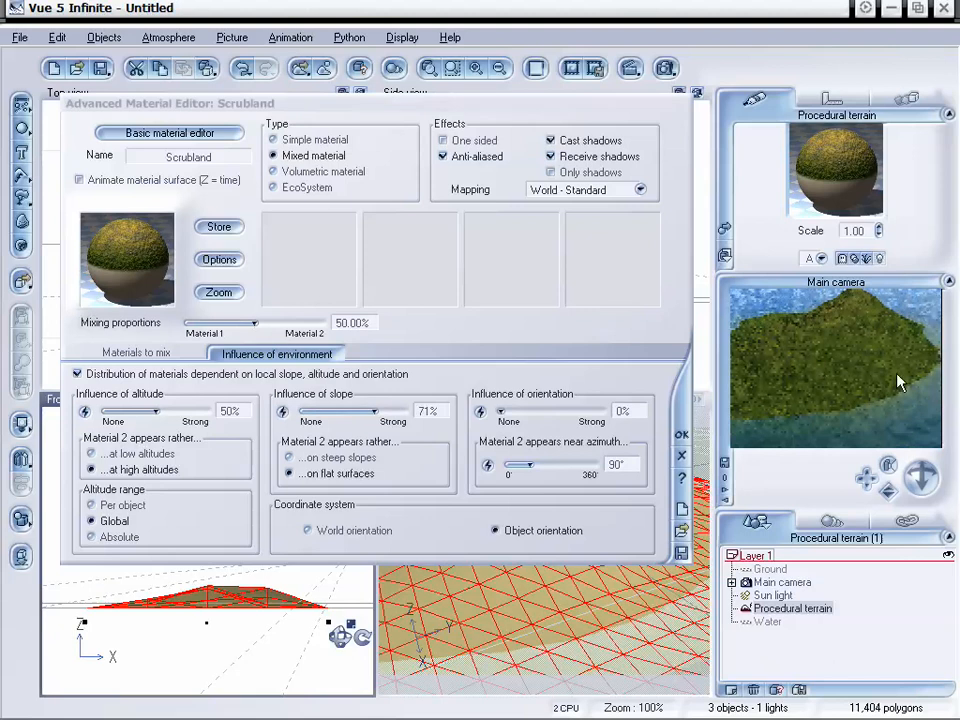
Check which materials are mixed, set Material 2 to appear rather on steep slopes, and refresh the main camera preview.
click(136, 352)
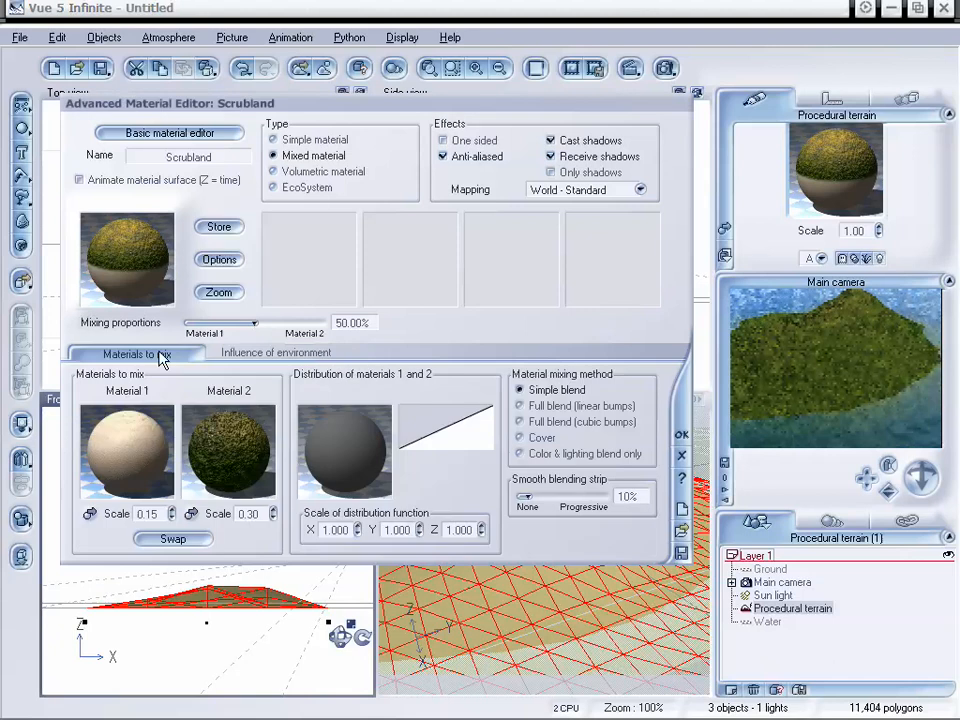
drag(336, 110, 348, 110)
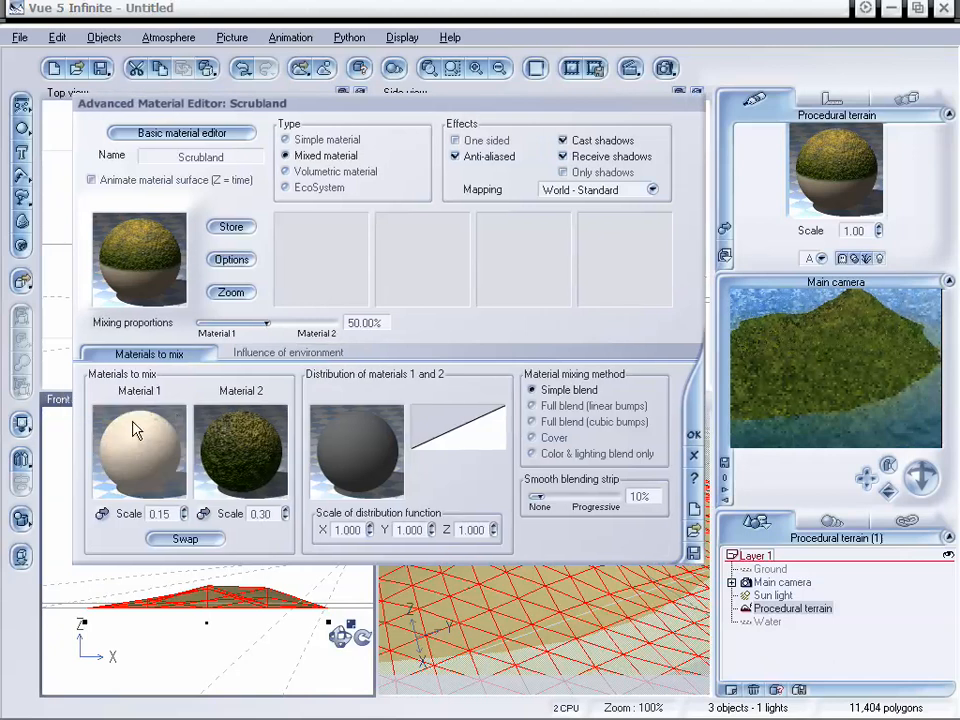
click(335, 354)
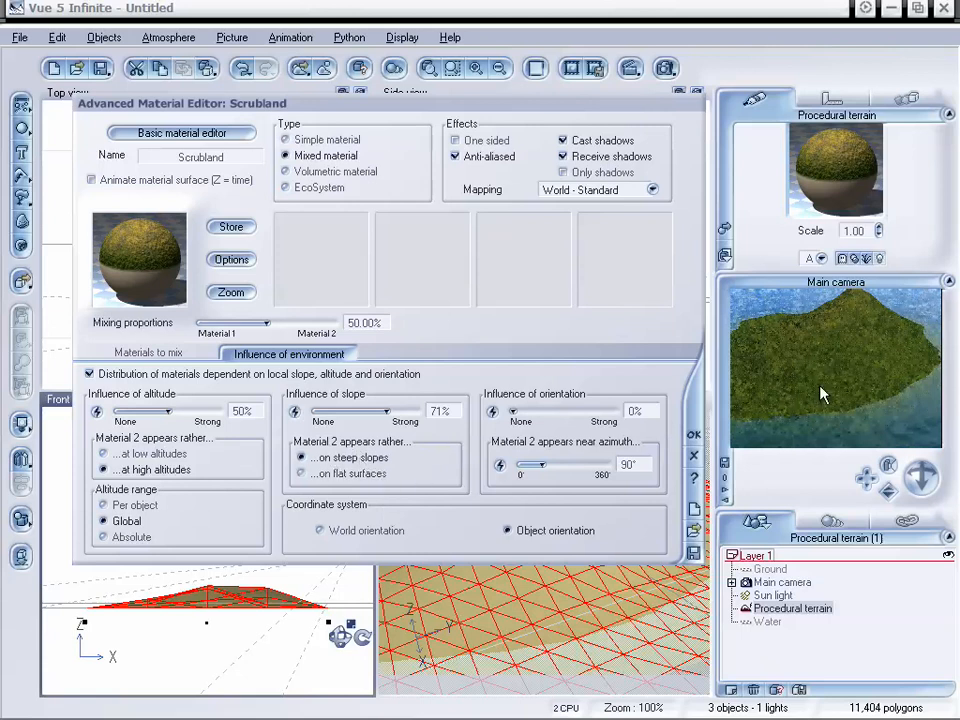
drag(460, 104, 450, 111)
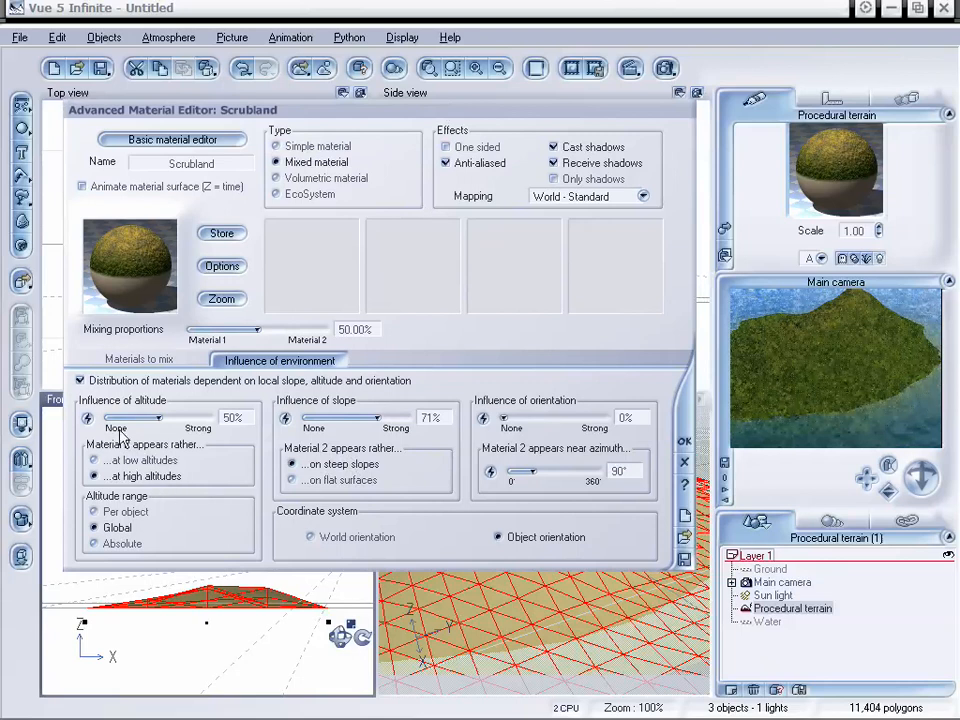
click(827, 316)
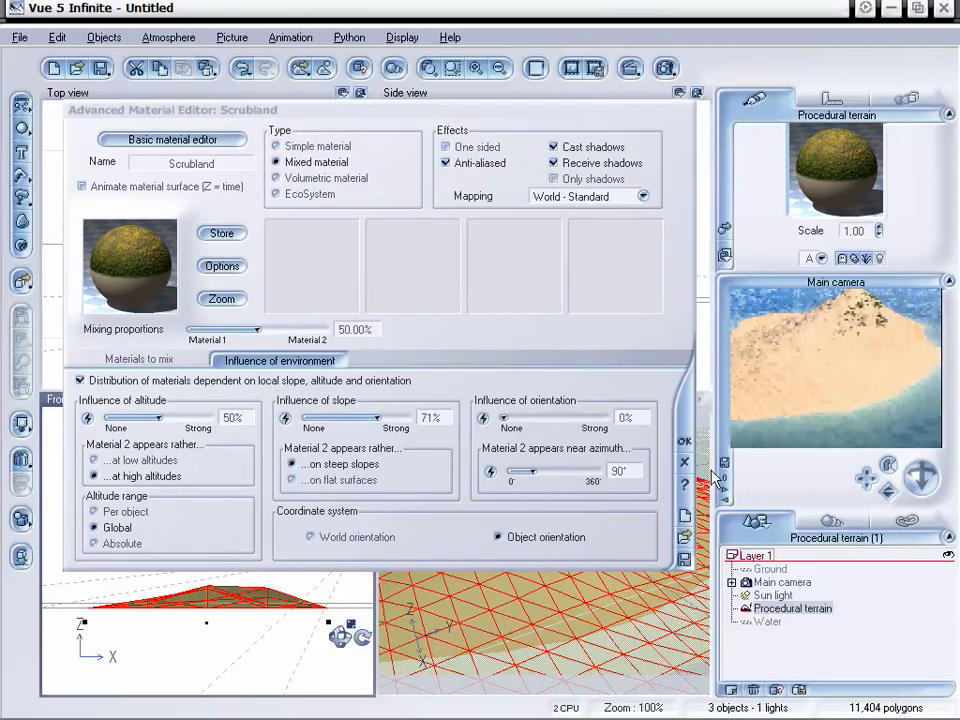
Reduce the influence of slope to 46% and the influence of altitude to 13%, refreshing the camera preview.
drag(377, 418, 352, 418)
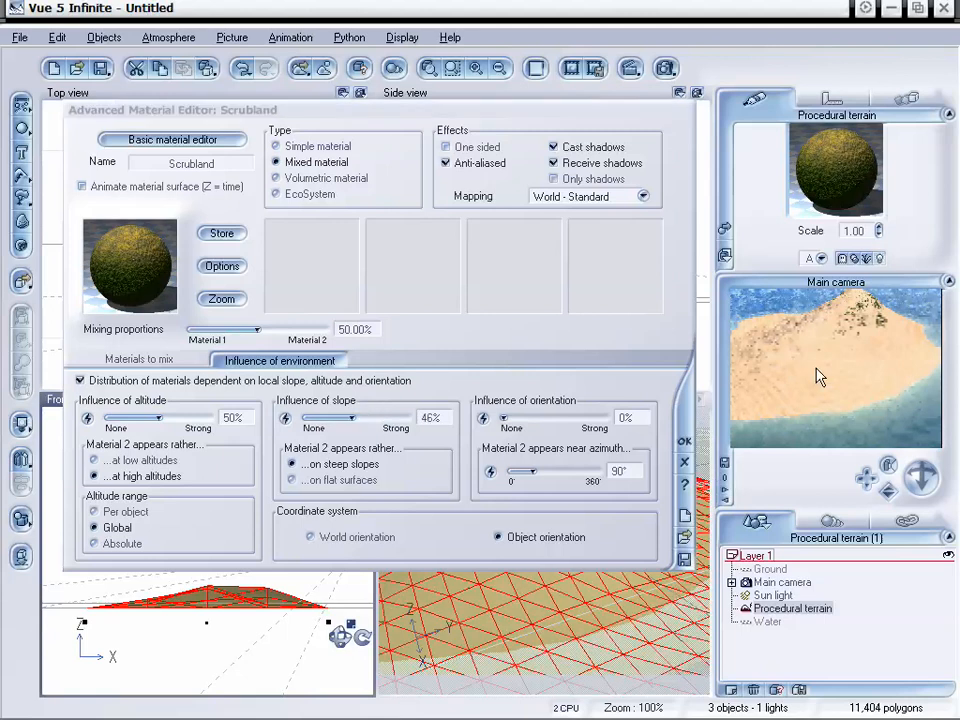
drag(158, 418, 132, 418)
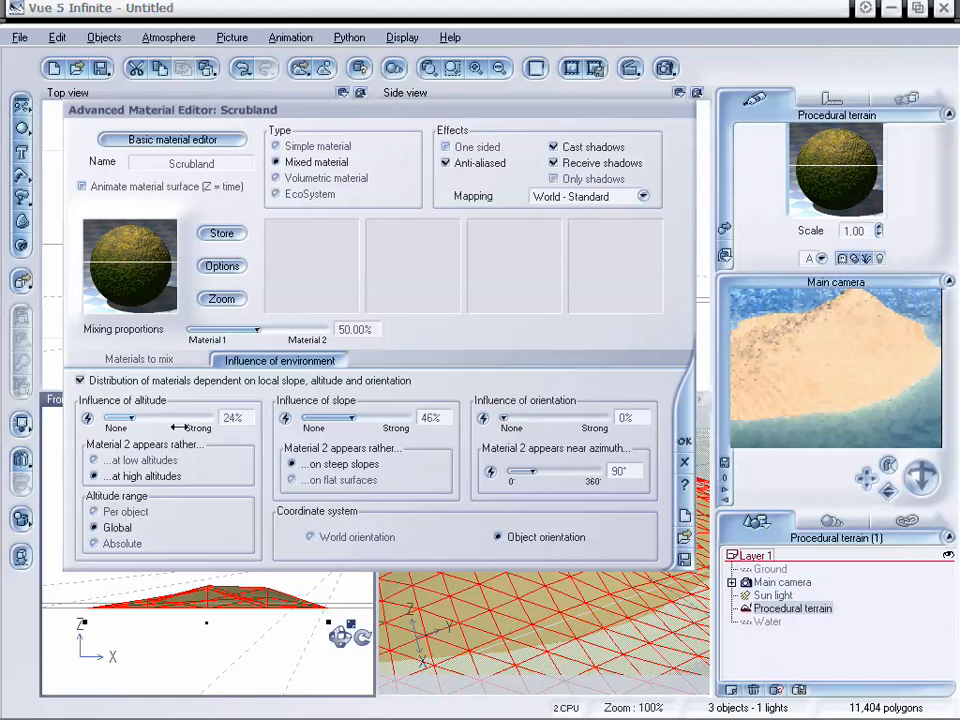
click(765, 375)
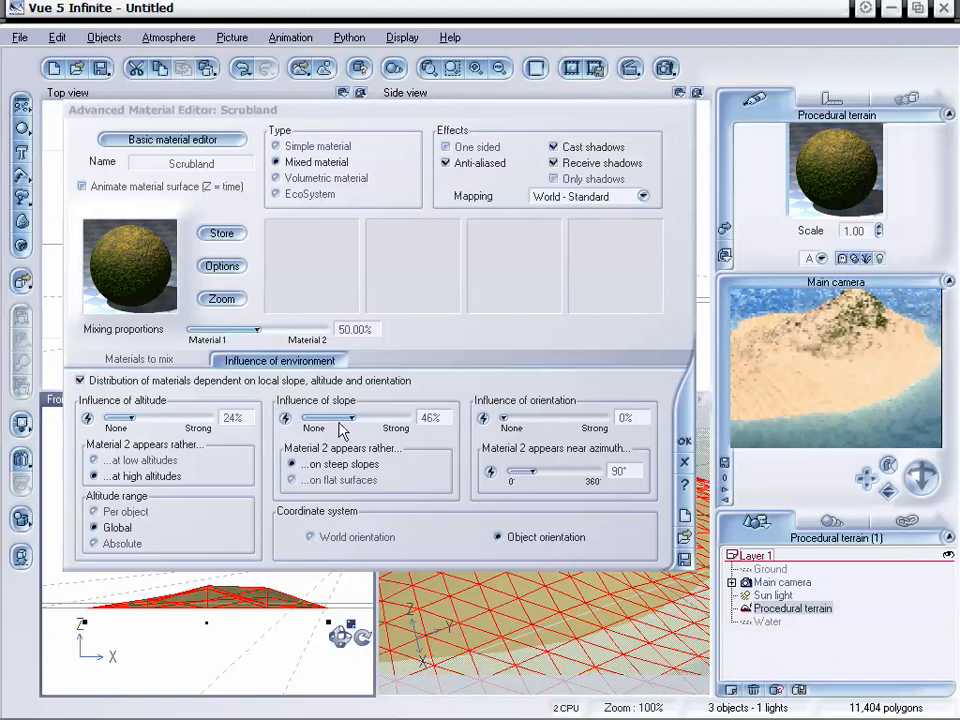
drag(132, 418, 120, 418)
click(857, 367)
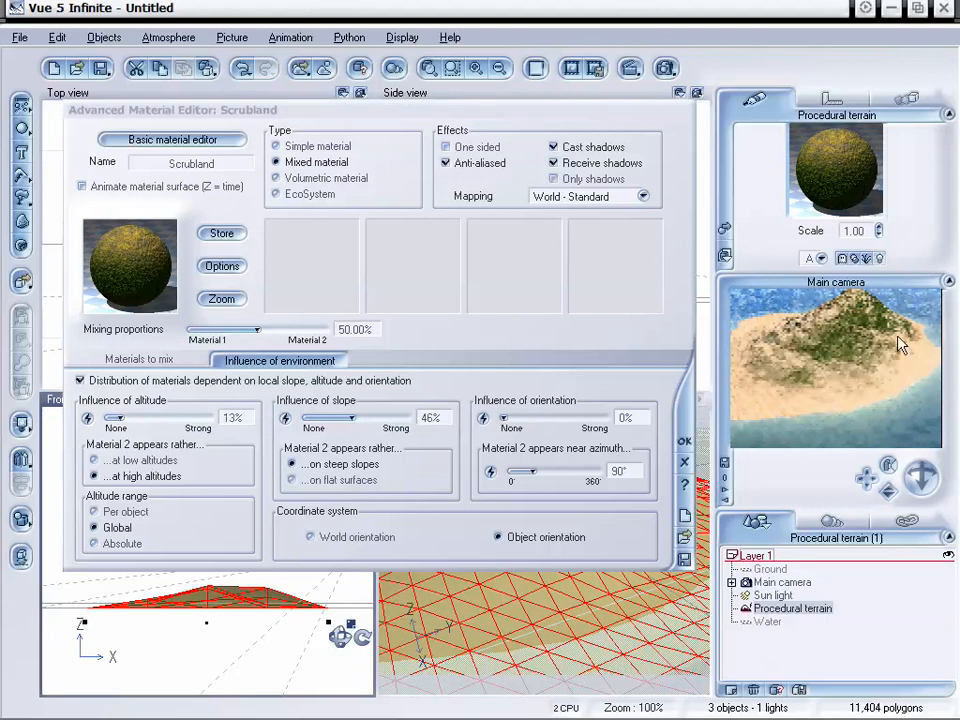
Try a slope influence of 25%, raise it to 71%, and apply the Scrubland material changes.
drag(348, 417, 328, 417)
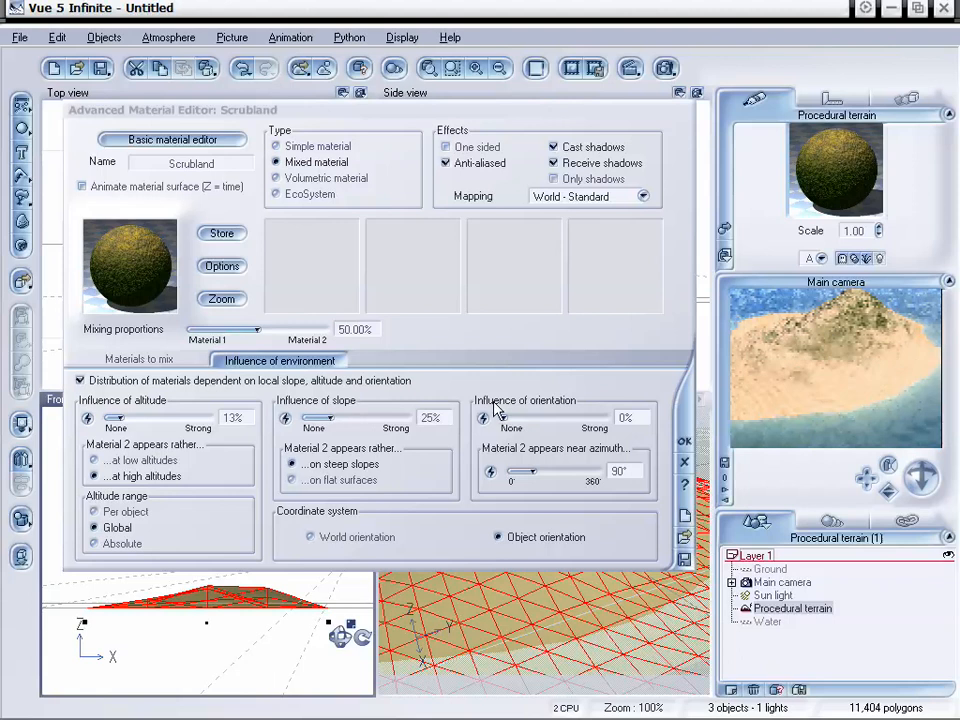
drag(329, 417, 376, 417)
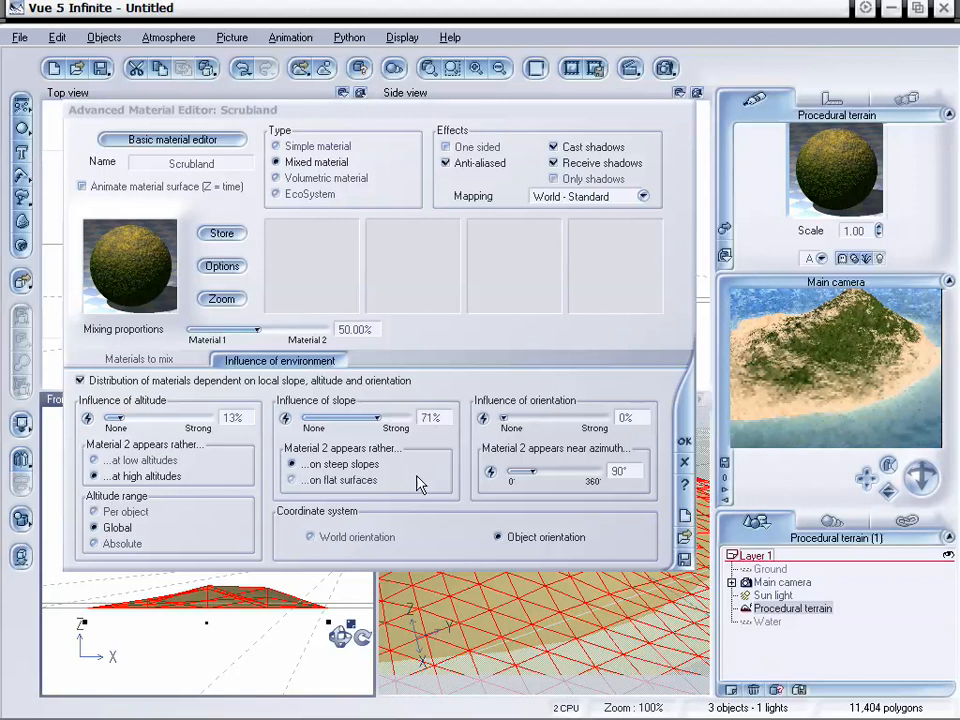
click(389, 374)
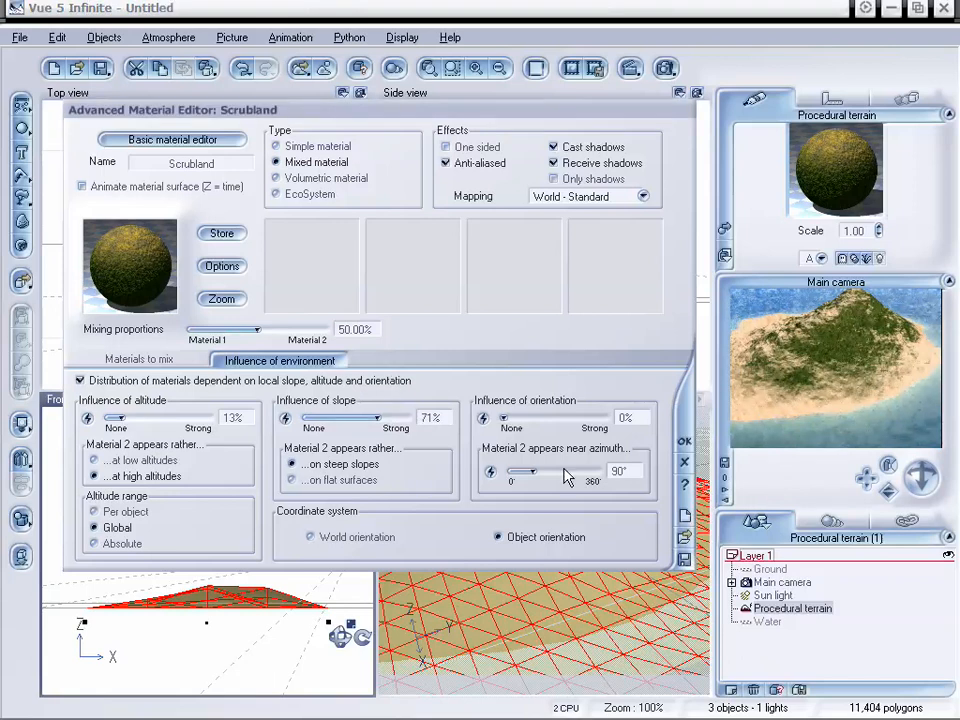
click(684, 441)
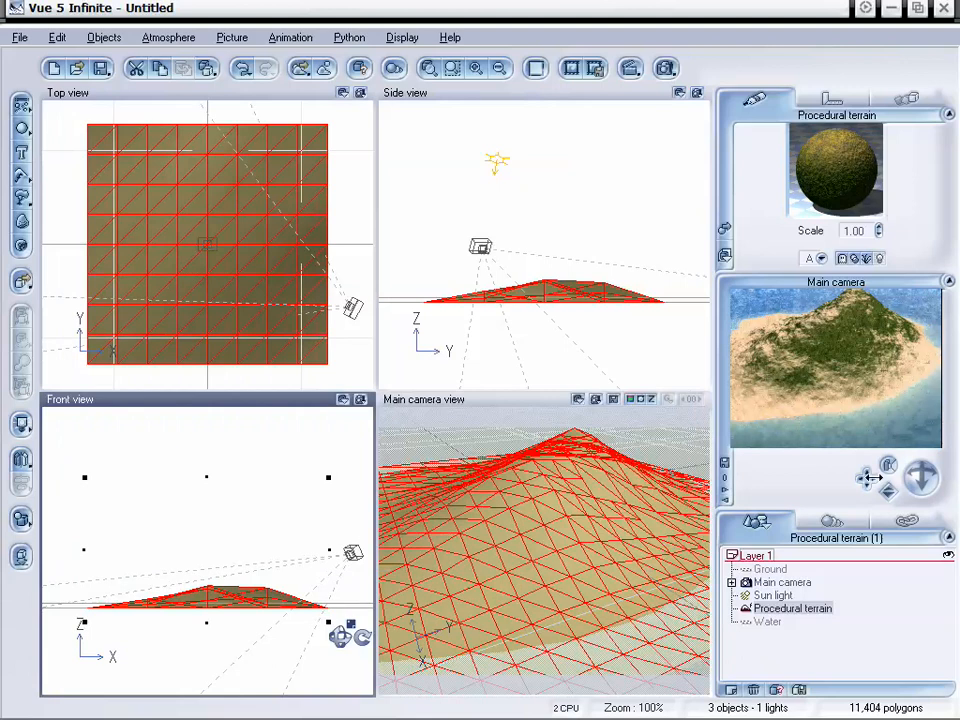
Move the main camera closer to the island to frame the shoreline and the shallow water.
drag(867, 478, 889, 493)
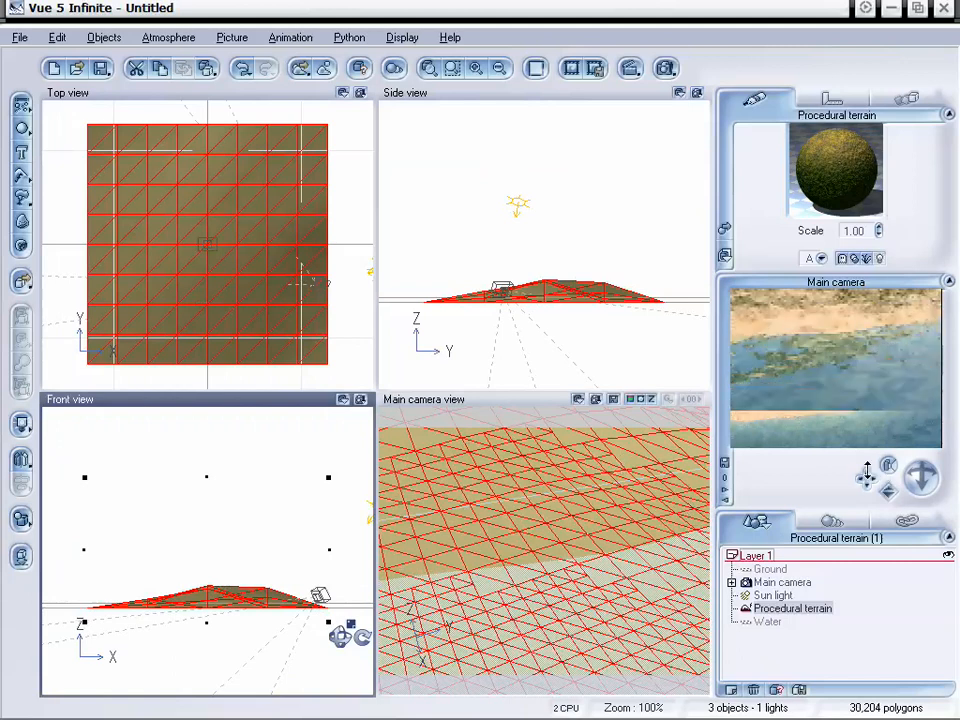
click(866, 477)
mouse_move(866, 478)
mouse_down()
mouse_move(888, 497)
mouse_move(866, 474)
mouse_up()
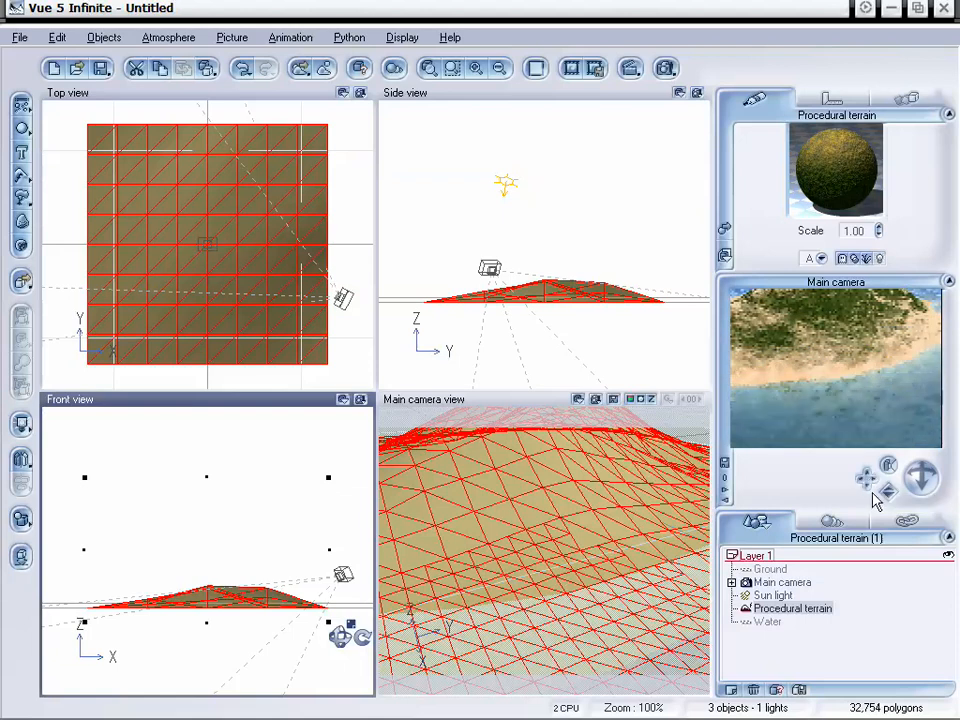
Render the shoreline view at 640x480, examine the blend of sand and vegetation, and close the render.
click(665, 67)
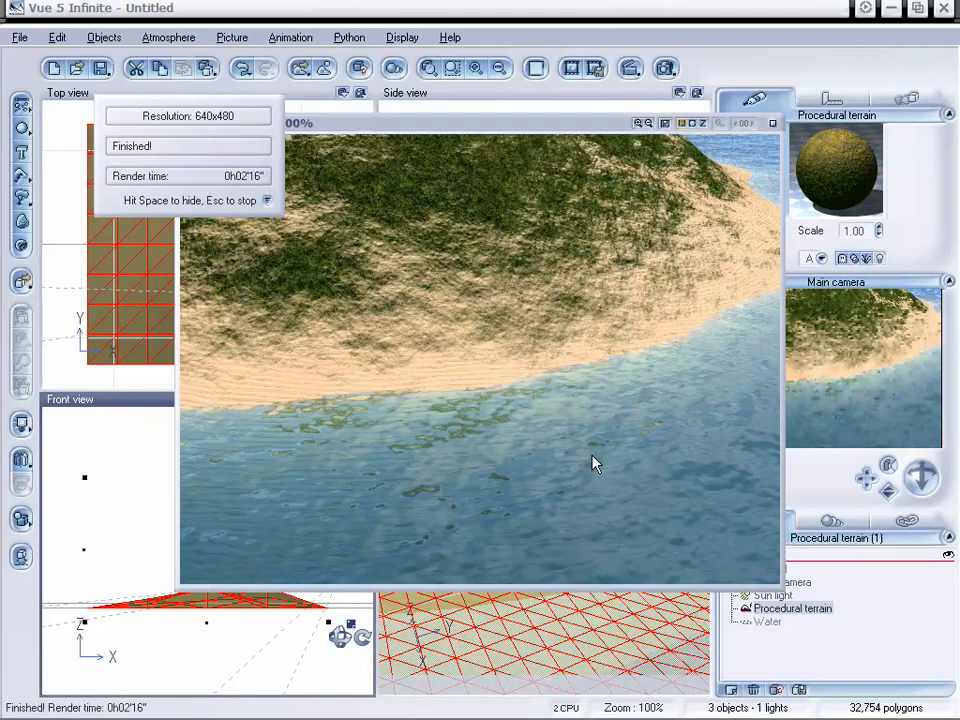
drag(540, 121, 535, 162)
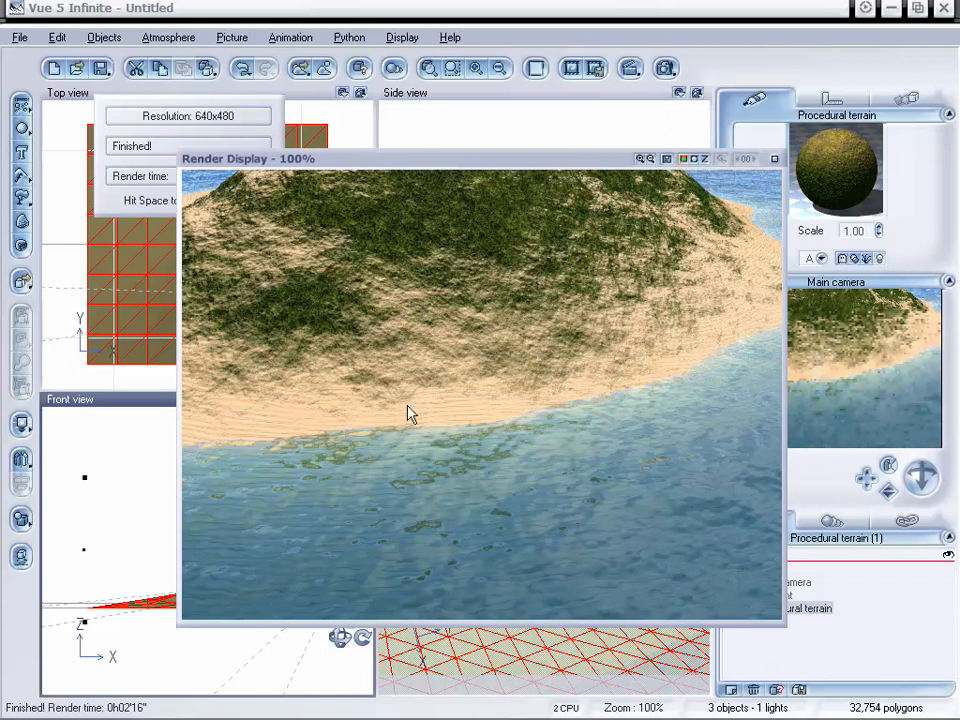
click(774, 158)
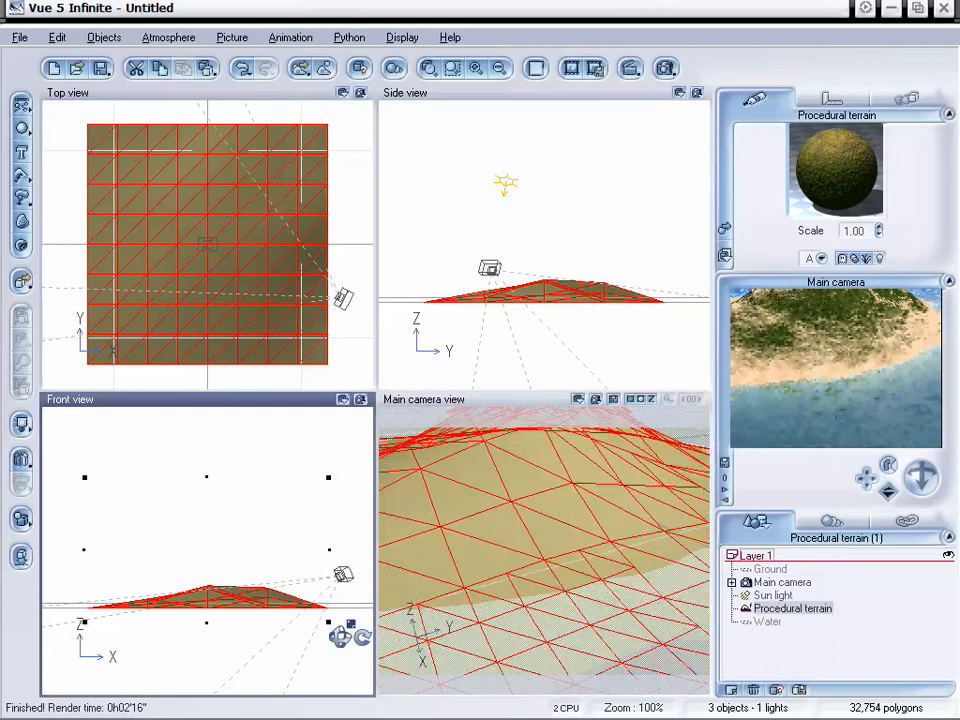
Pull the main camera back to show the whole island and set the scale of Scrubland's Material 2 to 1.
drag(888, 491, 890, 494)
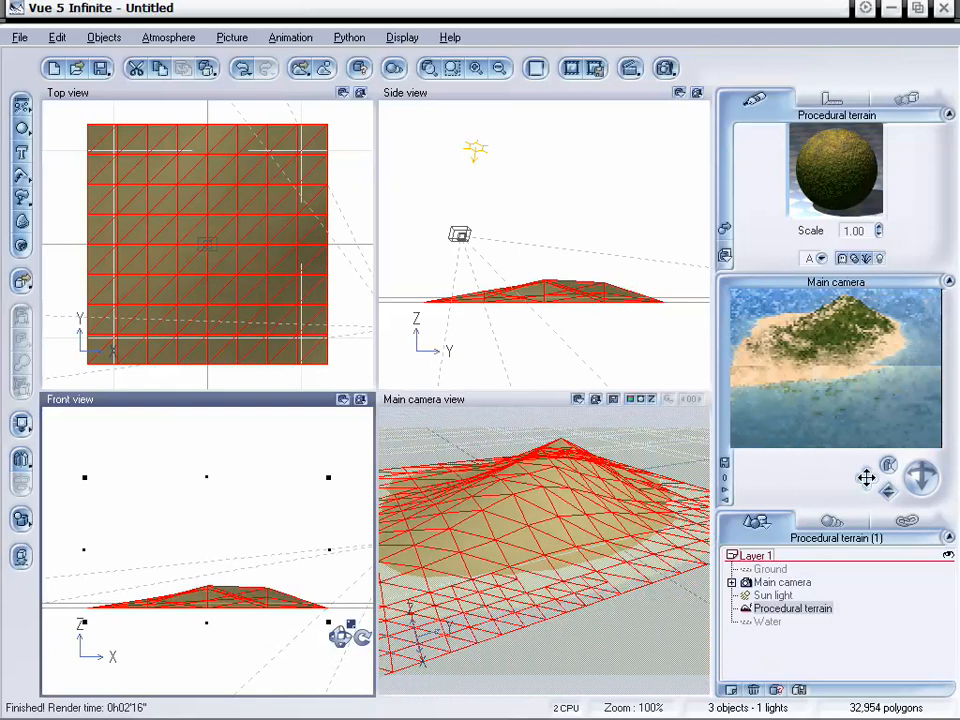
drag(866, 478, 866, 477)
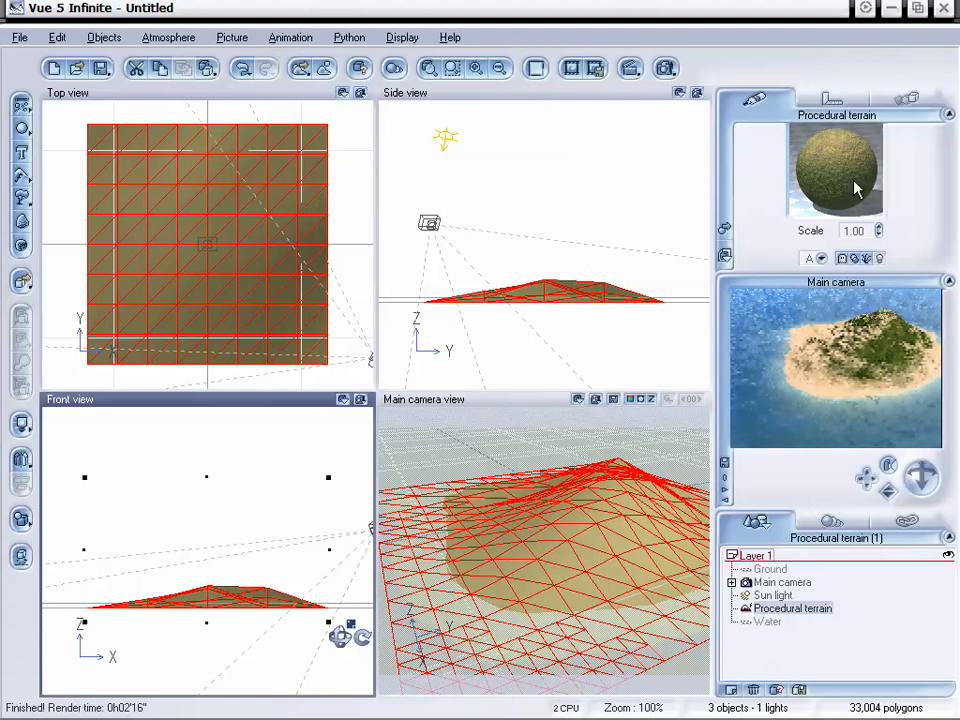
right_click(810, 185)
click(718, 150)
drag(352, 104, 372, 104)
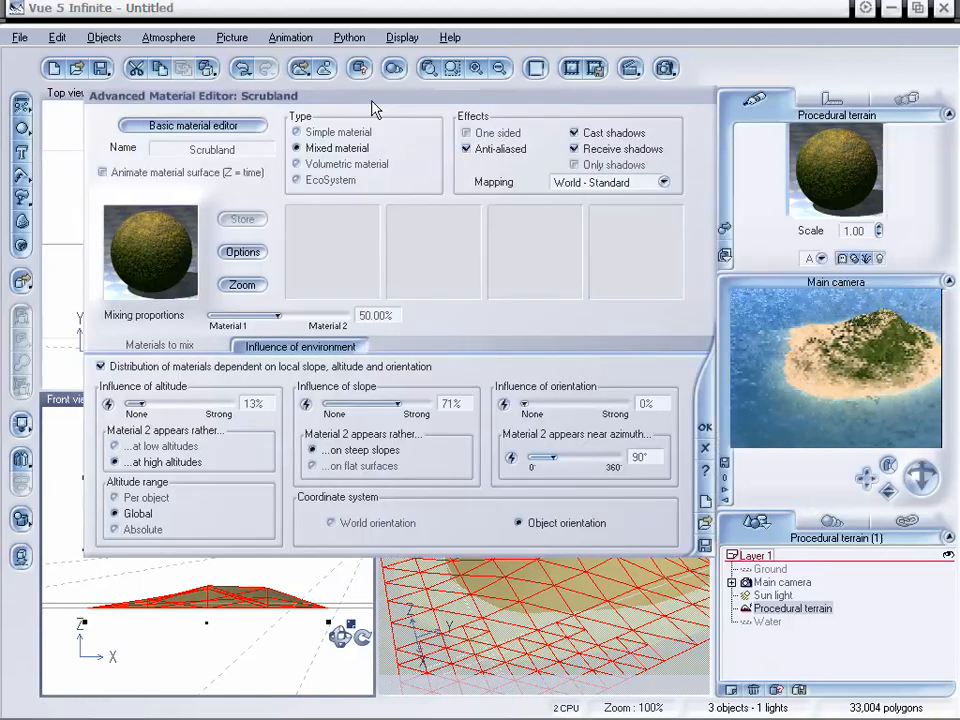
click(215, 350)
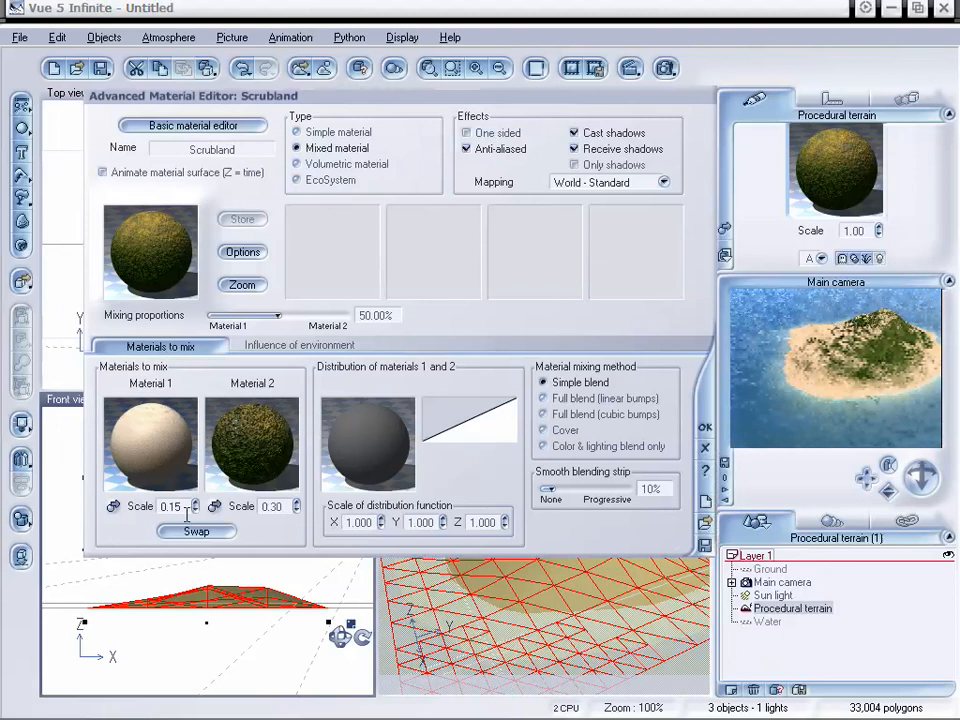
double_click(271, 506)
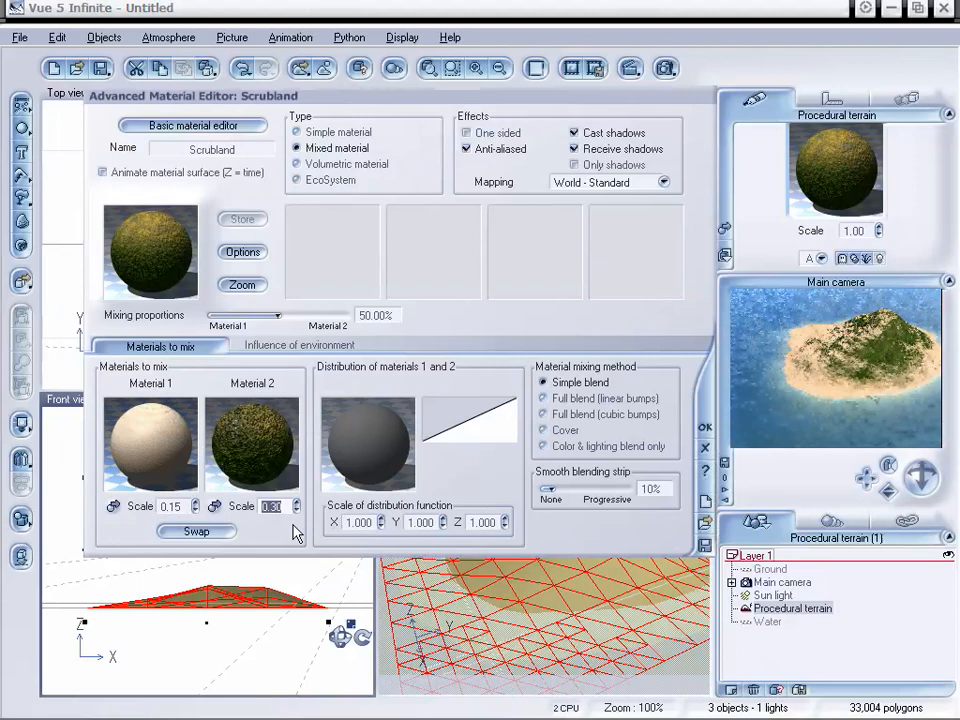
text(1)
key(Return)
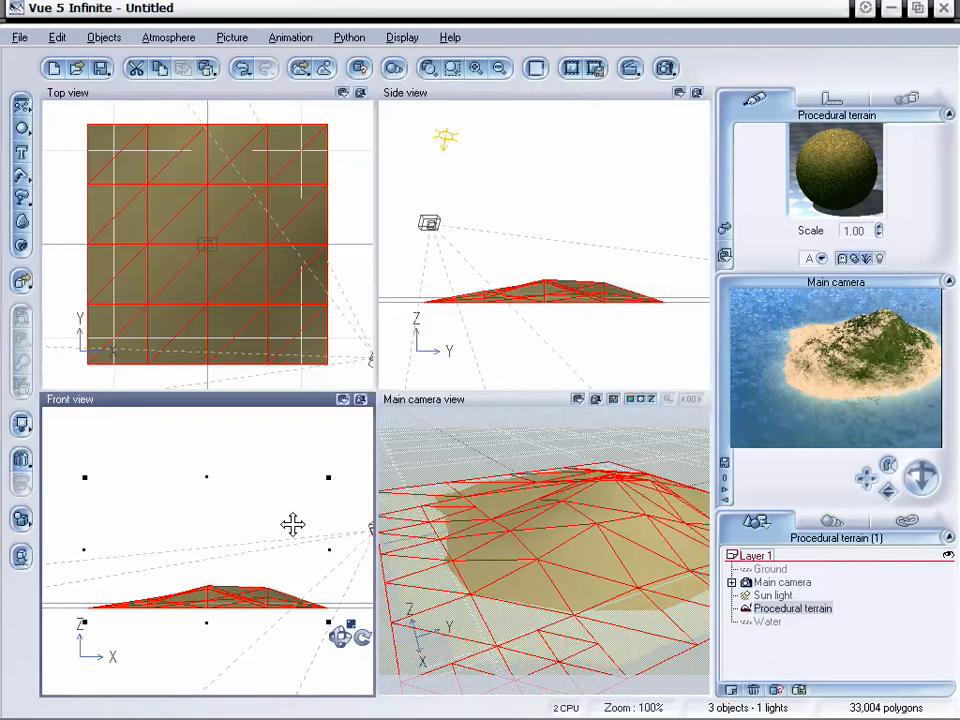
Refresh the preview and move the main camera in toward the island's sandy shore and vegetated slope.
right_click(835, 402)
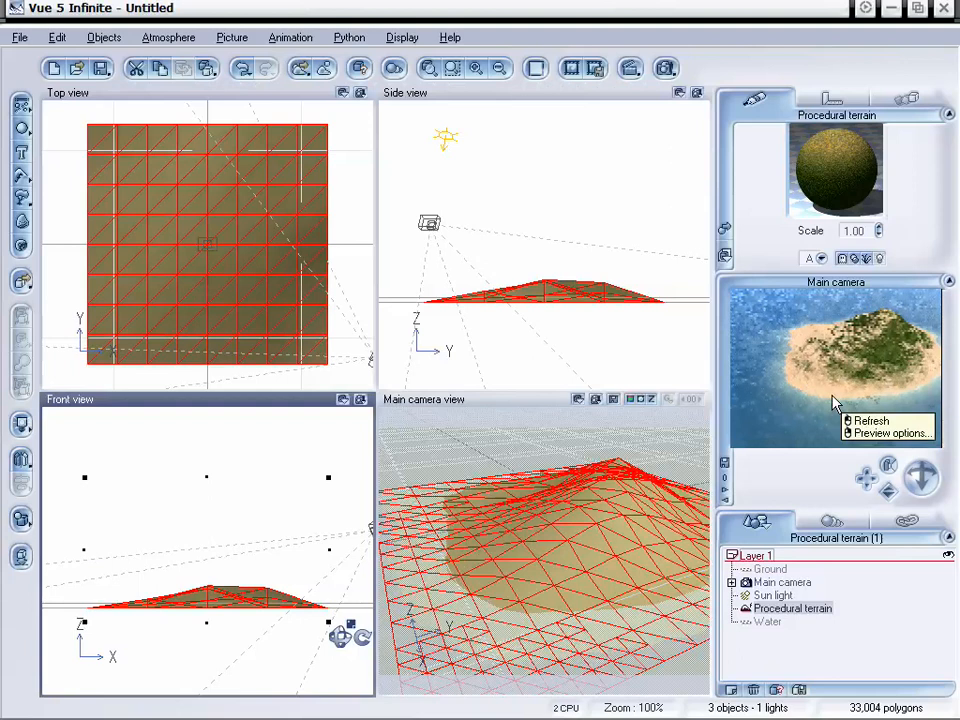
click(883, 476)
drag(883, 476, 888, 490)
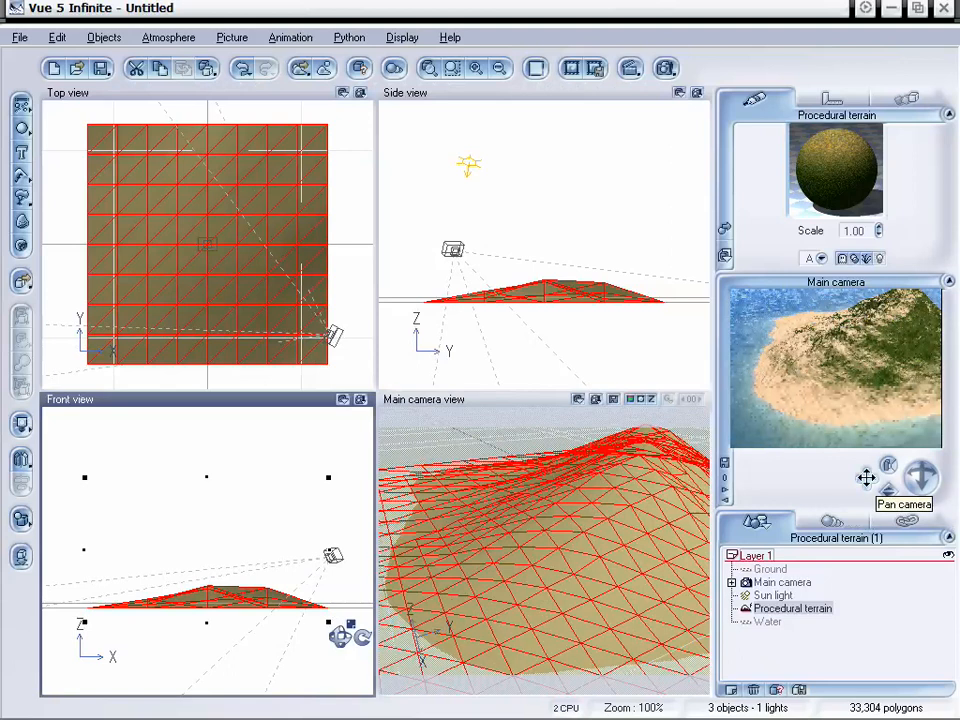
drag(883, 499, 888, 492)
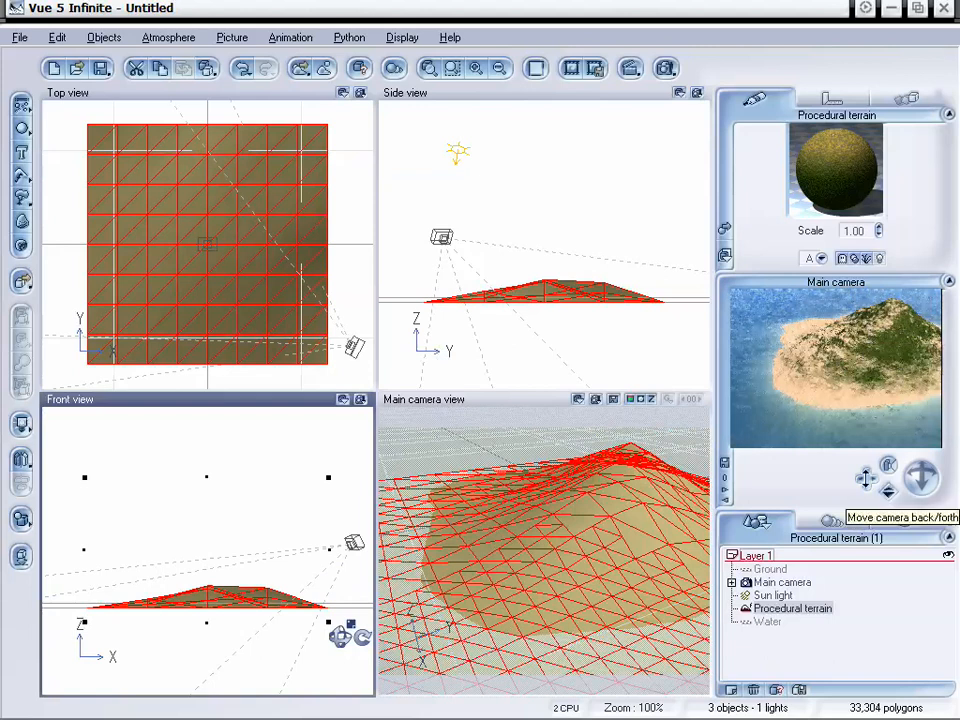
drag(888, 490, 888, 466)
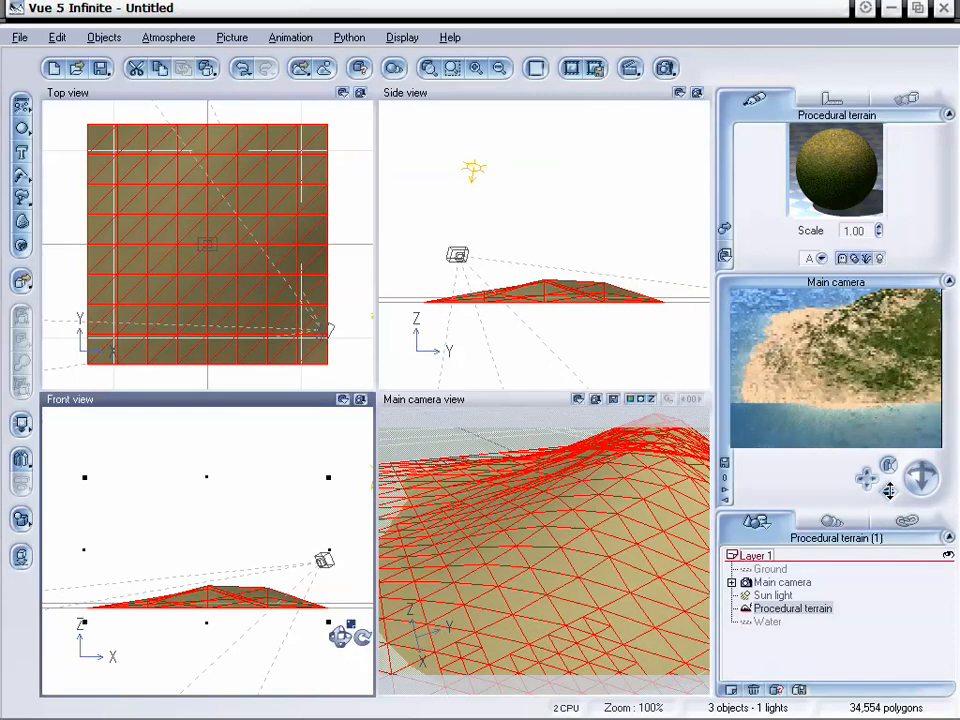
drag(865, 478, 876, 489)
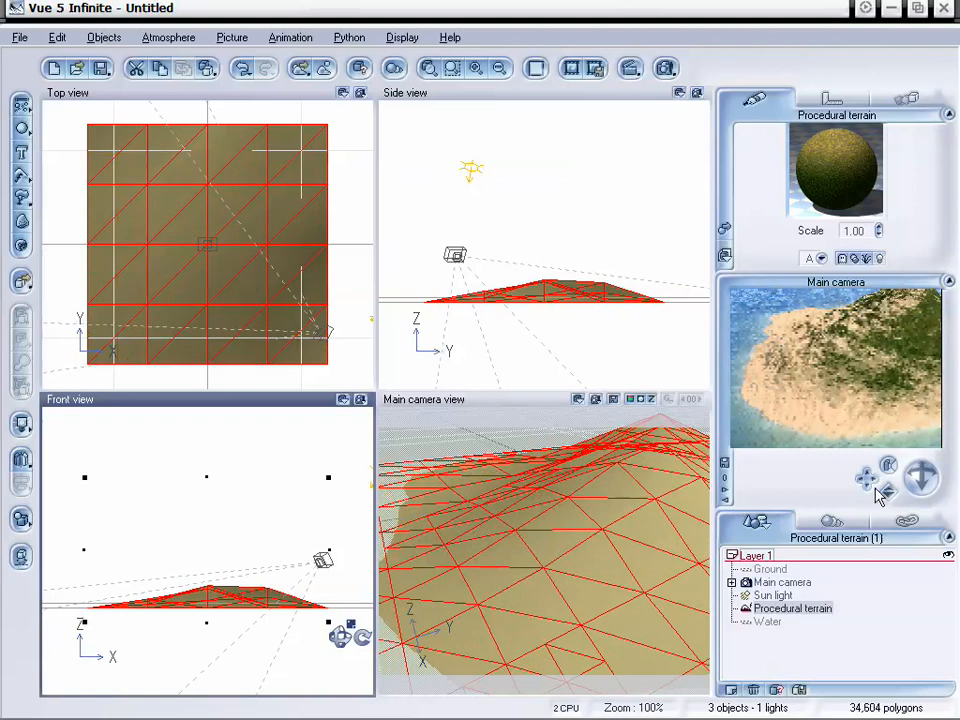
Reset the procedural terrain's Scrubland material to the default material.
right_click(826, 160)
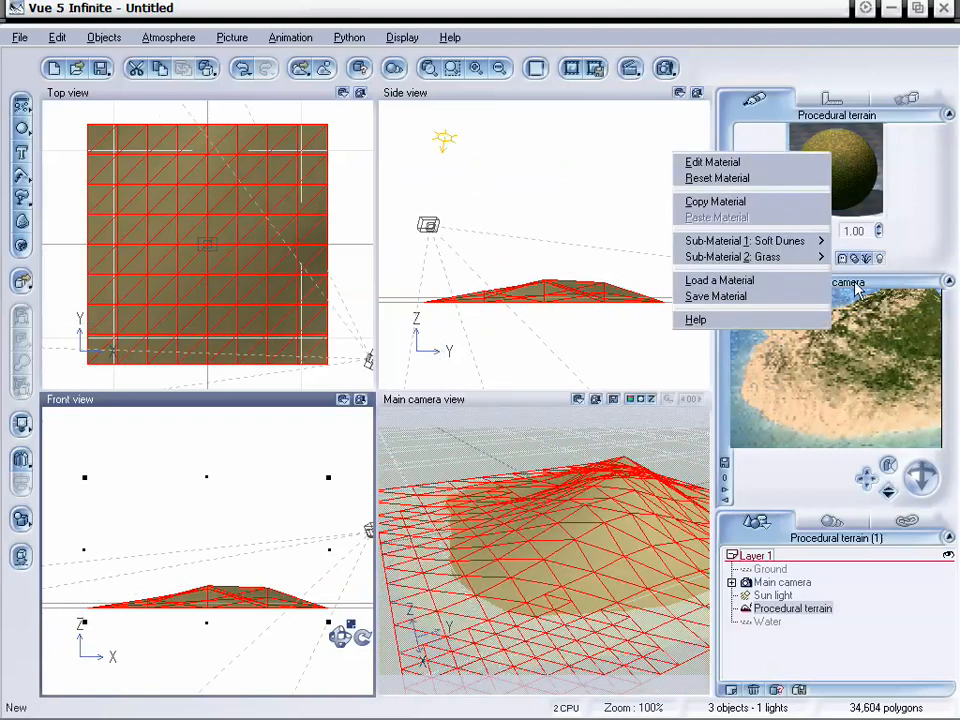
click(770, 162)
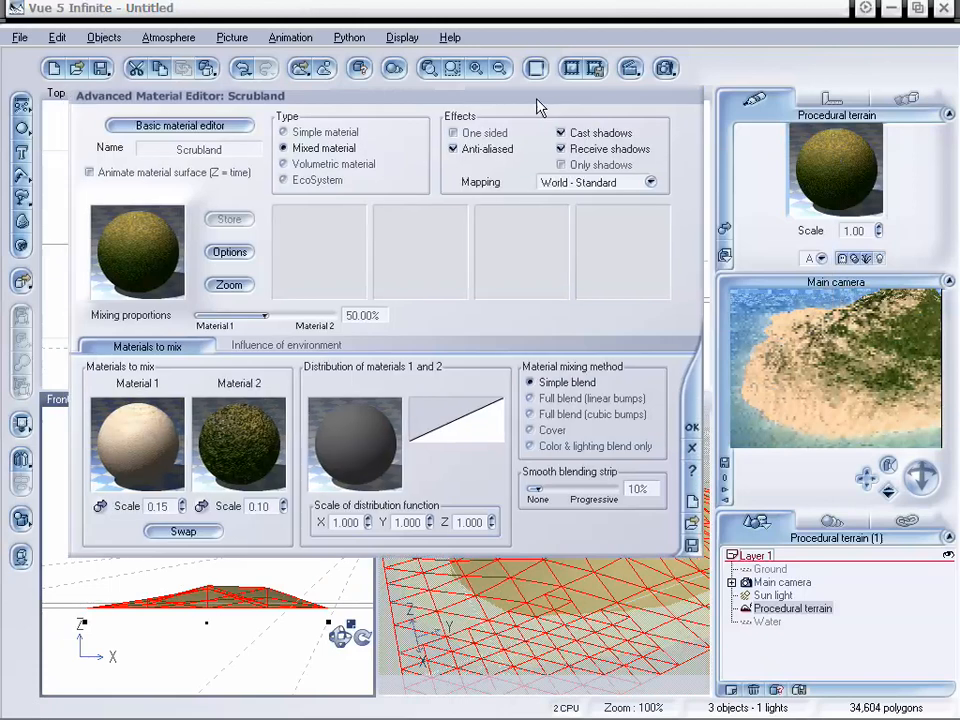
right_click(841, 162)
click(778, 190)
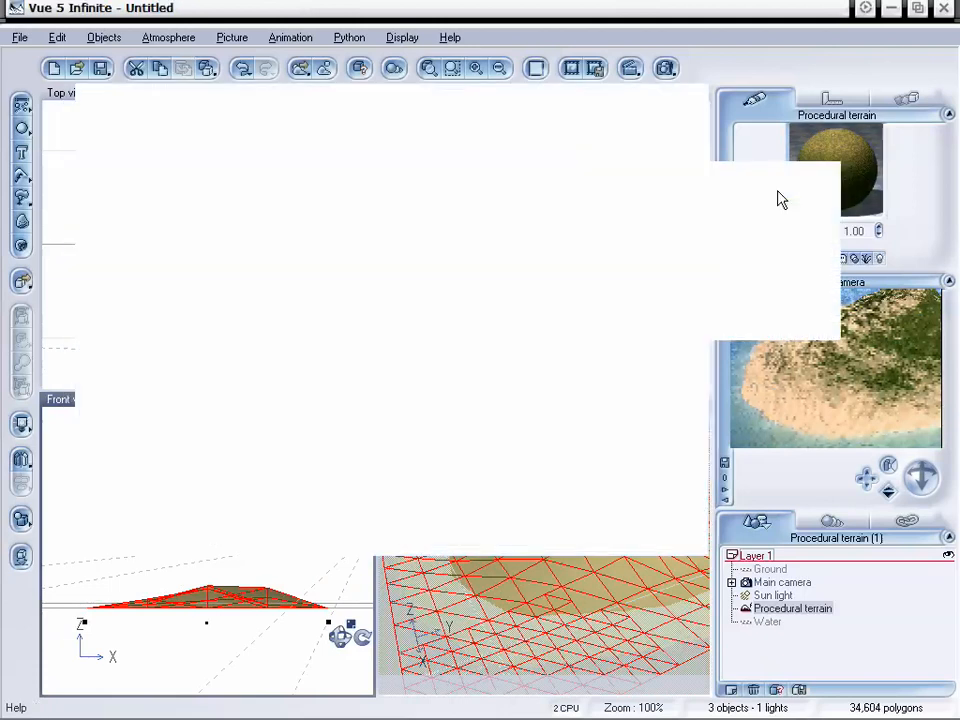
Change the terrain's material type to mixed and load Soft Dunes from the Personal Materials collection as Material 1.
double_click(846, 167)
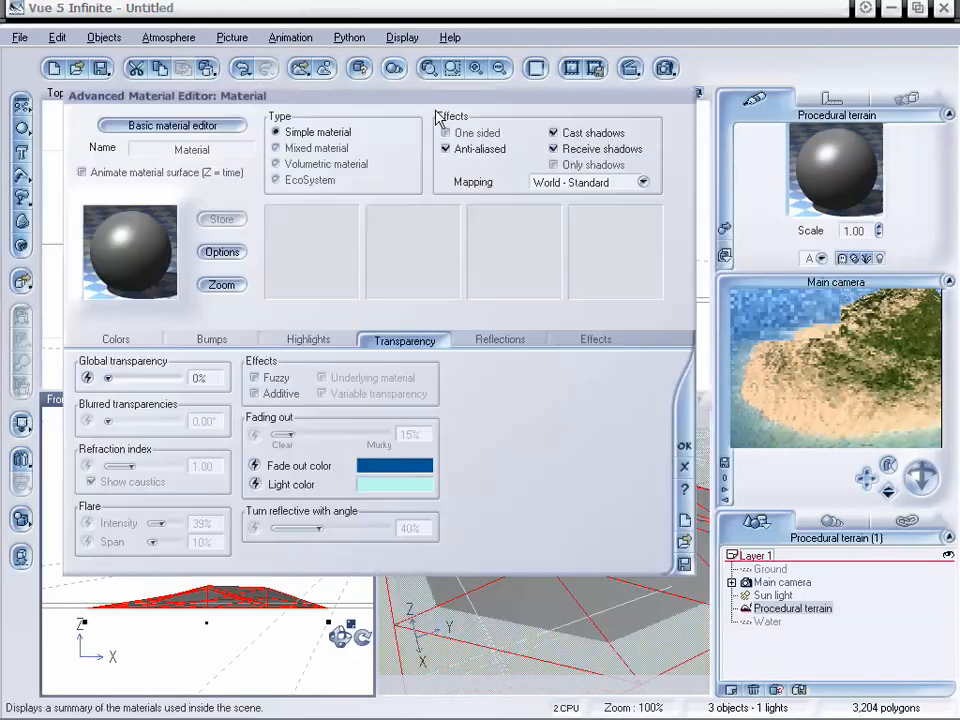
drag(398, 95, 427, 116)
click(305, 168)
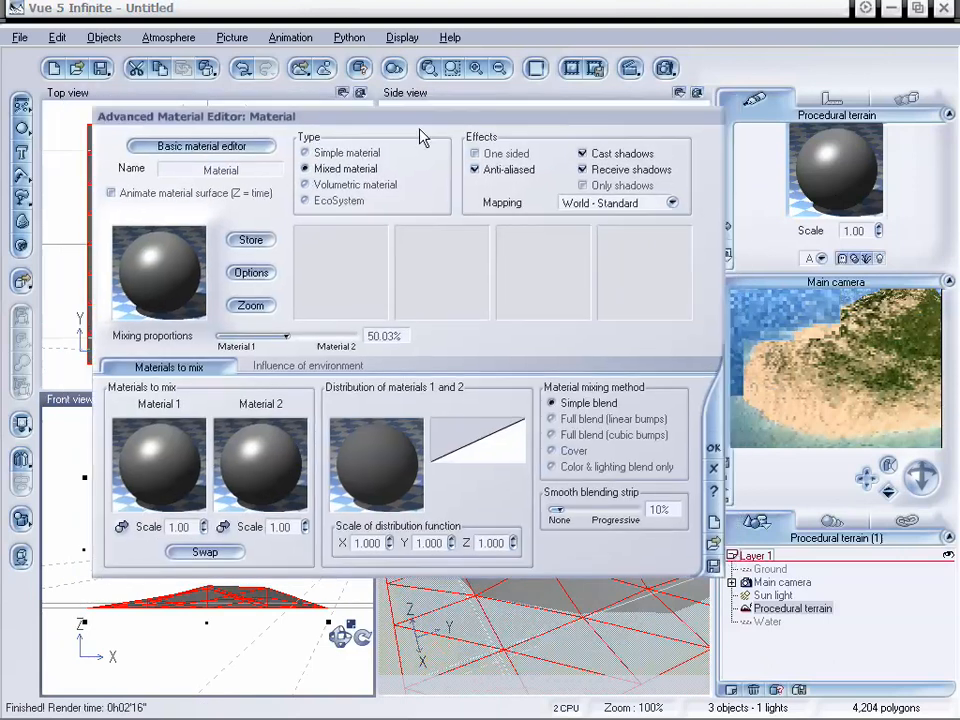
double_click(165, 461)
drag(284, 237, 347, 147)
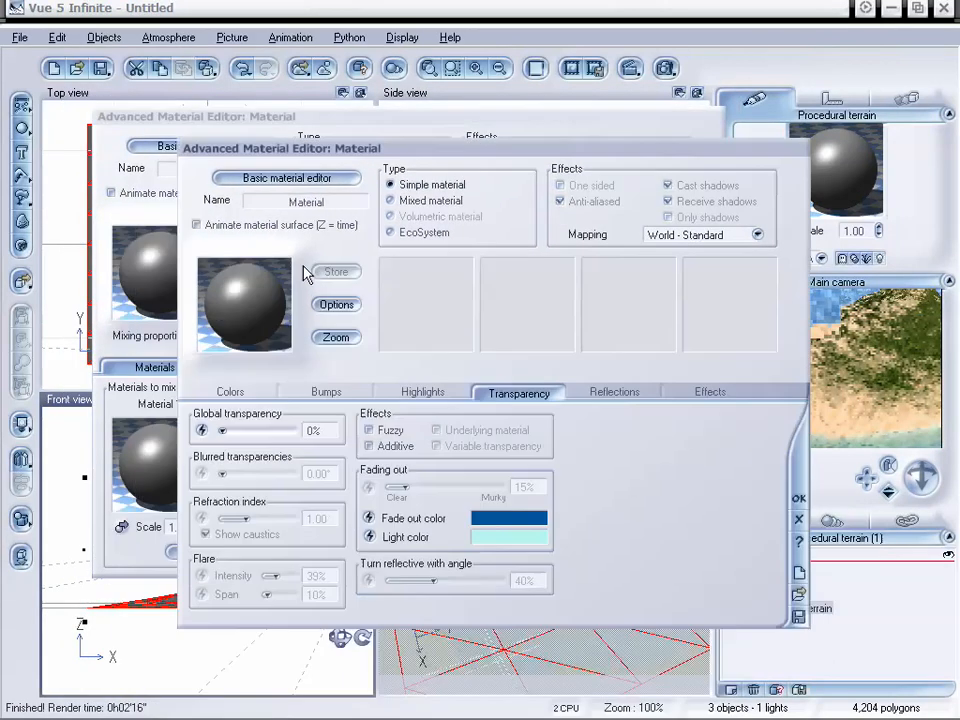
click(279, 318)
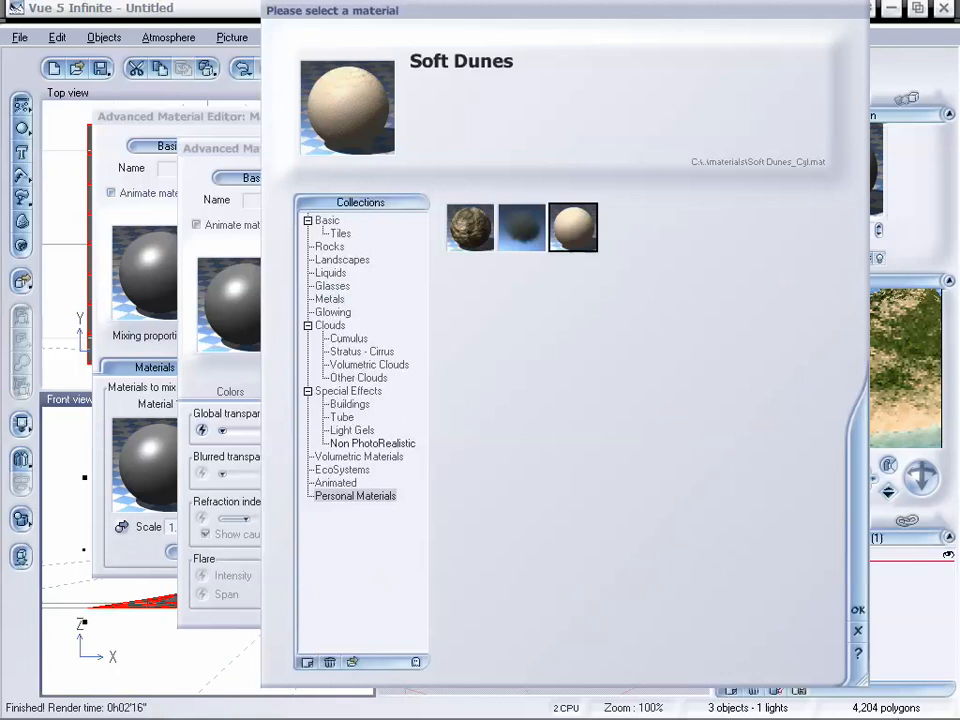
click(858, 609)
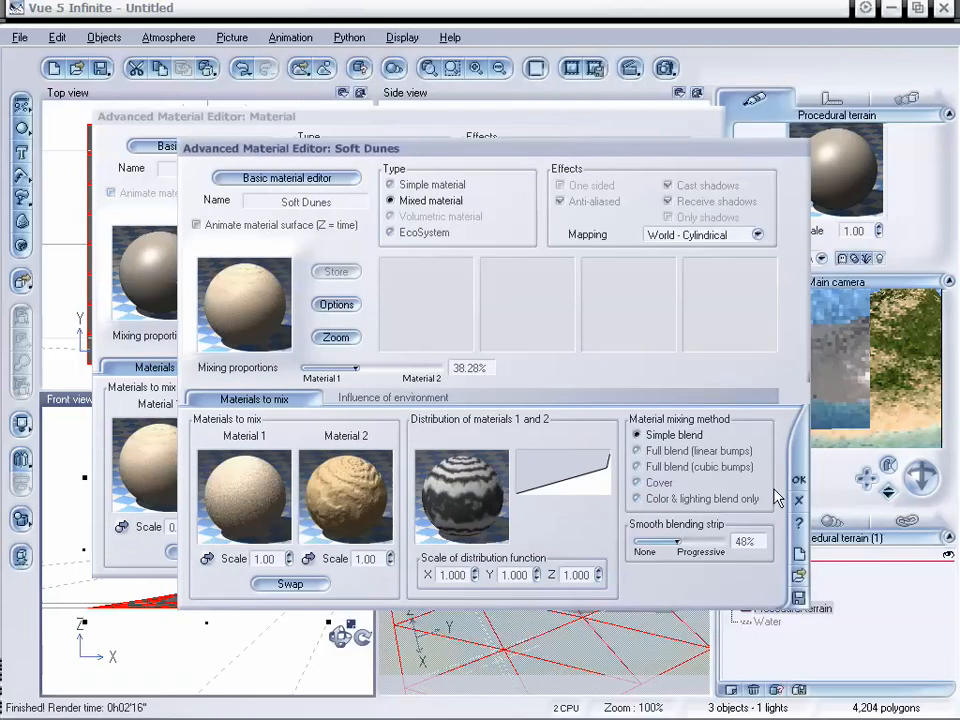
click(795, 479)
drag(318, 116, 334, 99)
double_click(282, 453)
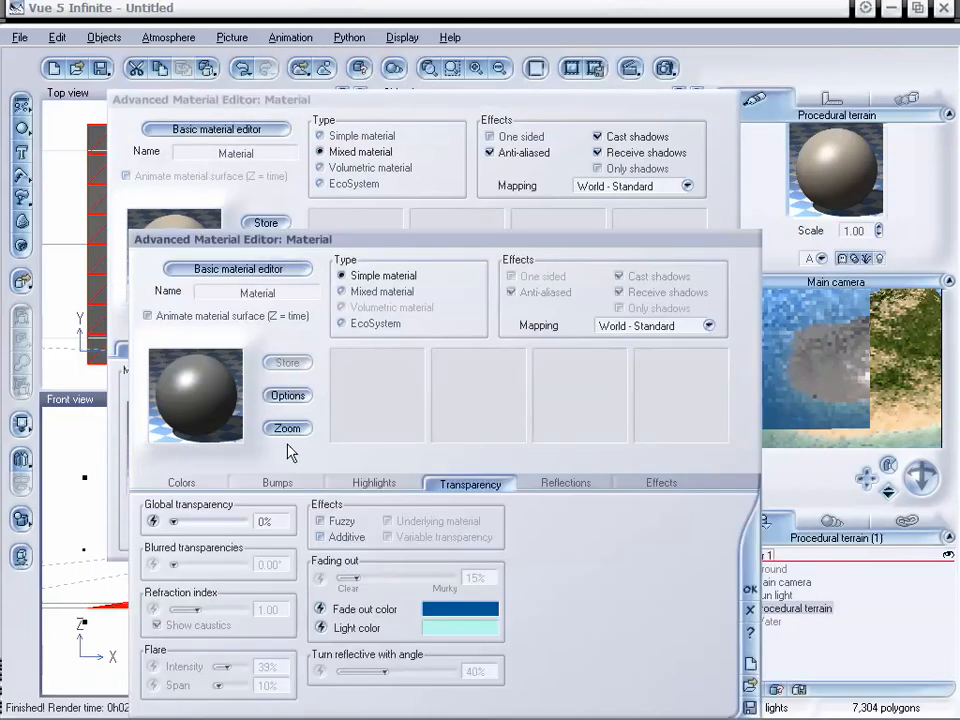
drag(400, 239, 579, 102)
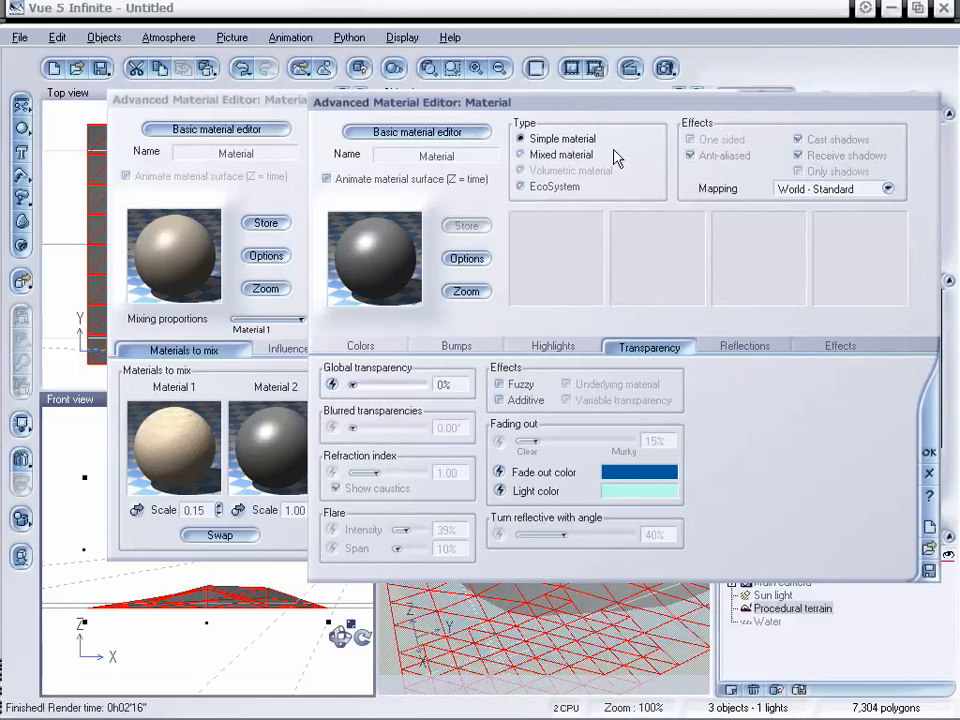
click(925, 472)
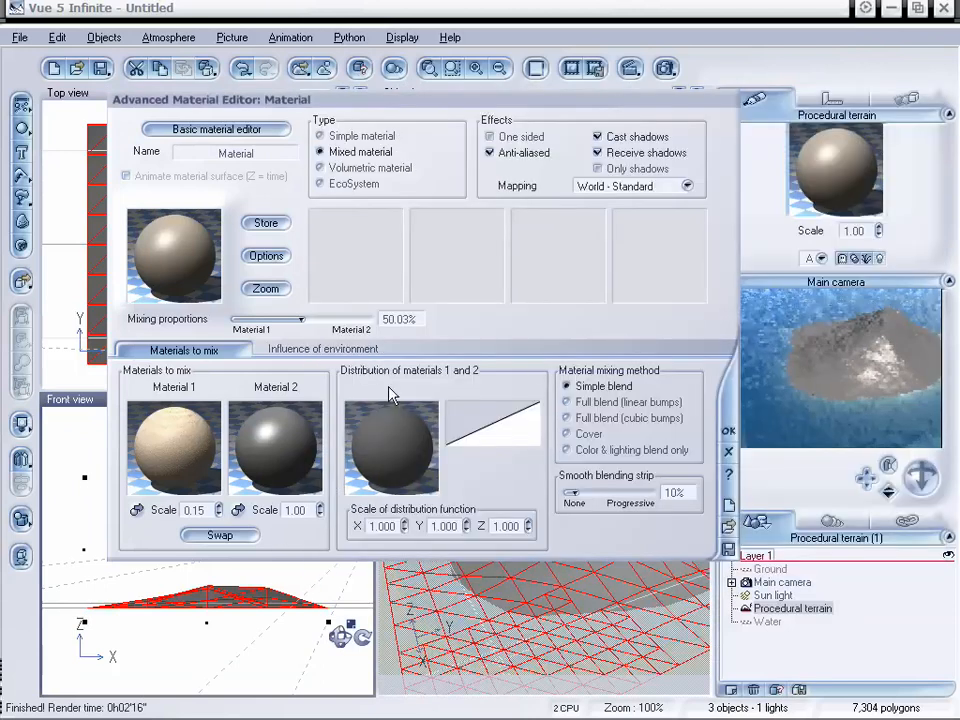
double_click(270, 455)
drag(359, 238, 423, 148)
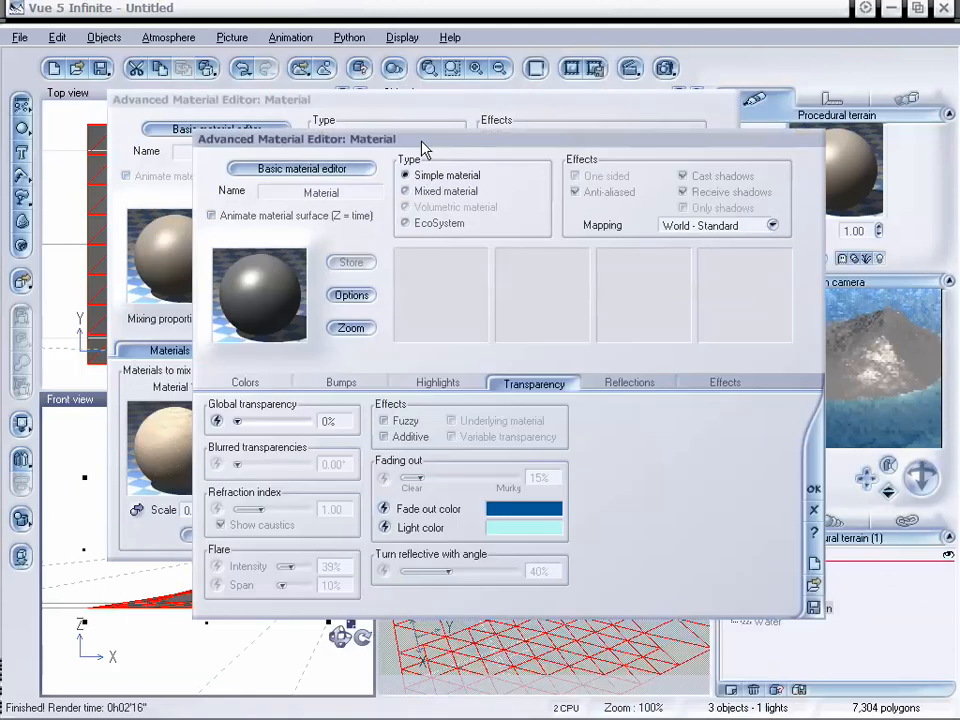
click(812, 508)
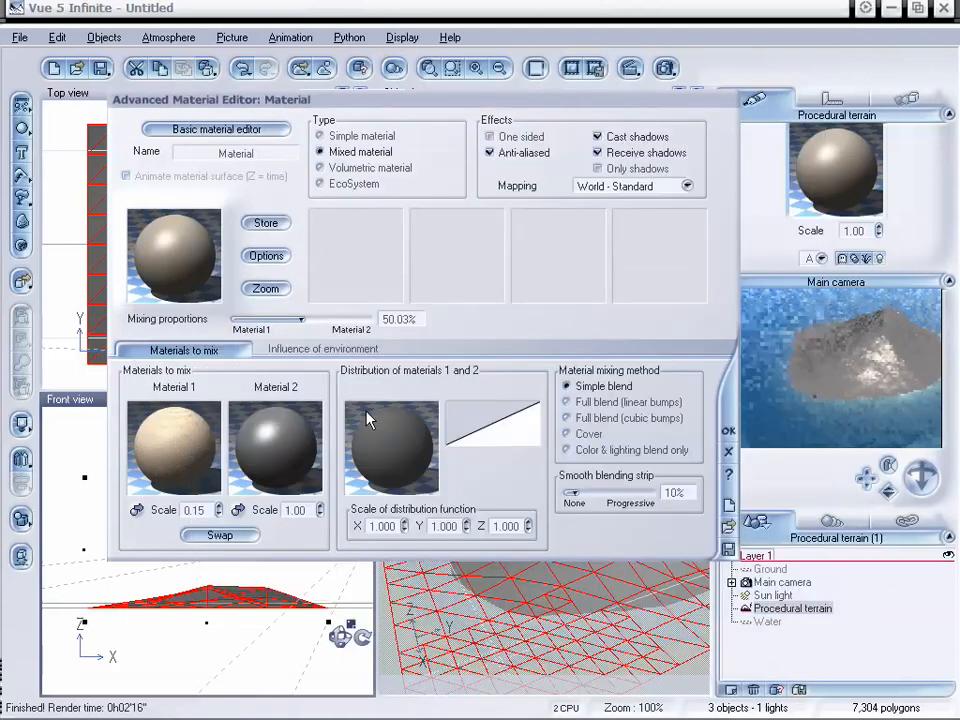
Try distributing the mixed materials by local slope, altitude and orientation, switch that dependence off, and discard the material edits.
click(311, 350)
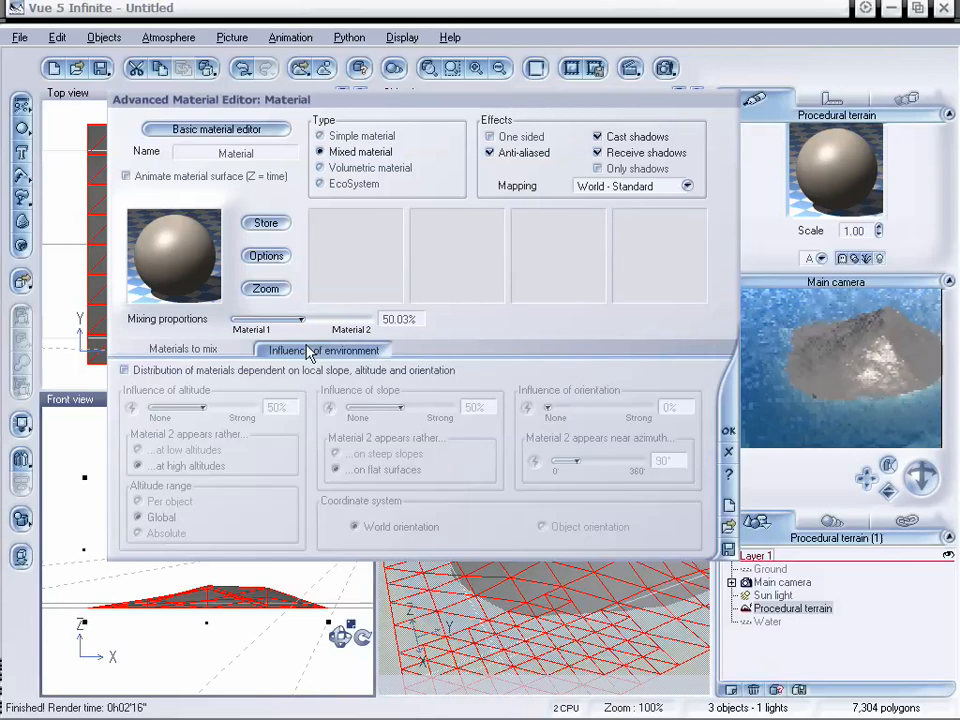
click(137, 372)
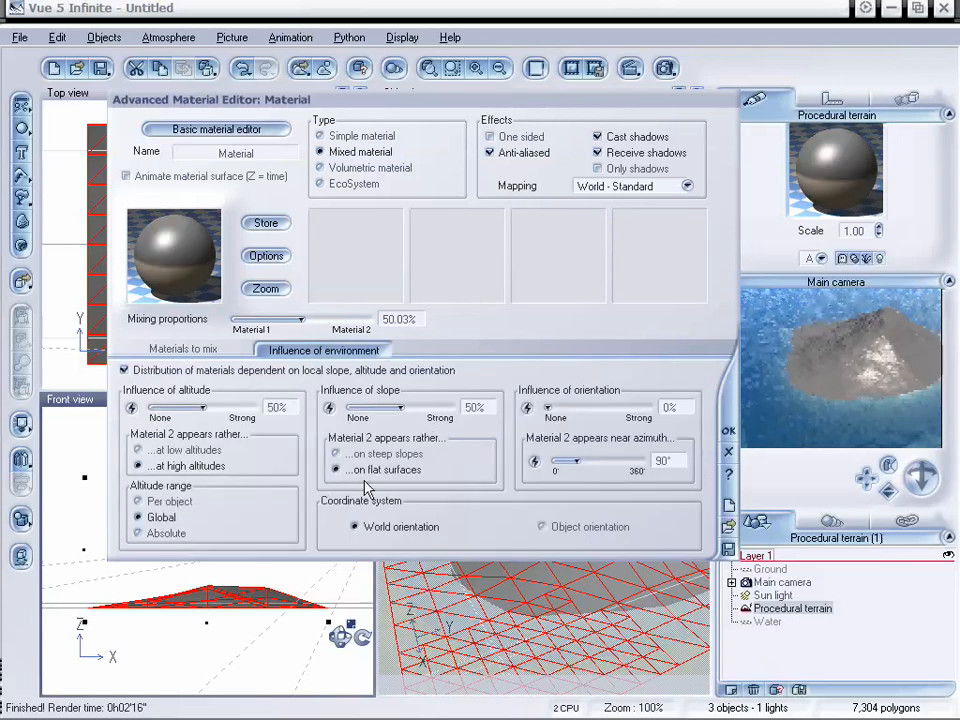
click(124, 370)
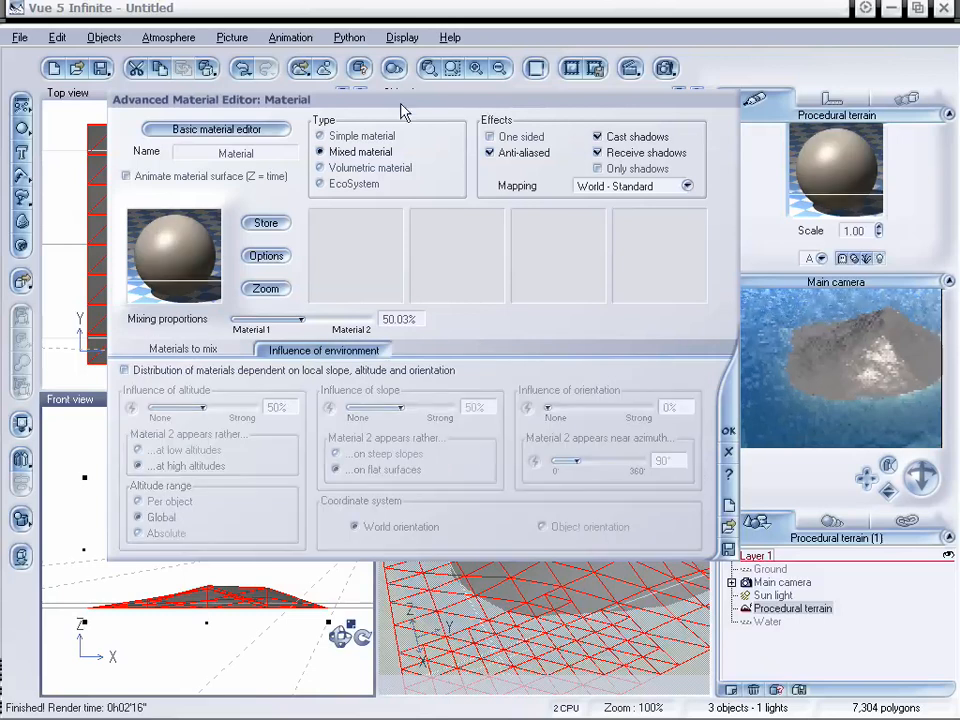
drag(390, 113, 407, 127)
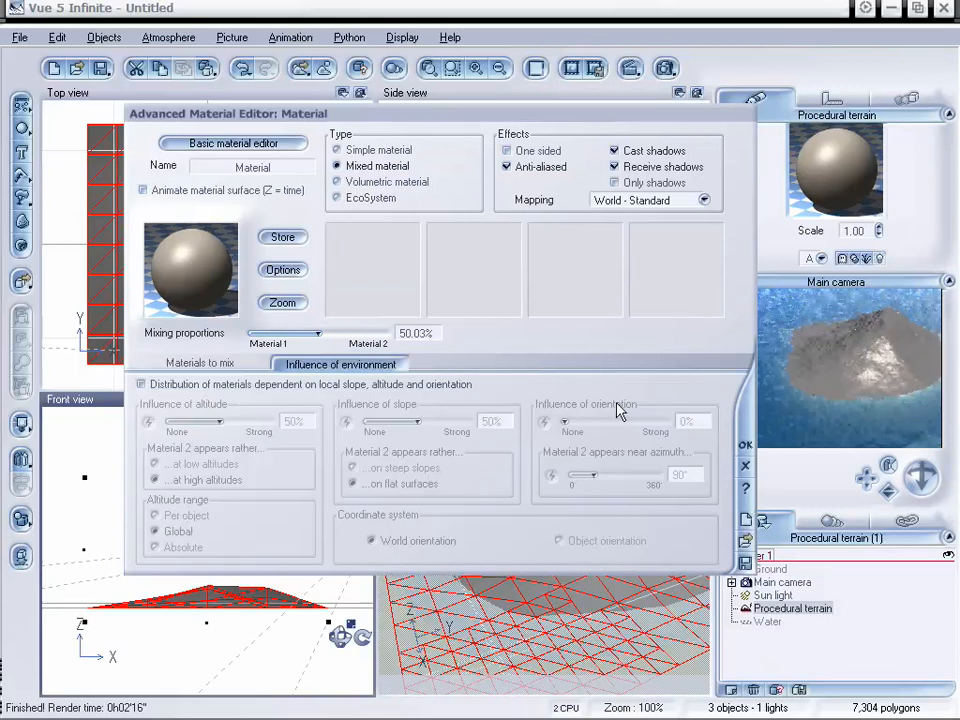
click(742, 465)
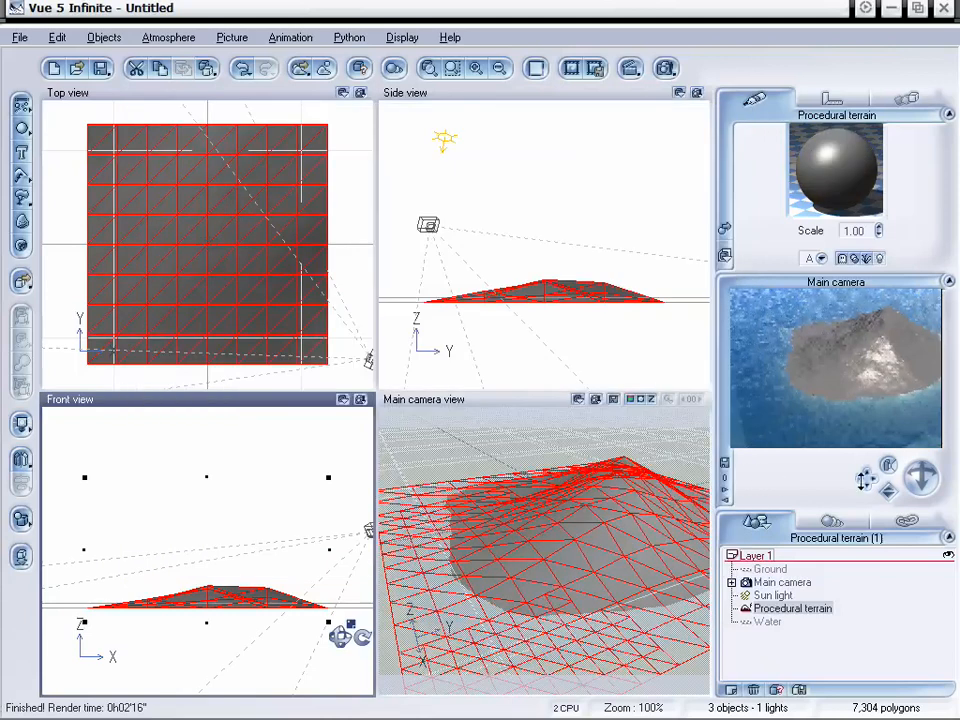
Lower the main camera slightly toward the island.
drag(865, 479, 868, 474)
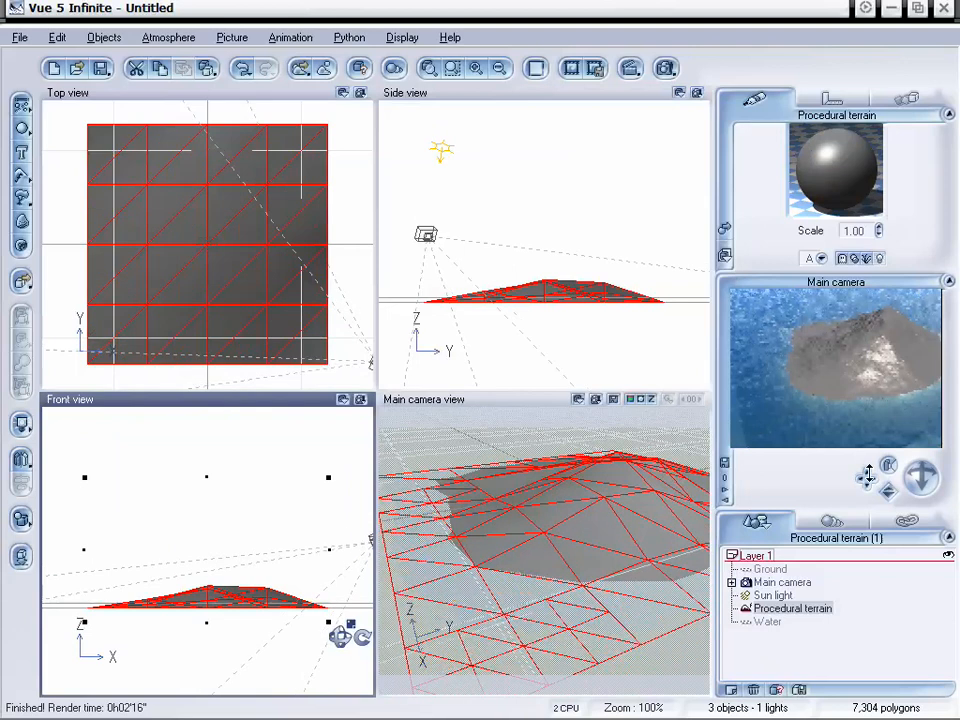